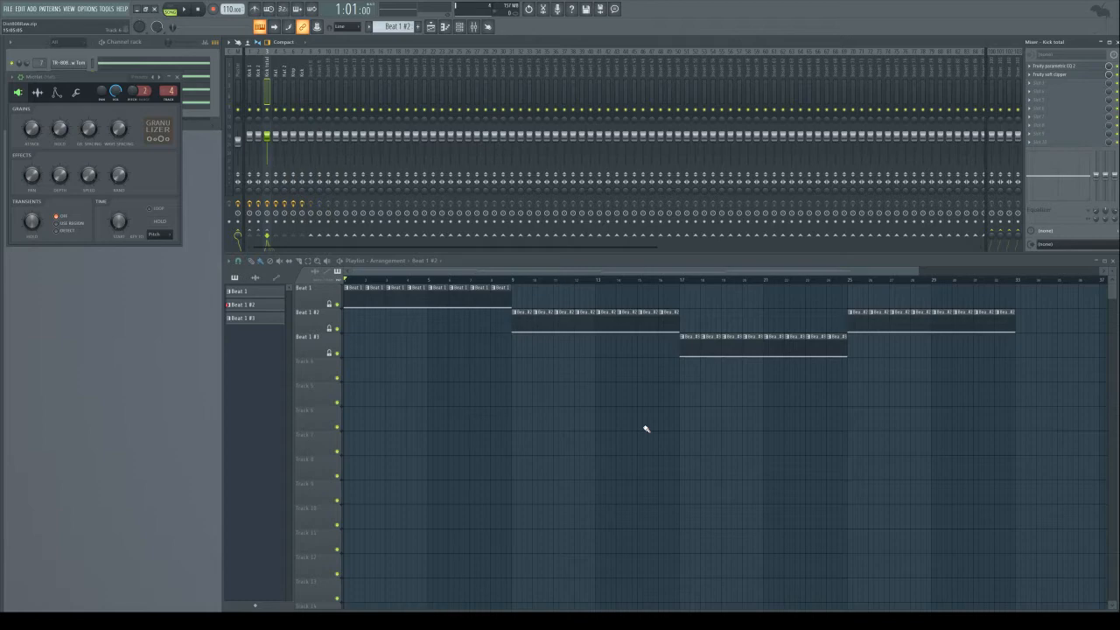
Step: Audition the beat and check the two hat channels, including the effects on mixer track Hat 2
{"action": "left_click", "coordinate": [157, 63]}
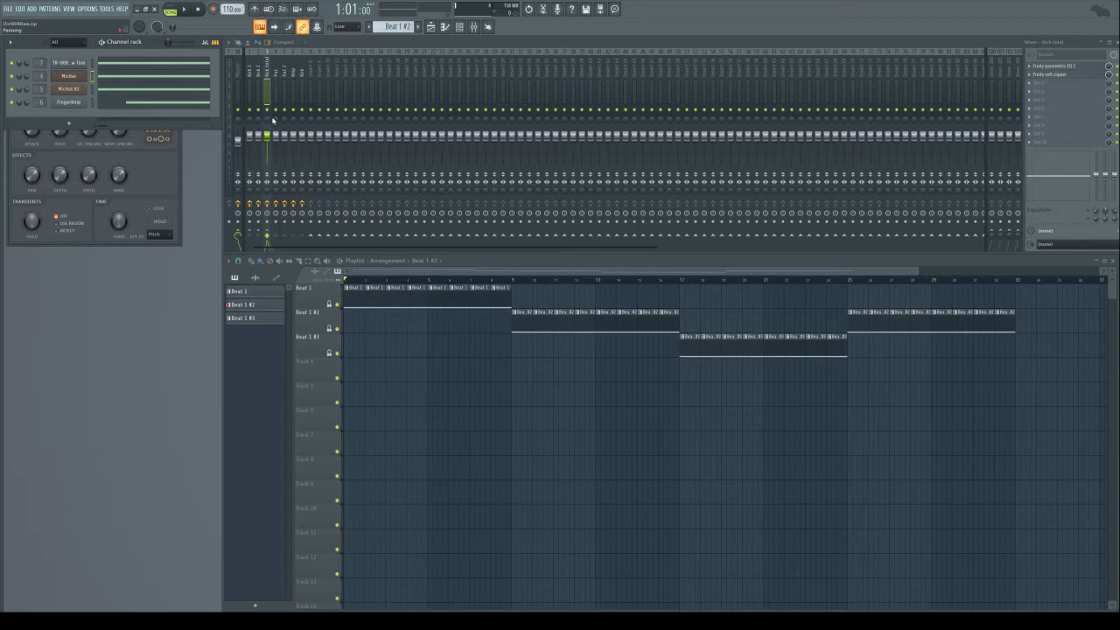
{"action": "left_click", "coordinate": [70, 78]}
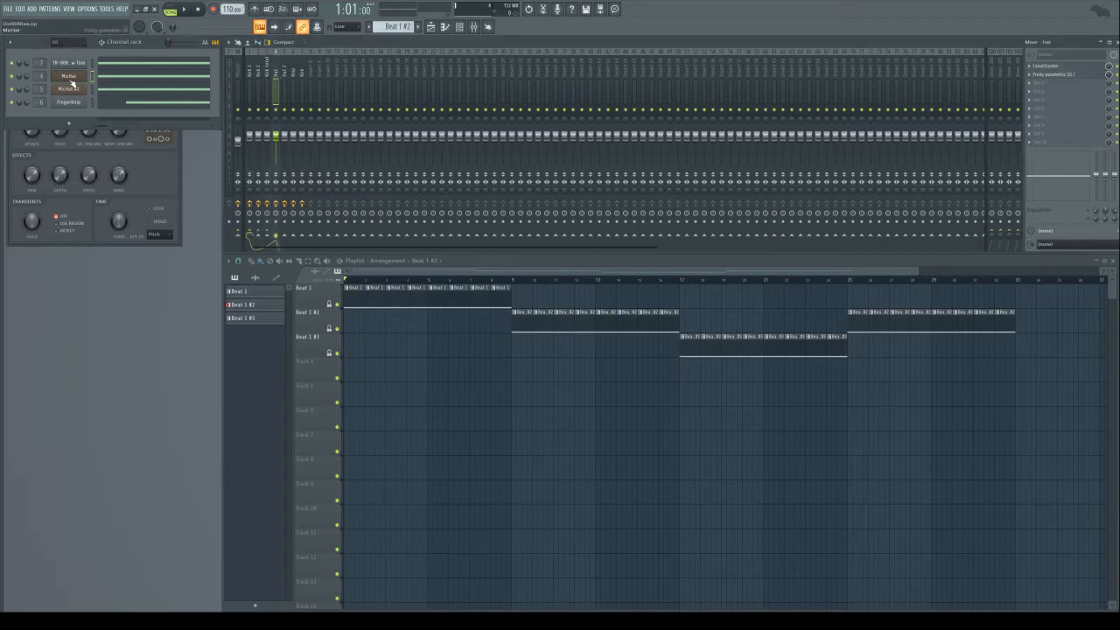
{"action": "key", "text": "space"}
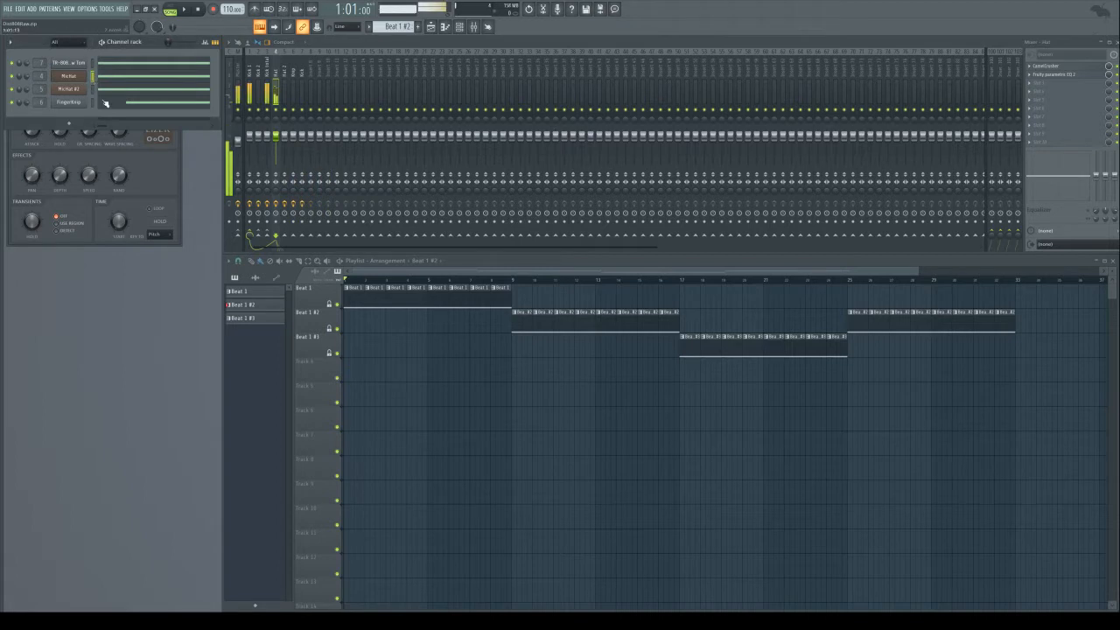
{"action": "left_click", "coordinate": [92, 89]}
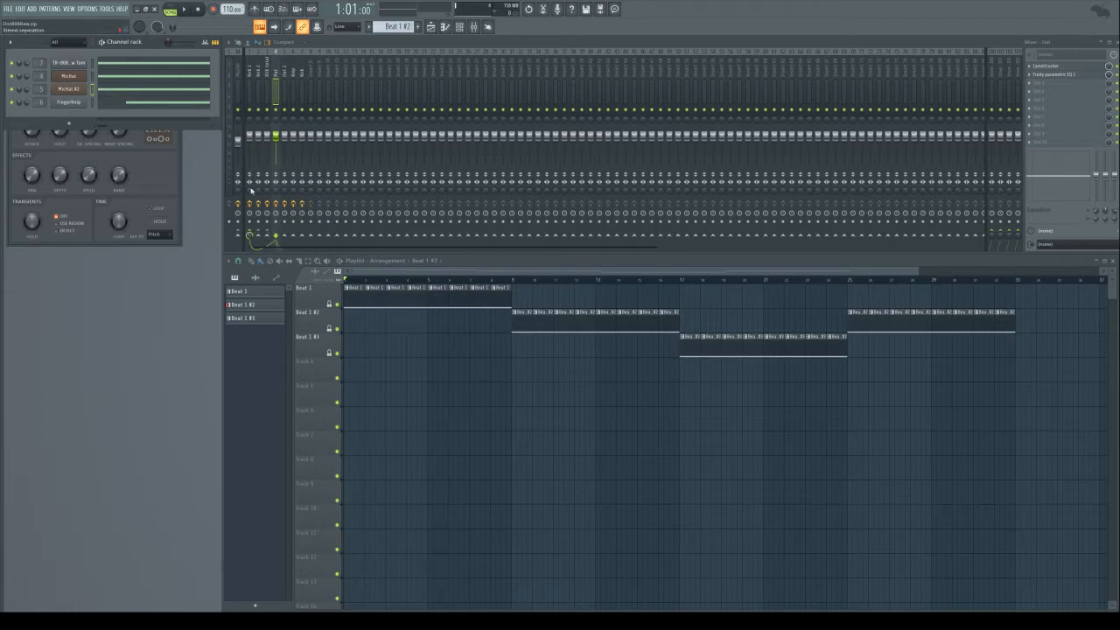
{"action": "left_click", "coordinate": [284, 75]}
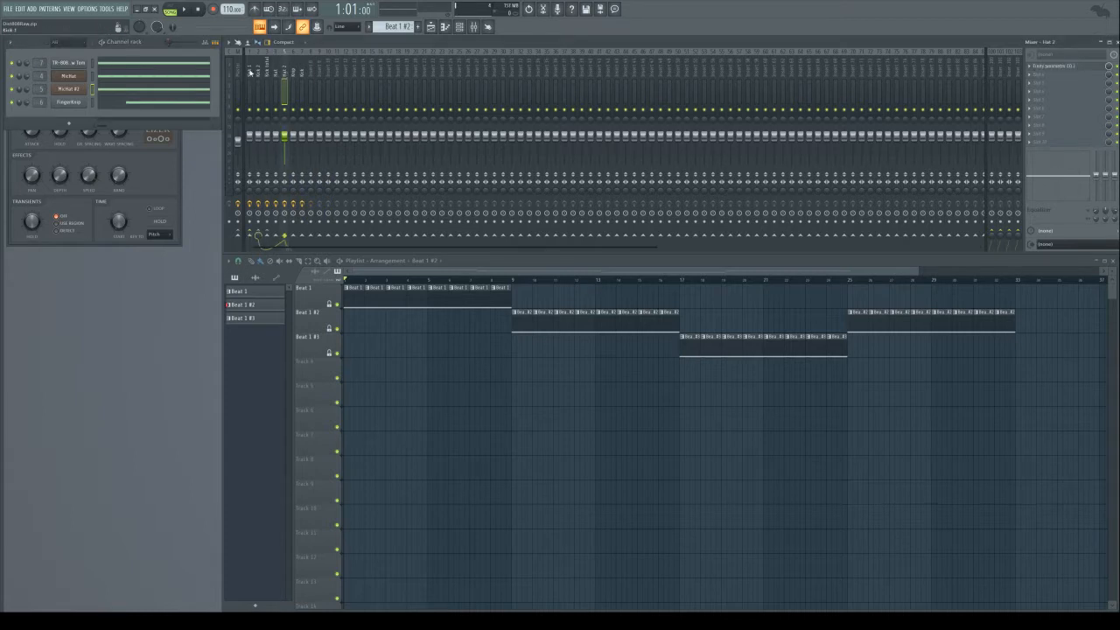
Step: Review the effects on mixer tracks Kick 1, Kick 2 and Kick total, and listen to the arrangement
{"action": "left_click", "coordinate": [251, 73]}
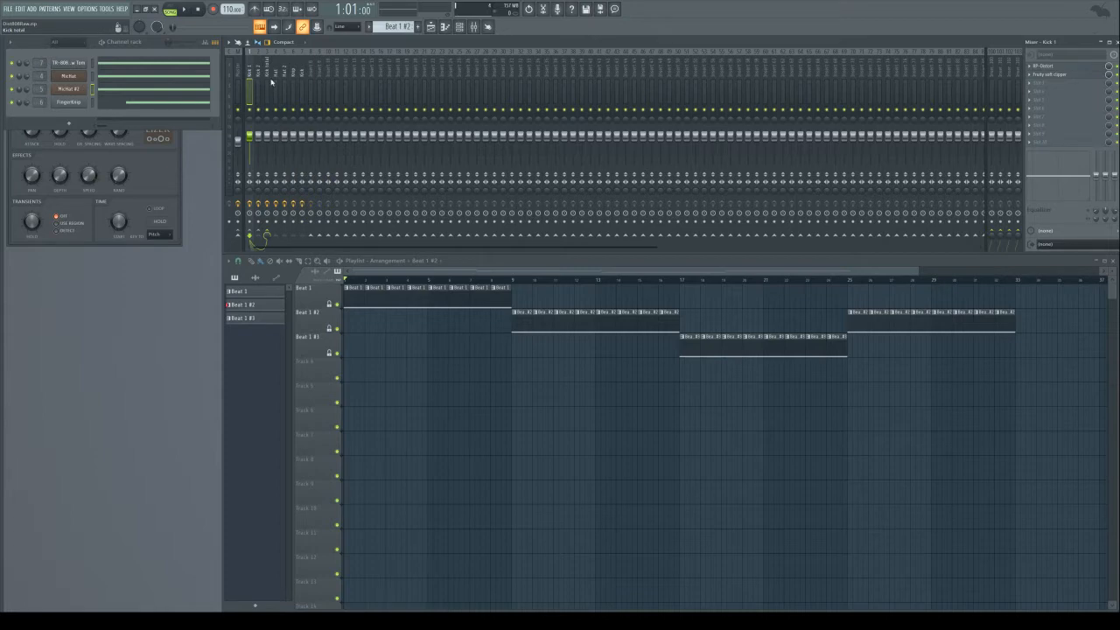
{"action": "left_click", "coordinate": [258, 83]}
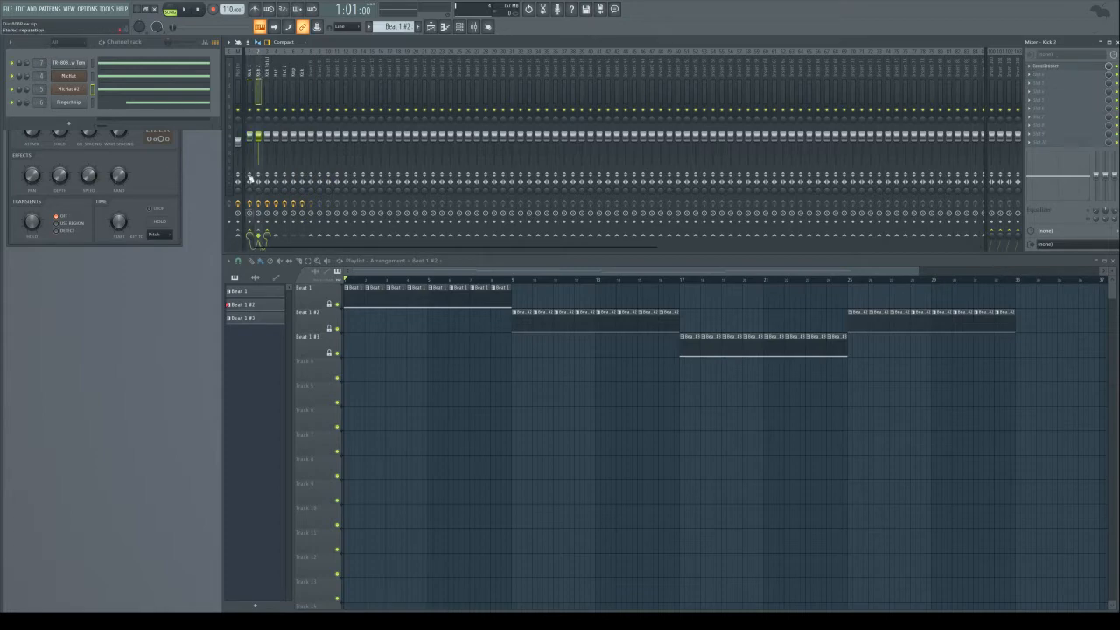
{"action": "left_click", "coordinate": [267, 81]}
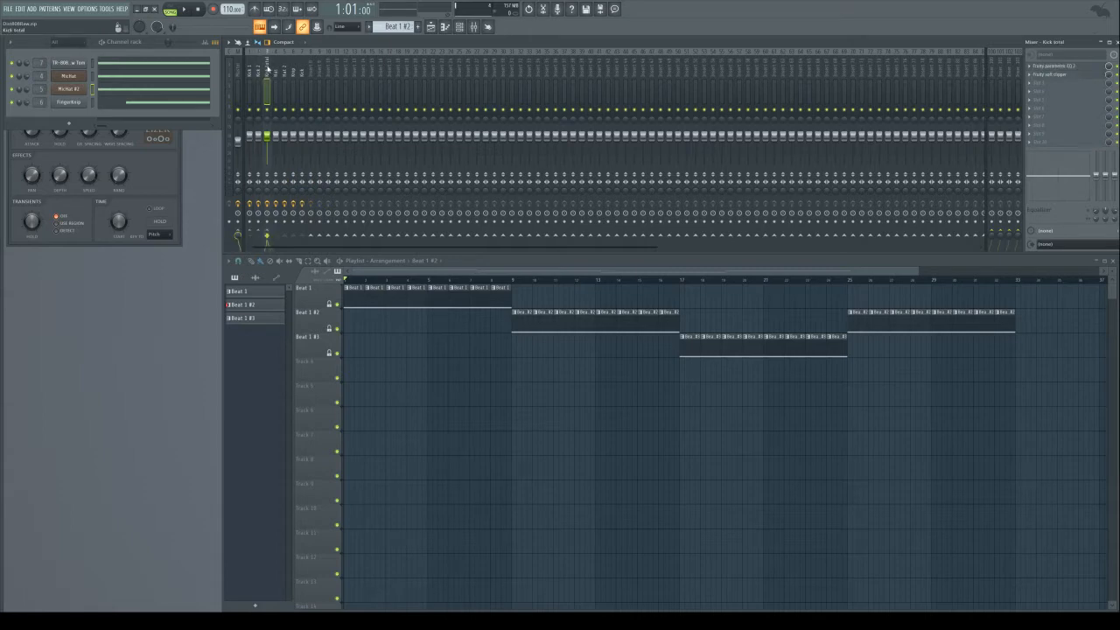
{"action": "left_click", "coordinate": [185, 10]}
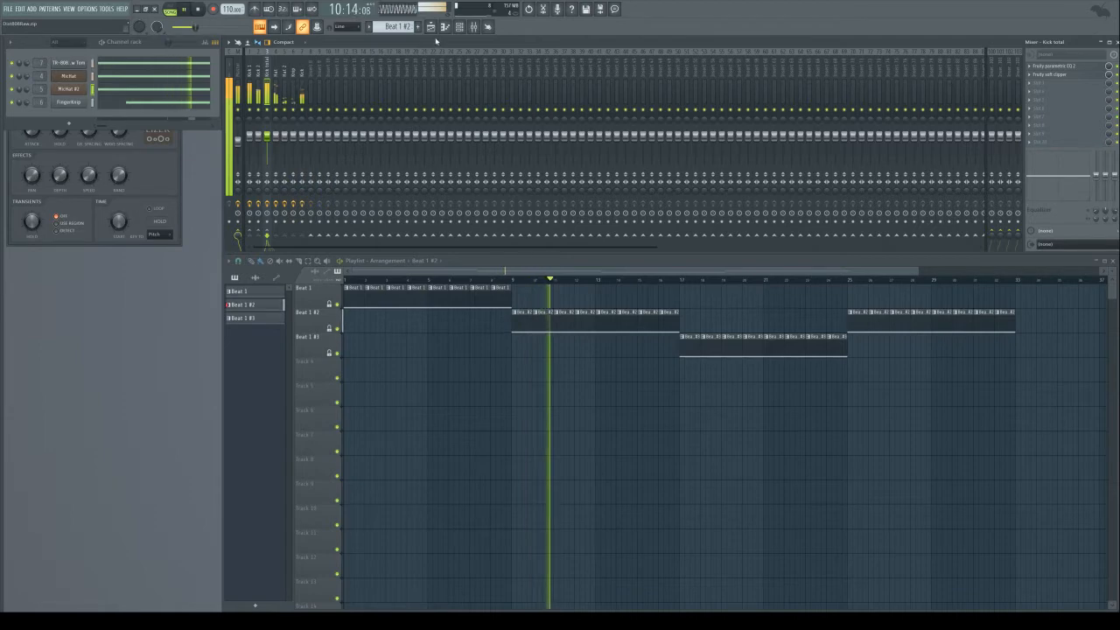
{"action": "left_click", "coordinate": [200, 13]}
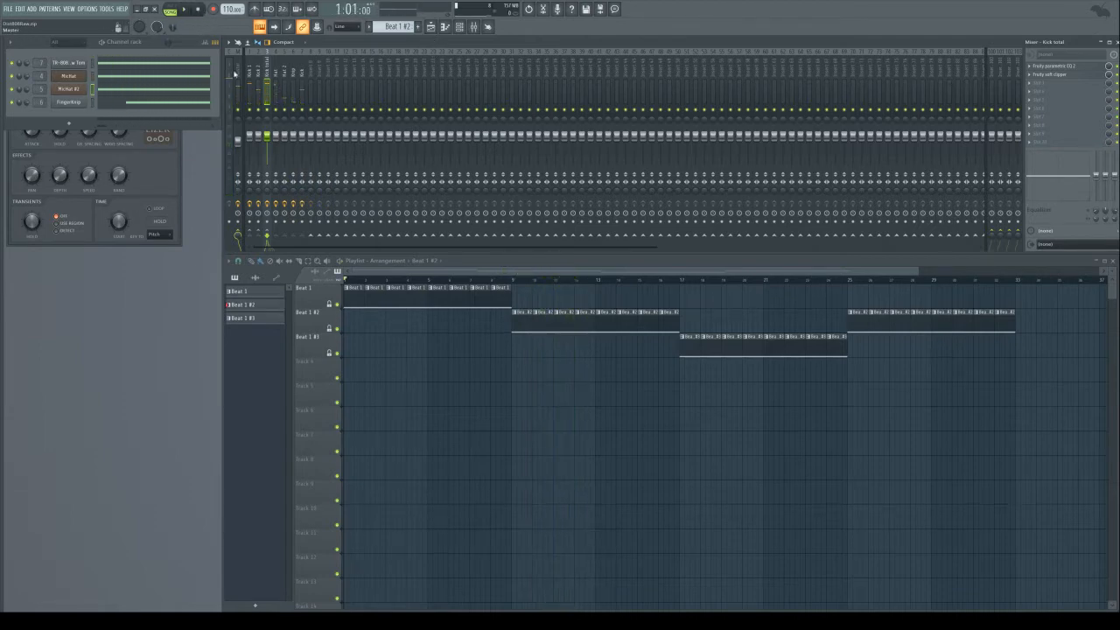
Step: Examine the Fruity Soft Clipper on Kick 1 and the effects chain on Kick total
{"action": "left_click", "coordinate": [251, 70]}
{"action": "left_click", "coordinate": [1054, 74]}
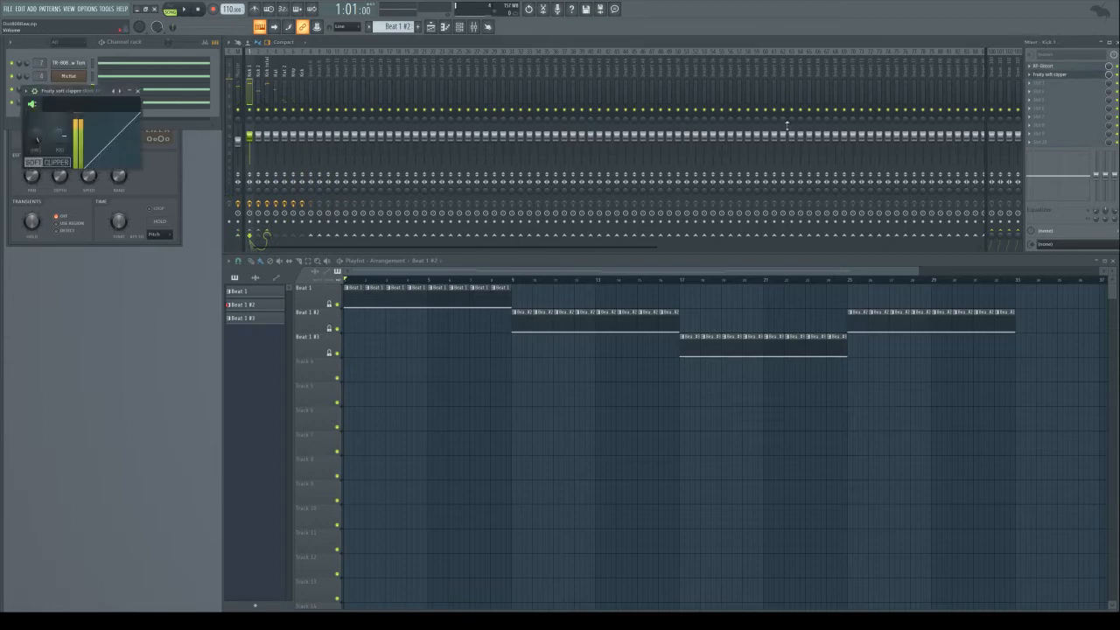
{"action": "left_click", "coordinate": [137, 90]}
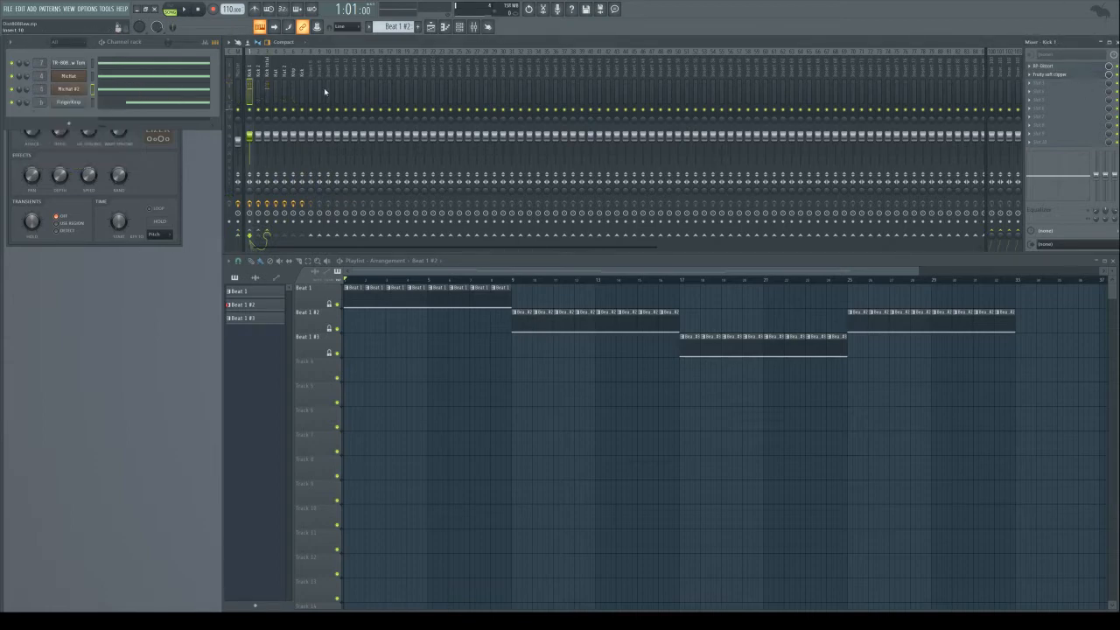
{"action": "left_click", "coordinate": [268, 70]}
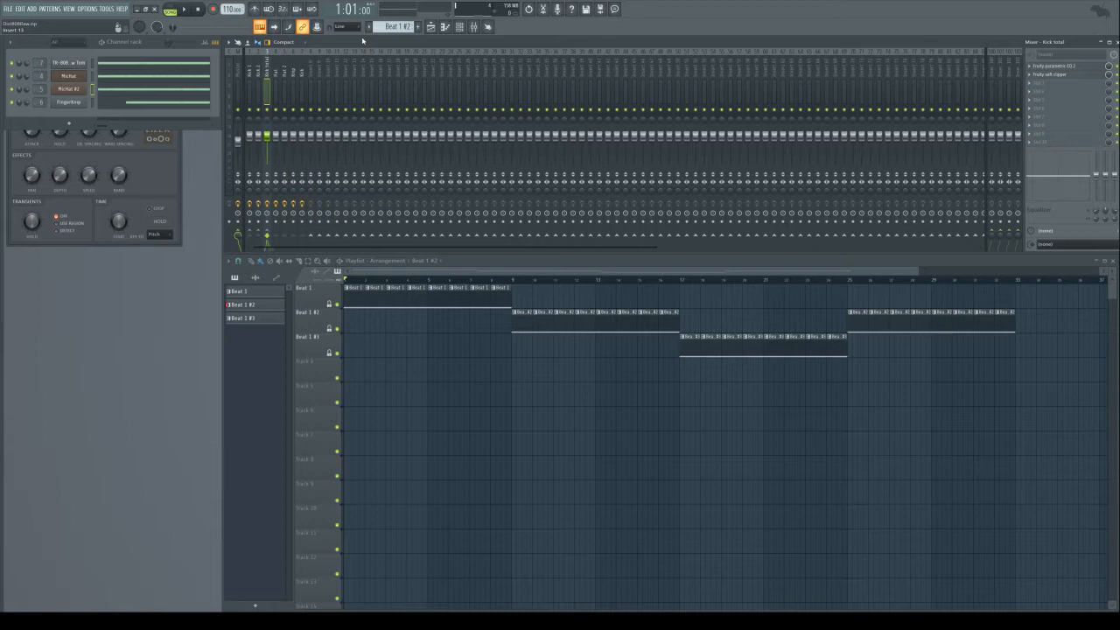
Step: Load Fruity Parametric EQ 2 in the Master track's second effect slot and shape band 7 into a steep low-pass filter
{"action": "left_click", "coordinate": [236, 72]}
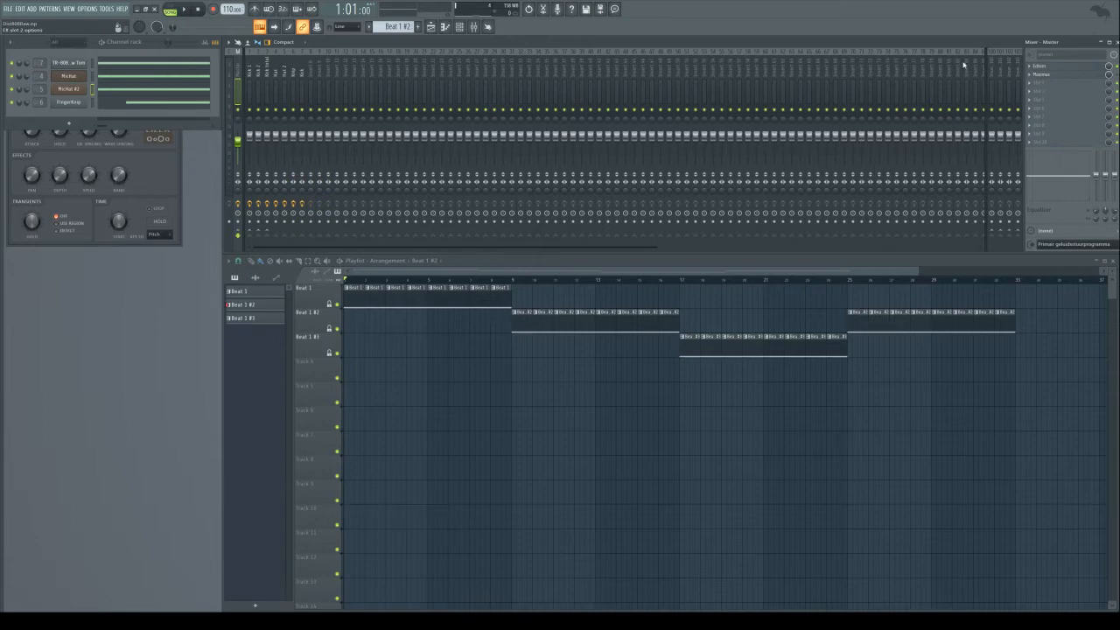
{"action": "left_click", "coordinate": [1109, 74]}
{"action": "left_click_drag", "start_coordinate": [203, 62], "coordinate": [450, 211]}
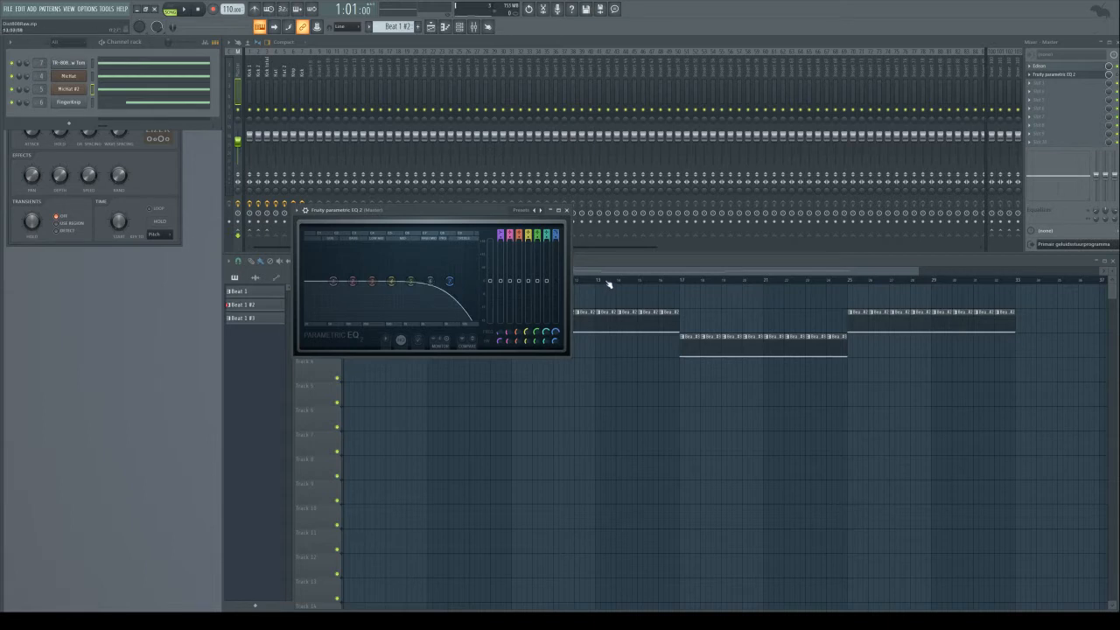
{"action": "scroll", "coordinate": [557, 334], "scroll_direction": "down", "scroll_amount": 10}
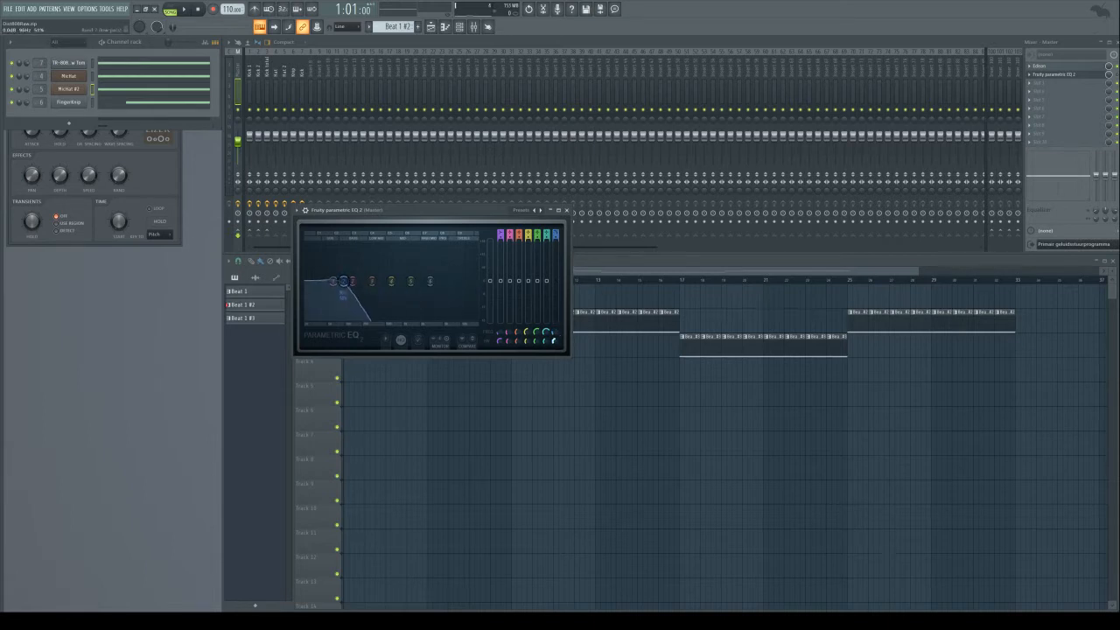
{"action": "left_click_drag", "start_coordinate": [351, 291], "coordinate": [380, 311]}
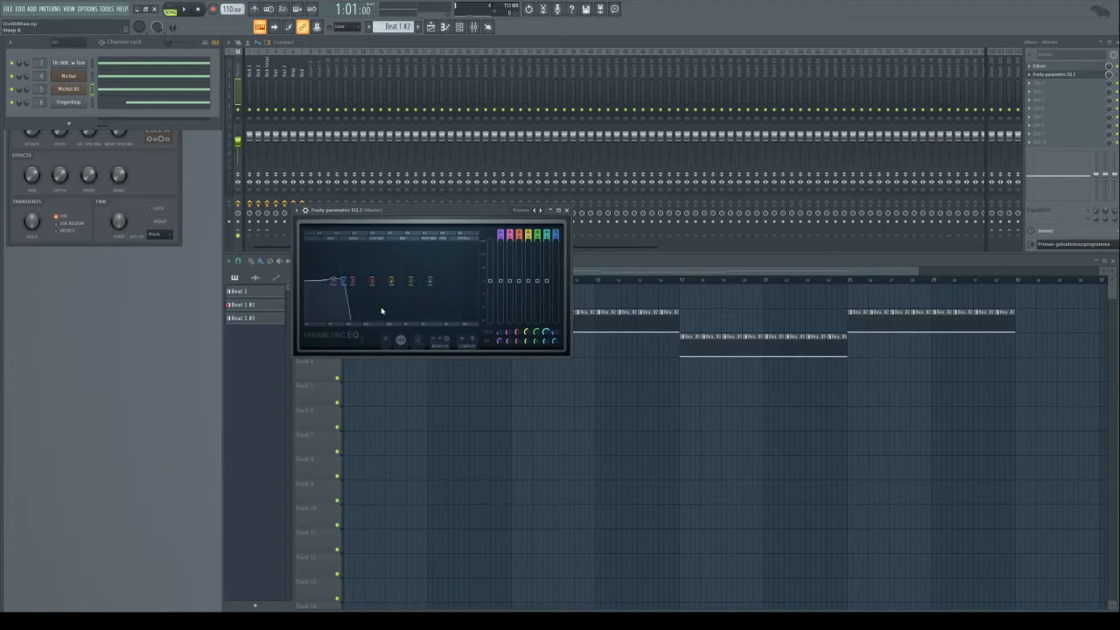
{"action": "scroll", "coordinate": [551, 340], "scroll_direction": "down", "scroll_amount": 3}
{"action": "scroll", "coordinate": [551, 339], "scroll_direction": "up", "scroll_amount": 4}
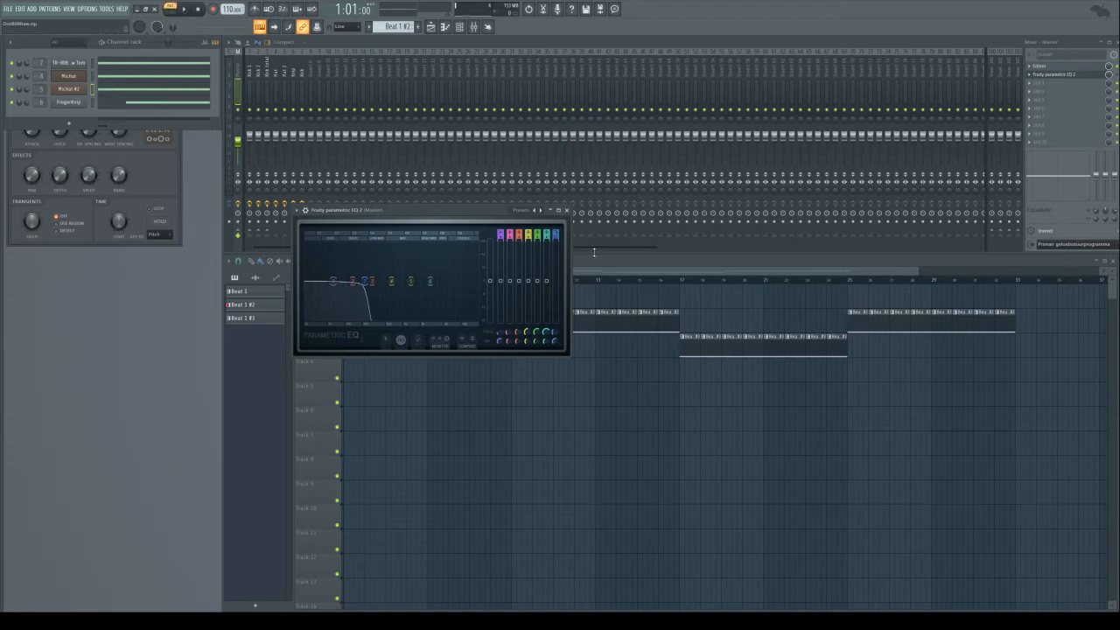
Step: Select the Beat 1 pattern and listen to it through the Master equalizer with the plugin window closed
{"action": "left_click", "coordinate": [569, 280]}
{"action": "left_click", "coordinate": [352, 292]}
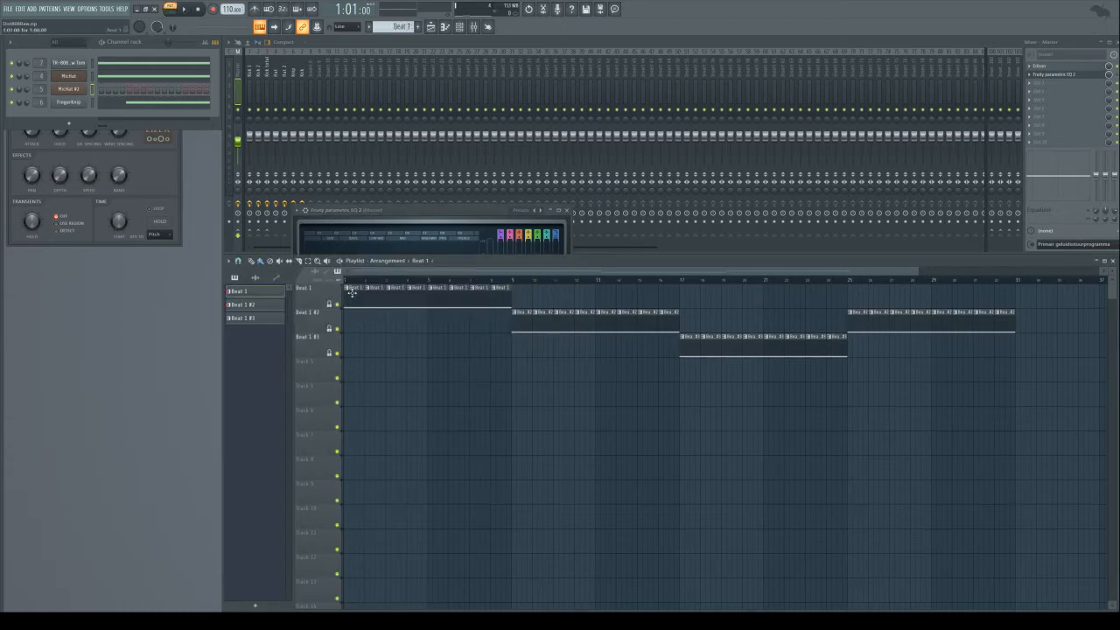
{"action": "key", "text": "space"}
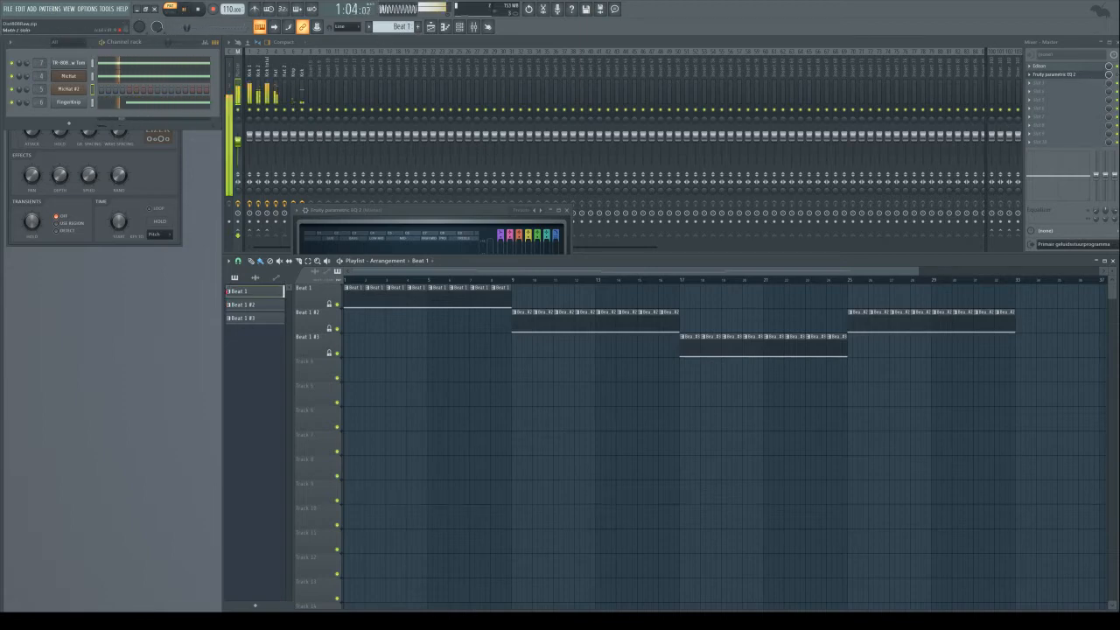
{"action": "left_click", "coordinate": [1055, 75]}
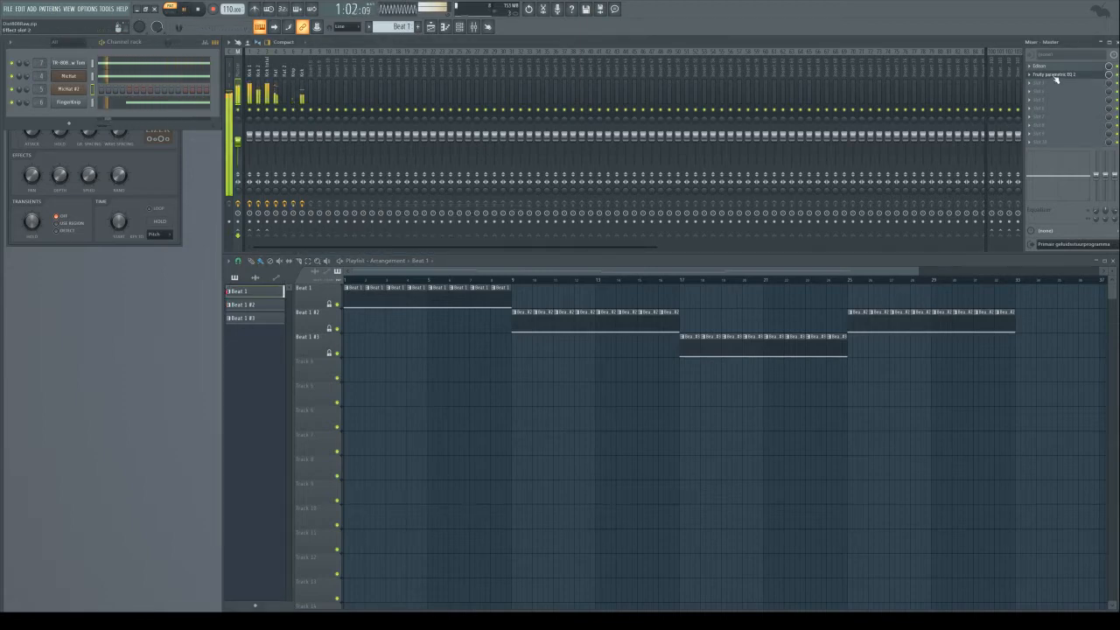
{"action": "left_click", "coordinate": [201, 11]}
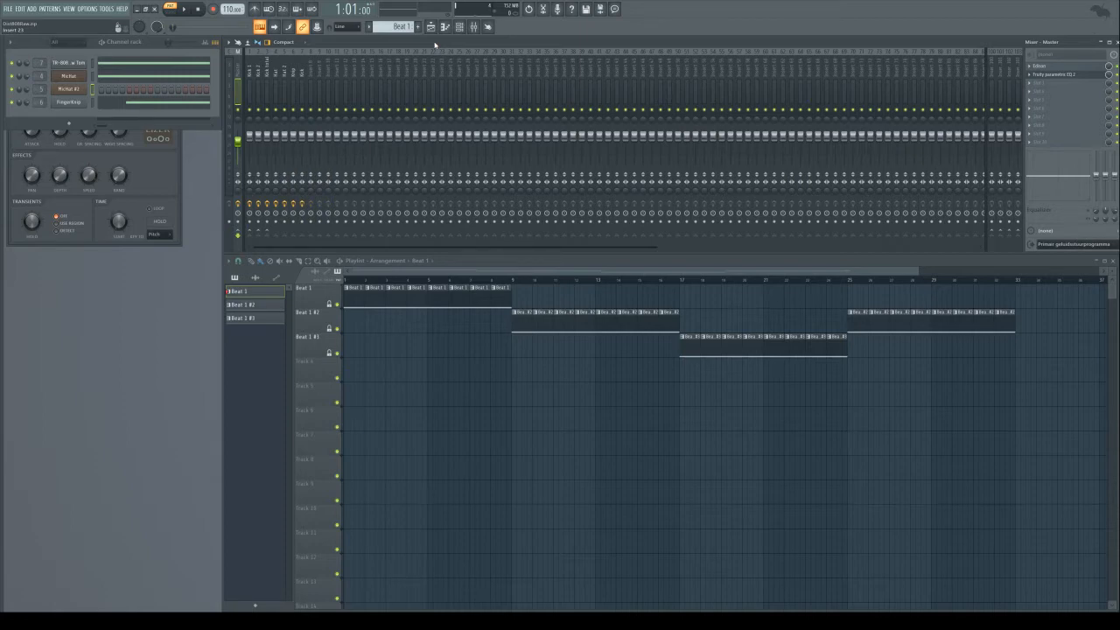
Step: Reopen the Master equalizer and play the Beat 1 pattern again to examine its low-frequency spectrum
{"action": "left_click", "coordinate": [1054, 74]}
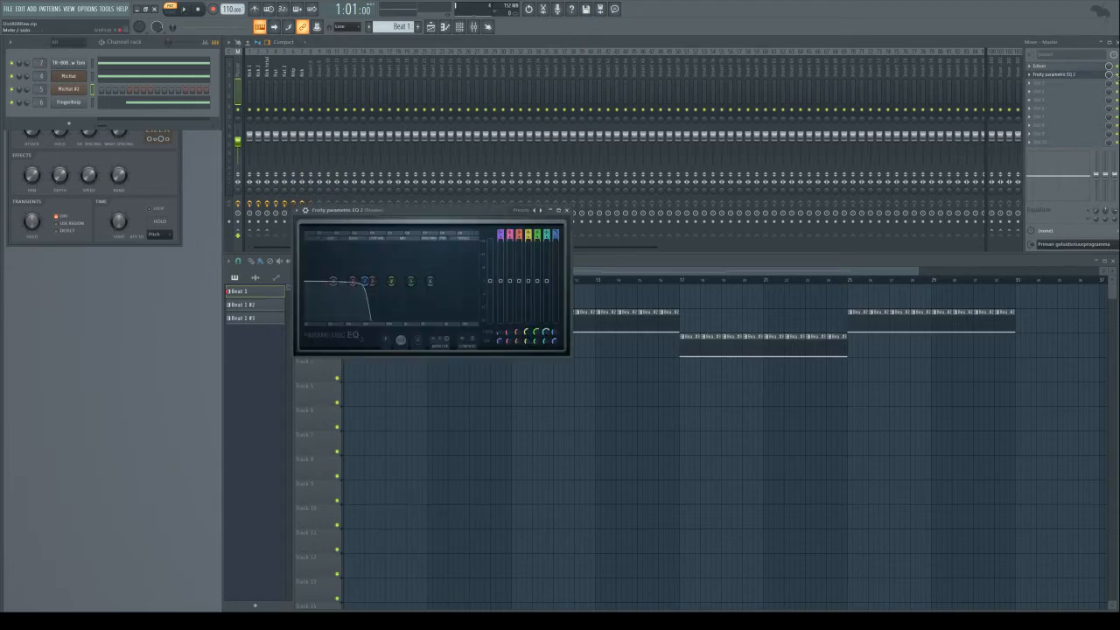
{"action": "left_click", "coordinate": [1117, 76]}
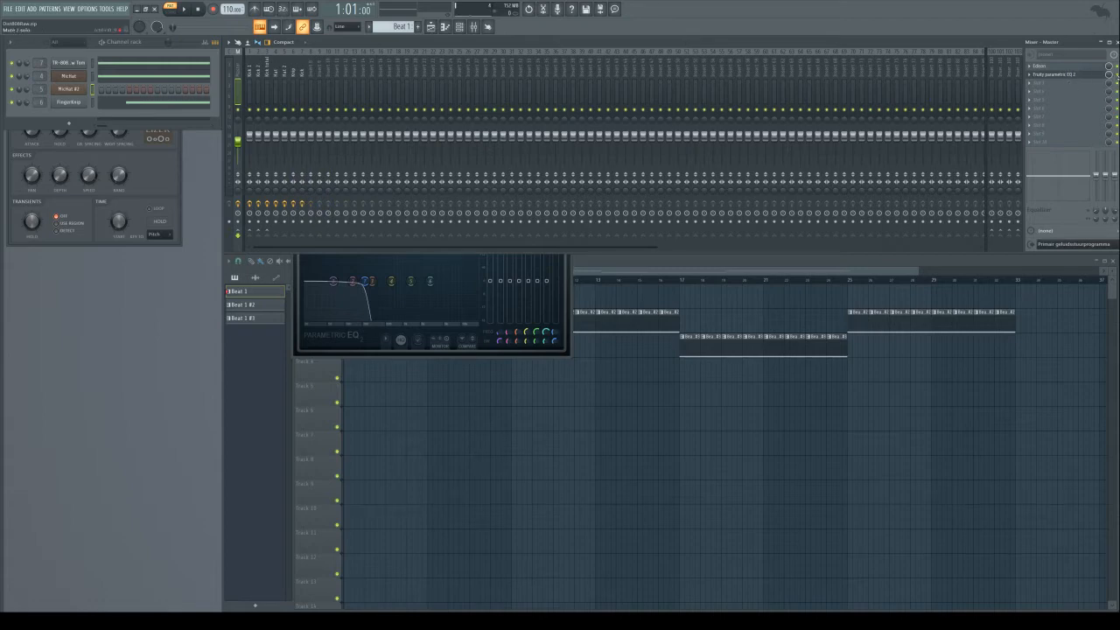
{"action": "left_click", "coordinate": [183, 8]}
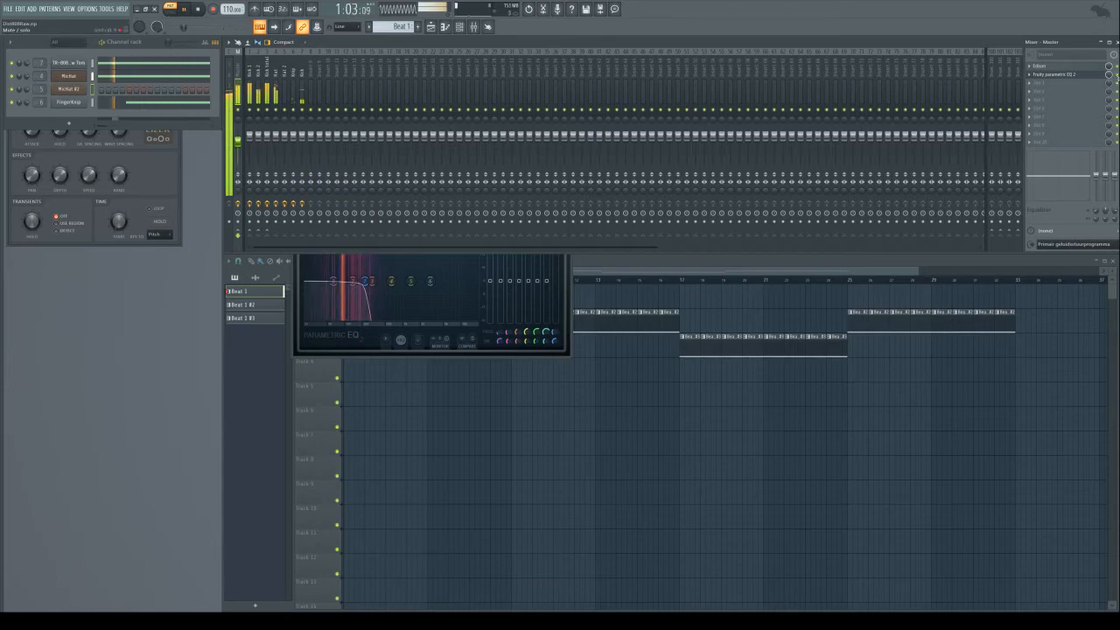
{"action": "left_click", "coordinate": [200, 11]}
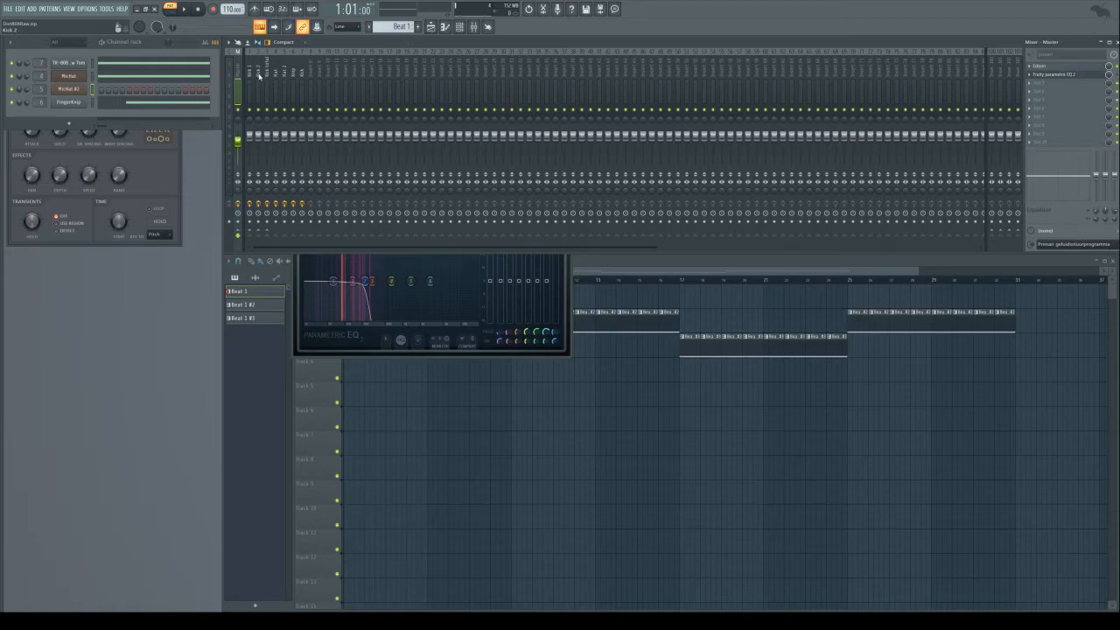
Step: Locate the TR-808 Low Tom channel's Kick mixer track and briefly audition the pattern
{"action": "left_click", "coordinate": [76, 63]}
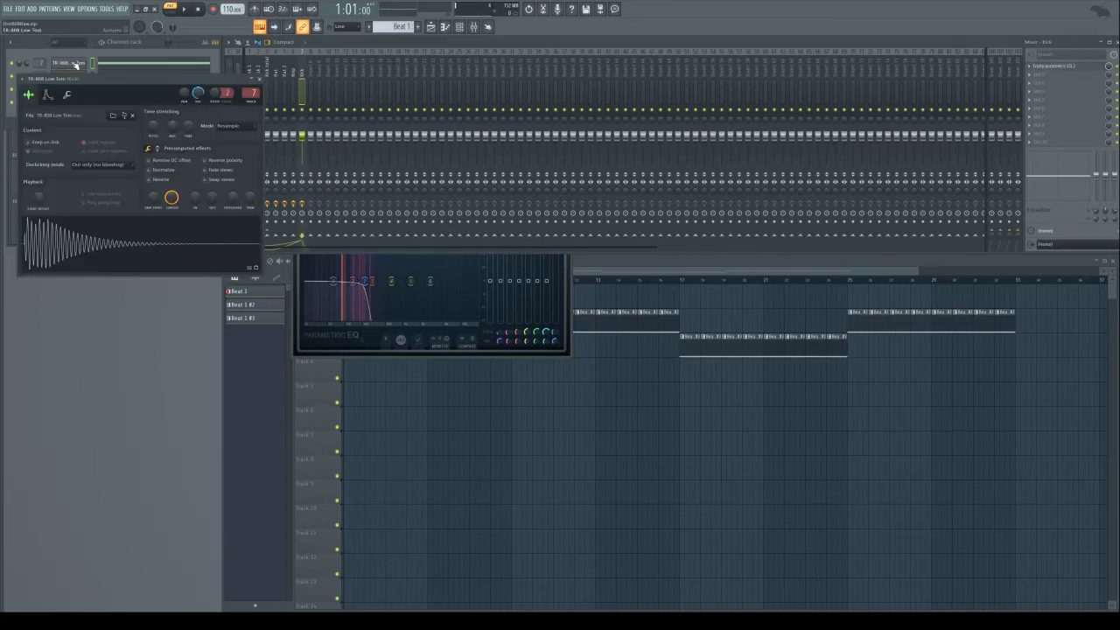
{"action": "left_click", "coordinate": [260, 80]}
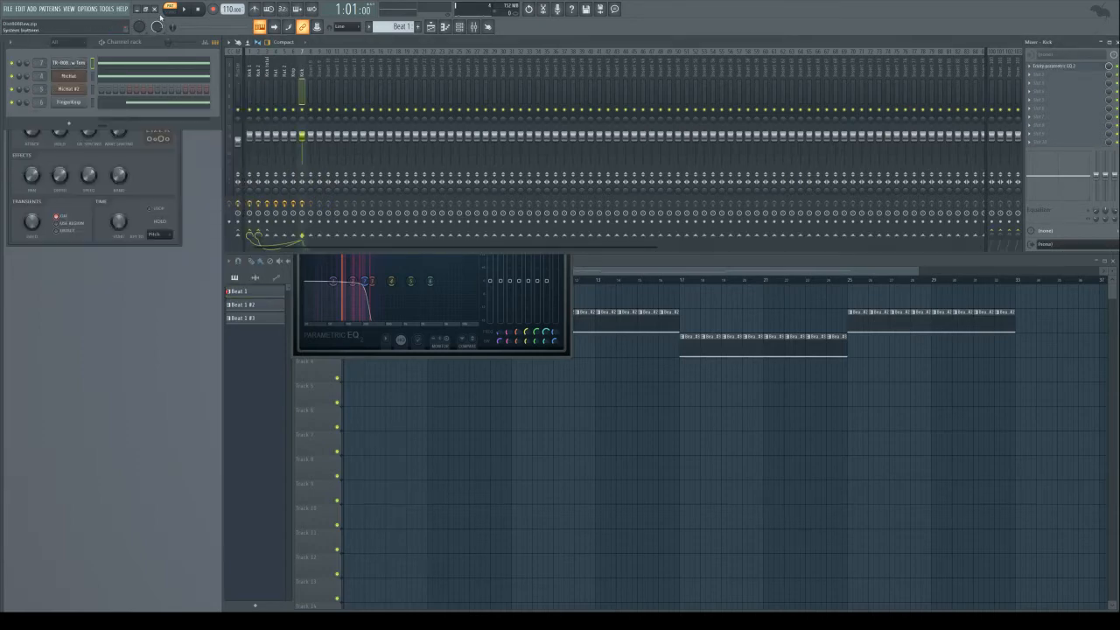
{"action": "left_click", "coordinate": [183, 9]}
{"action": "left_click", "coordinate": [196, 9]}
Step: Move the Kick track's equalizer to slot 7 and load a new Fruity Parametric EQ 2 and a tuner in slots 1 and 2
{"action": "left_click_drag", "start_coordinate": [1034, 71], "coordinate": [1035, 117]}
{"action": "left_click", "coordinate": [1032, 66]}
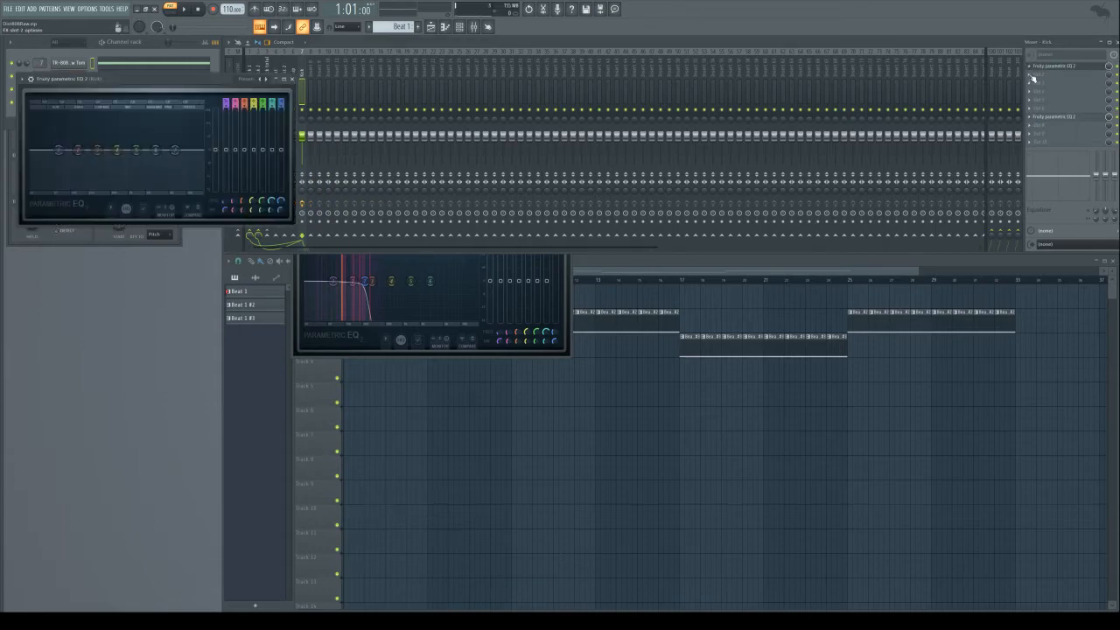
{"action": "left_click", "coordinate": [1030, 78]}
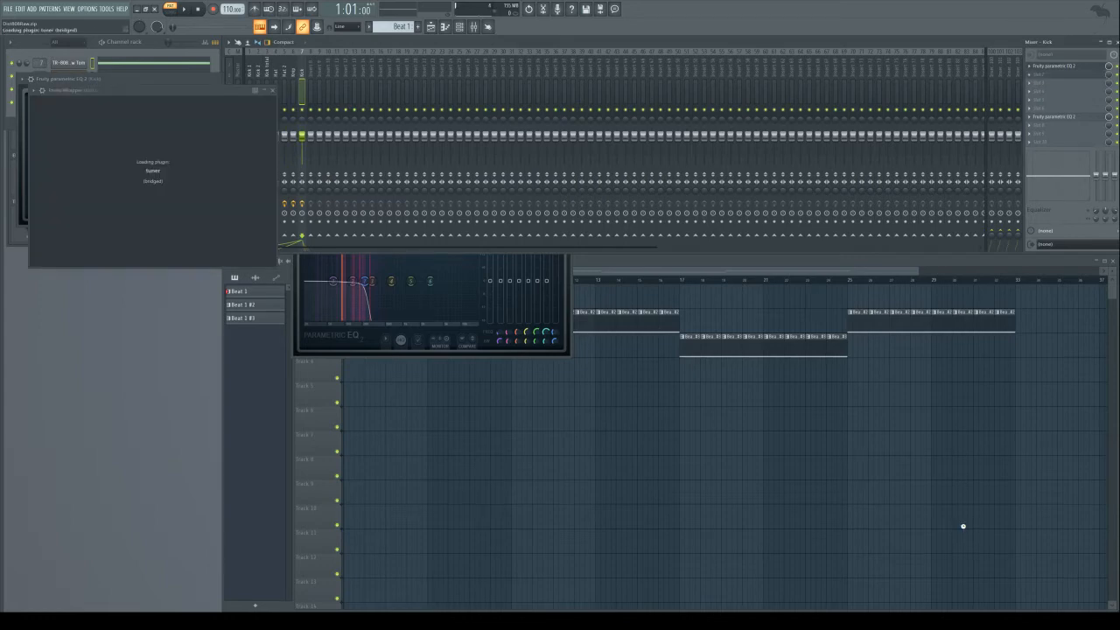
{"action": "left_click_drag", "start_coordinate": [71, 90], "coordinate": [131, 293]}
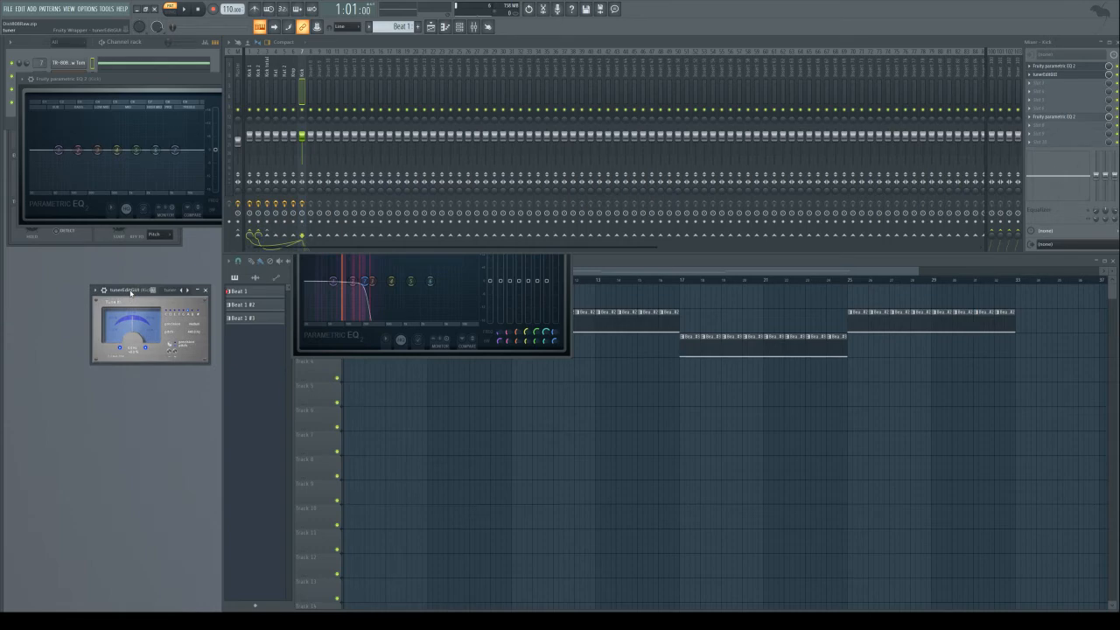
Step: Shape band 7 of the Kick track's new equalizer into a low-pass filter and play the Beat 1 pattern through it
{"action": "left_click", "coordinate": [122, 80]}
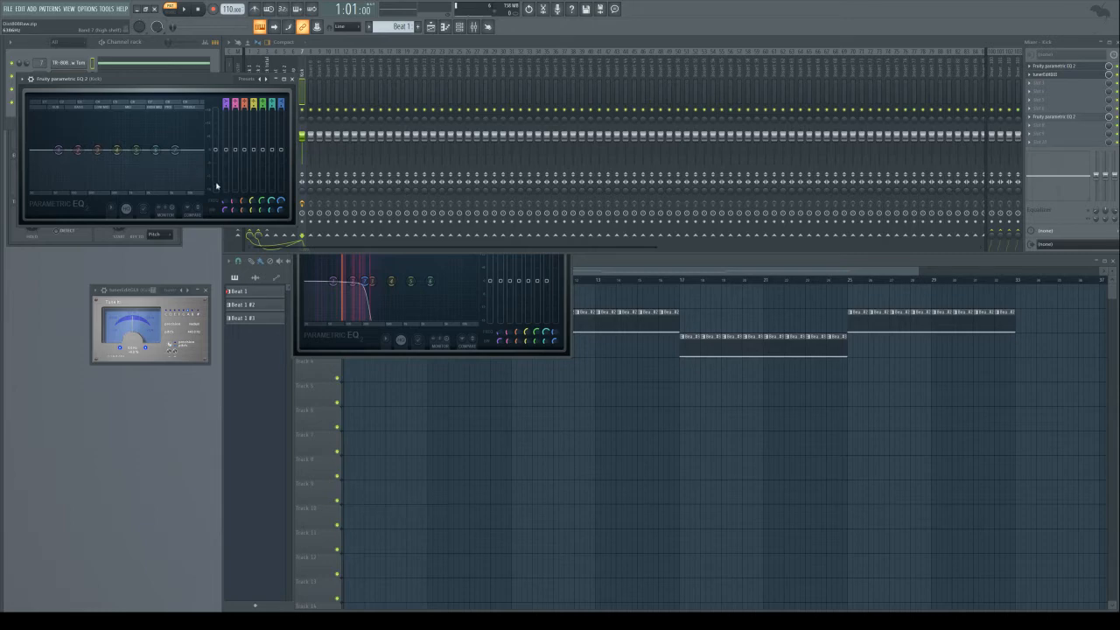
{"action": "left_click_drag", "start_coordinate": [217, 186], "coordinate": [91, 171]}
{"action": "left_click", "coordinate": [185, 10]}
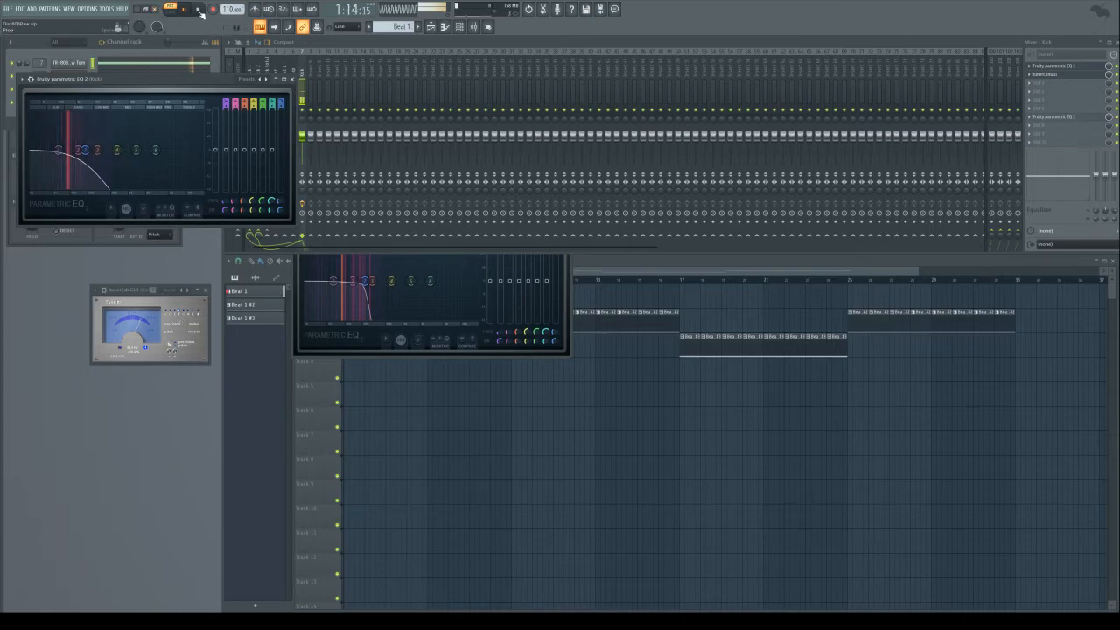
{"action": "left_click", "coordinate": [200, 10]}
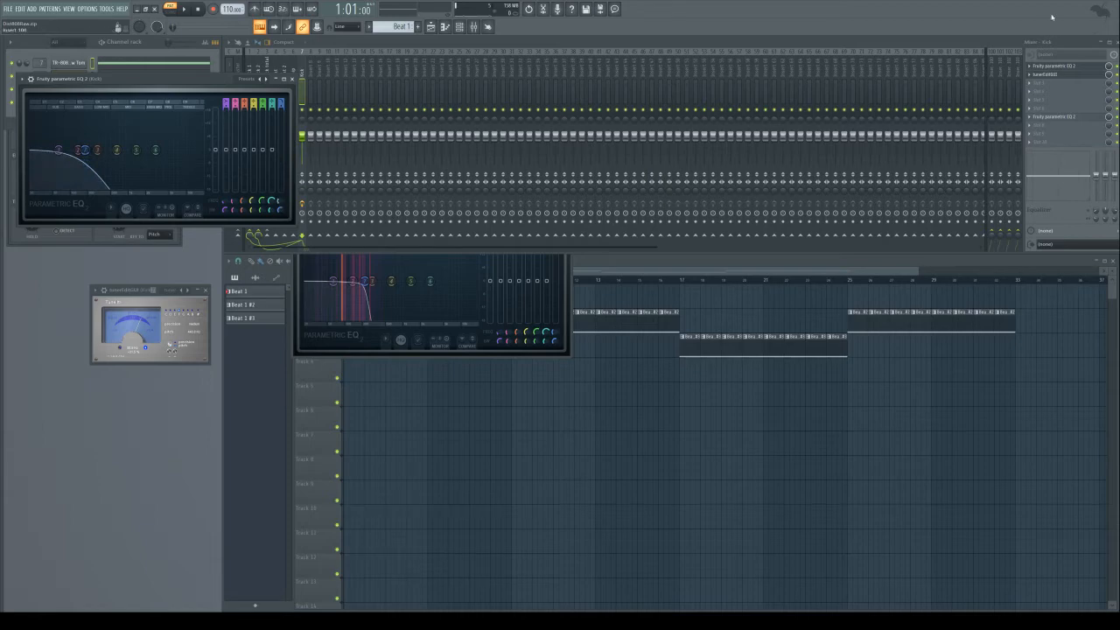
Step: Play the Beat 1 pattern and examine the kick's pitch on the Kick track's tuner
{"action": "left_click", "coordinate": [1115, 66]}
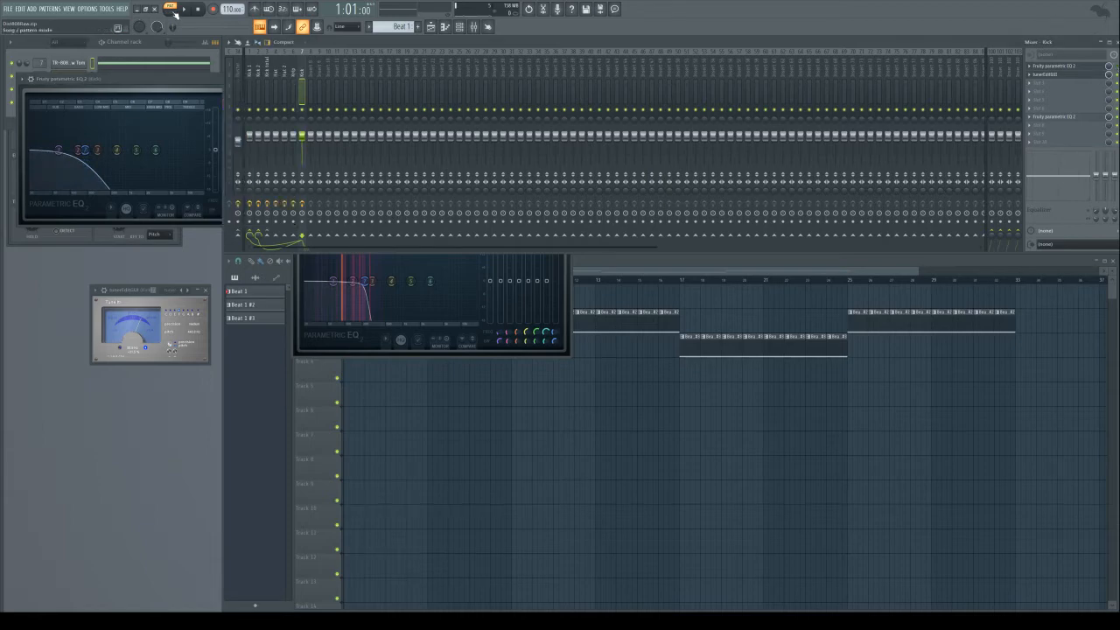
{"action": "key", "text": "space"}
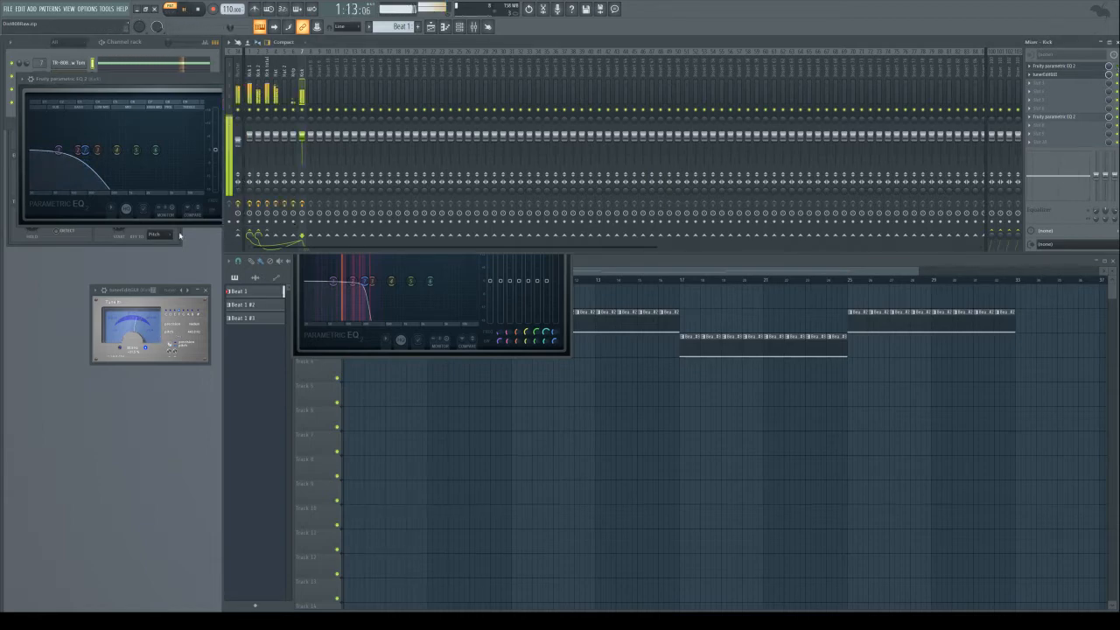
{"action": "left_click", "coordinate": [200, 10]}
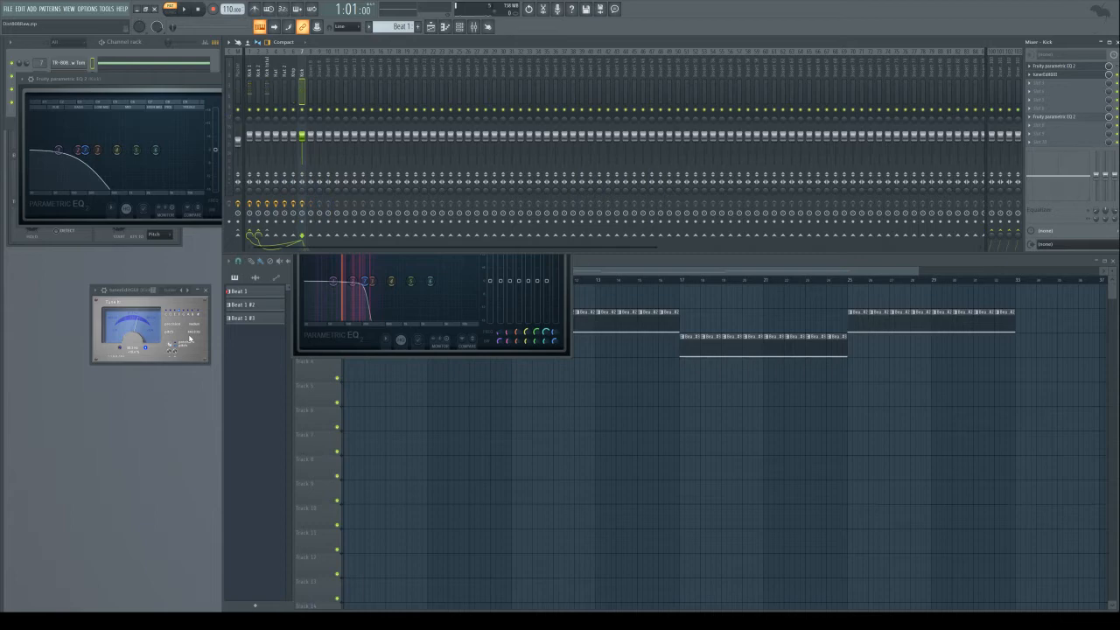
Step: Remove the low-pass equalizer and the tuner from slots 1 and 2 of the Kick mixer track
{"action": "left_click", "coordinate": [172, 86]}
{"action": "left_click", "coordinate": [1036, 77]}
{"action": "left_click", "coordinate": [1035, 76]}
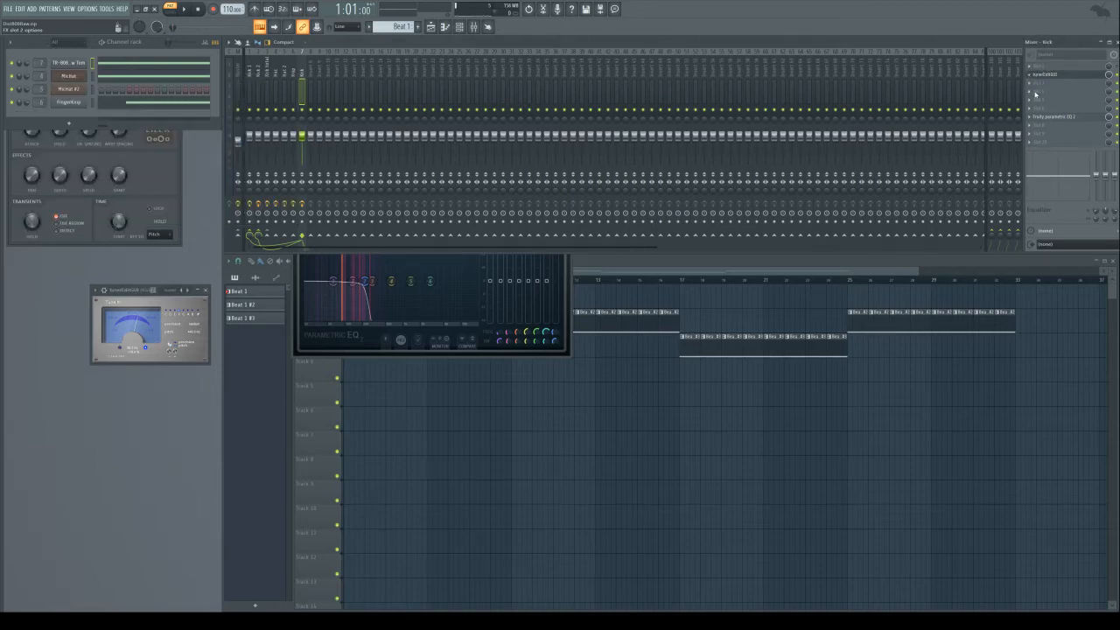
{"action": "left_click", "coordinate": [1035, 93]}
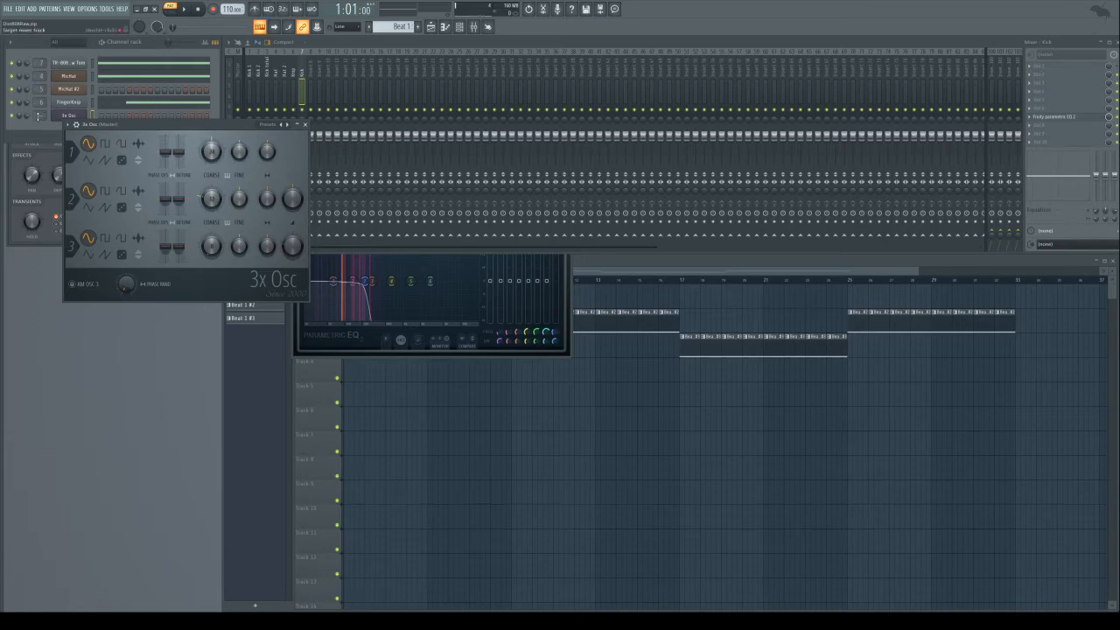
Step: Route the new 3x Osc channel to mixer track 8, naming that track Kick osc and track 9 Kick master
{"action": "left_click", "coordinate": [61, 130]}
{"action": "scroll", "coordinate": [39, 115], "scroll_direction": "up", "scroll_amount": 7}
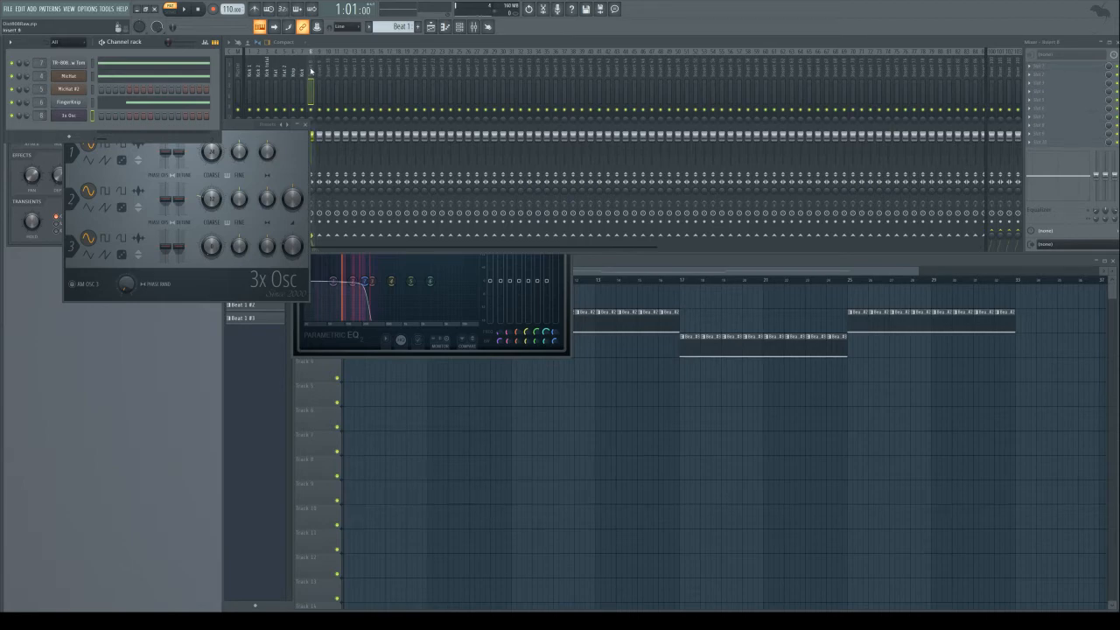
{"action": "left_click", "coordinate": [267, 77]}
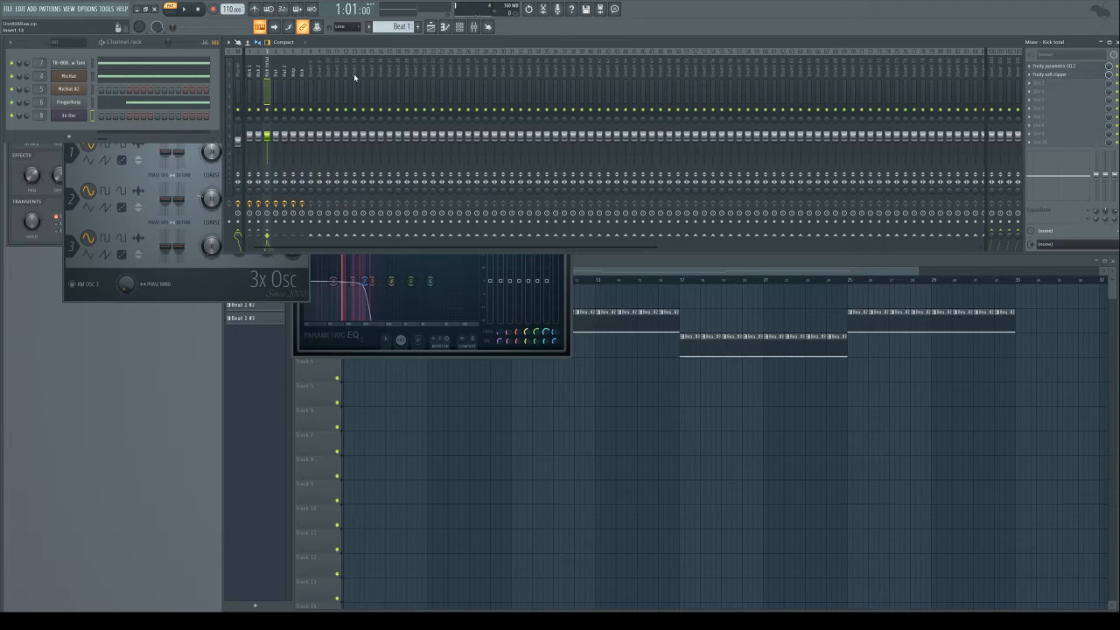
{"action": "left_click", "coordinate": [311, 77]}
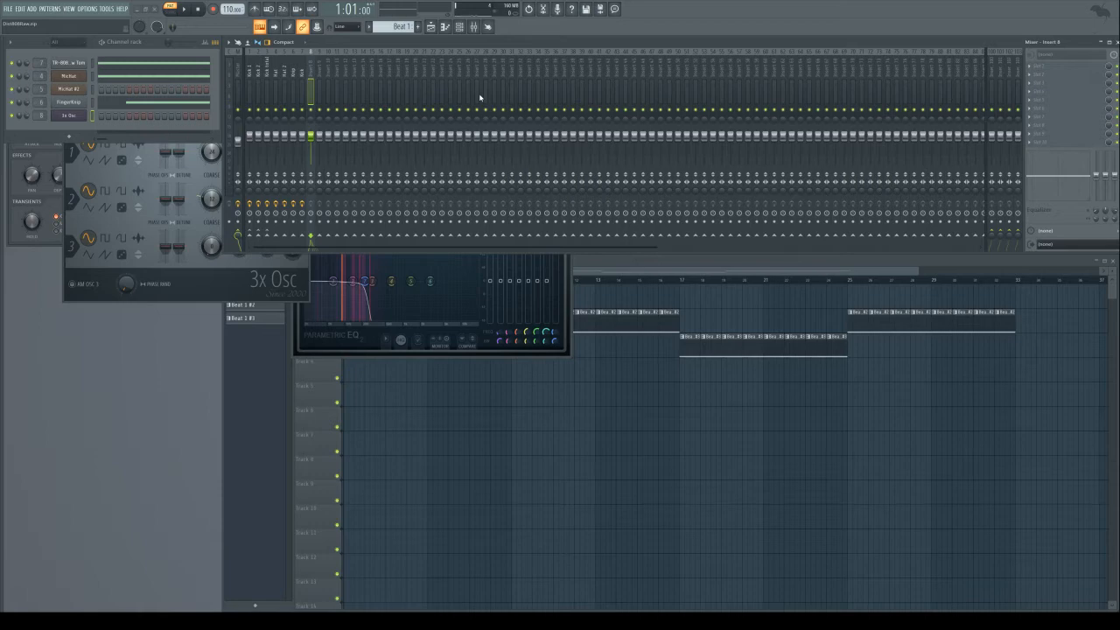
{"action": "left_click", "coordinate": [320, 68]}
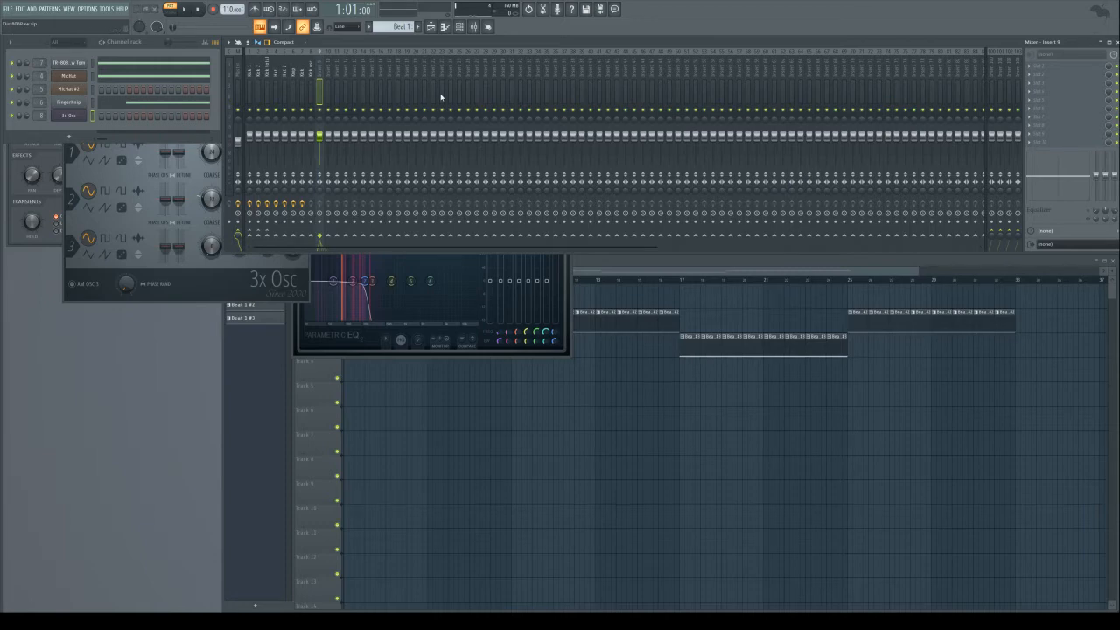
Step: Route the Kick total and Kick osc mixer tracks to the Kick master track
{"action": "left_click", "coordinate": [268, 70]}
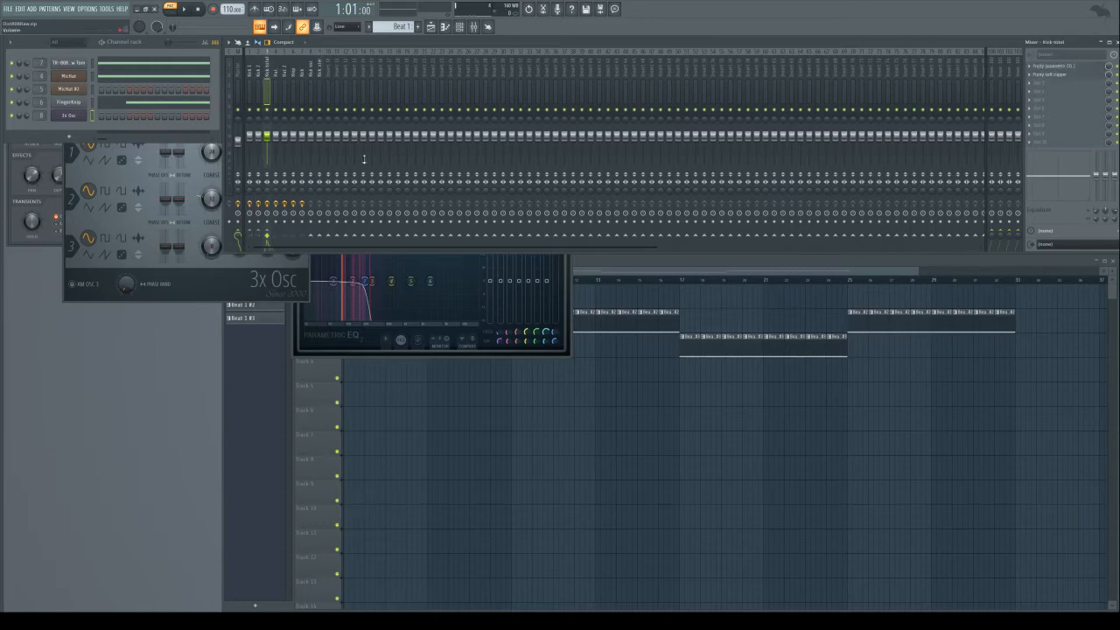
{"action": "left_click", "coordinate": [326, 238]}
{"action": "left_click", "coordinate": [310, 74]}
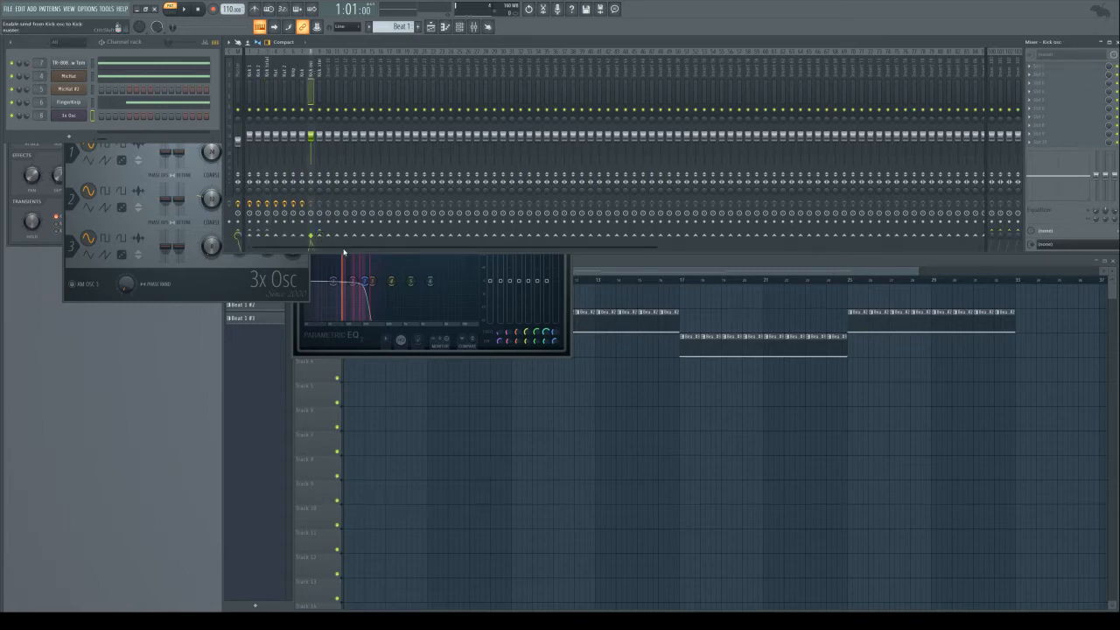
{"action": "left_click", "coordinate": [321, 77]}
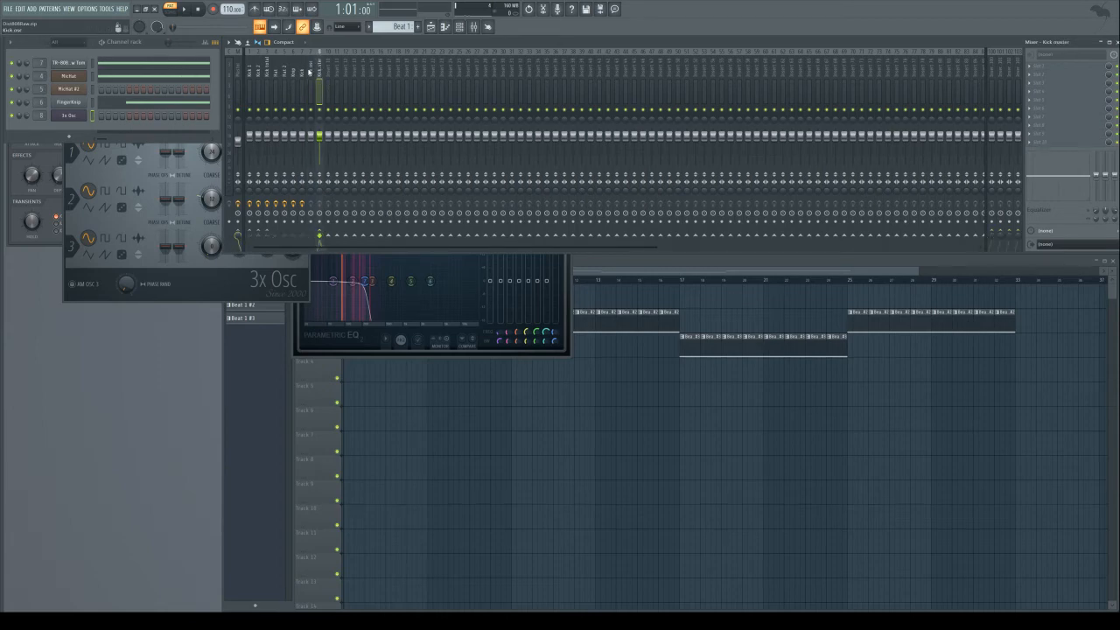
{"action": "left_click", "coordinate": [313, 69]}
{"action": "left_click", "coordinate": [270, 69]}
{"action": "left_click", "coordinate": [313, 68]}
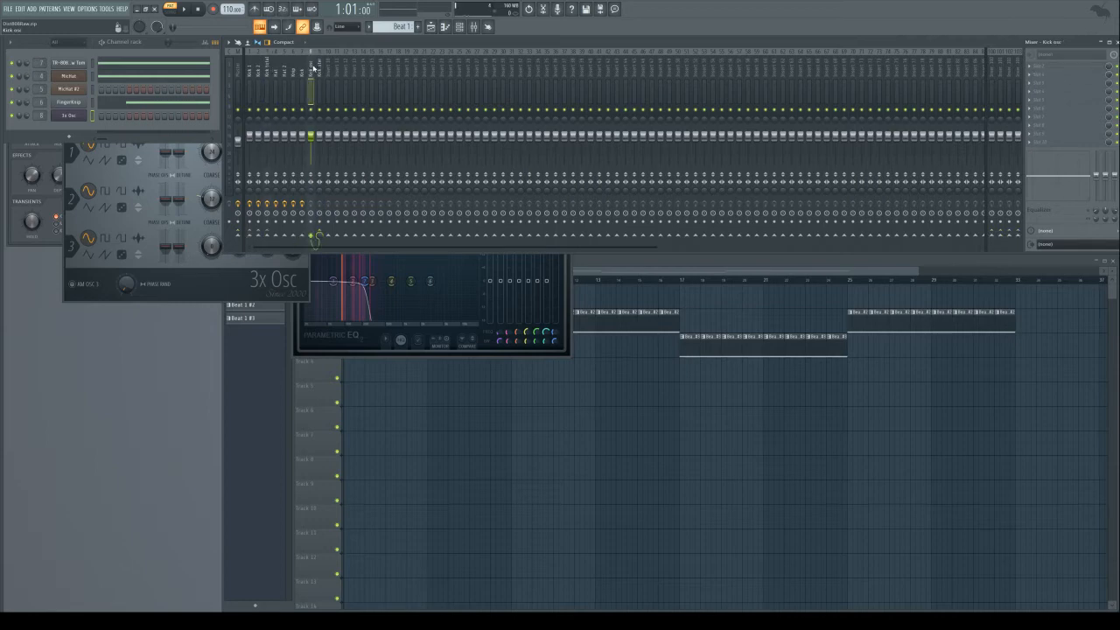
Step: Move the Kick osc mixer track to position 4, directly after Kick total
{"action": "left_click", "coordinate": [268, 68]}
{"action": "left_click", "coordinate": [312, 70]}
{"action": "key", "text": "alt+Left"}
{"action": "key", "text": "alt+Left"}
{"action": "key", "text": "alt+Left"}
{"action": "key", "text": "alt+Left"}
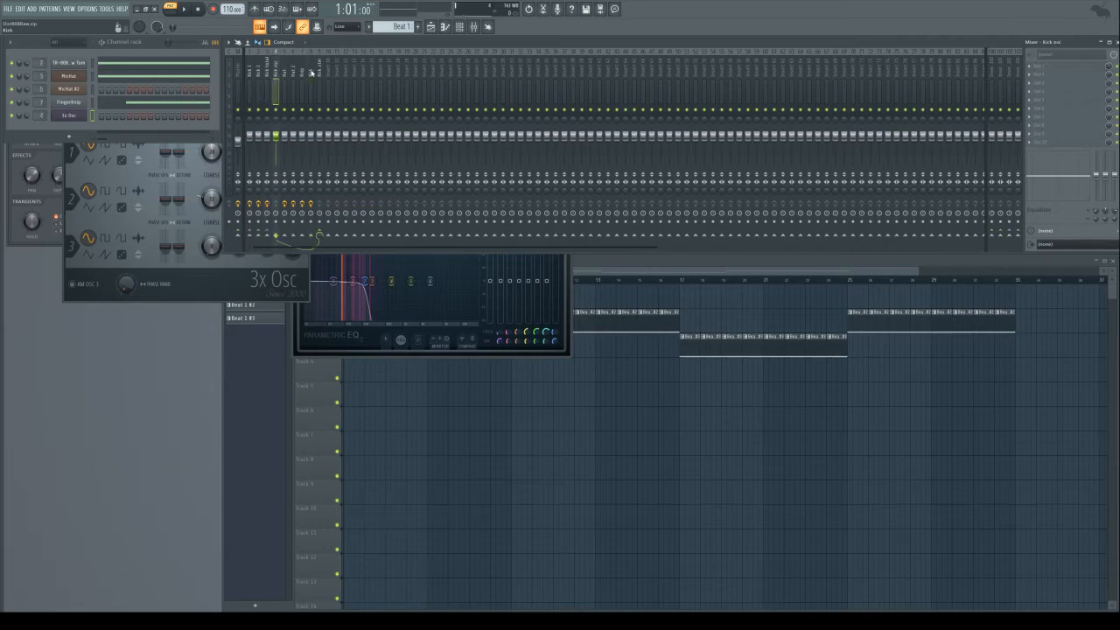
Step: Move the Kick master mixer track to position 5, directly after Kick osc, and check the kick tracks' routing
{"action": "left_click", "coordinate": [319, 72]}
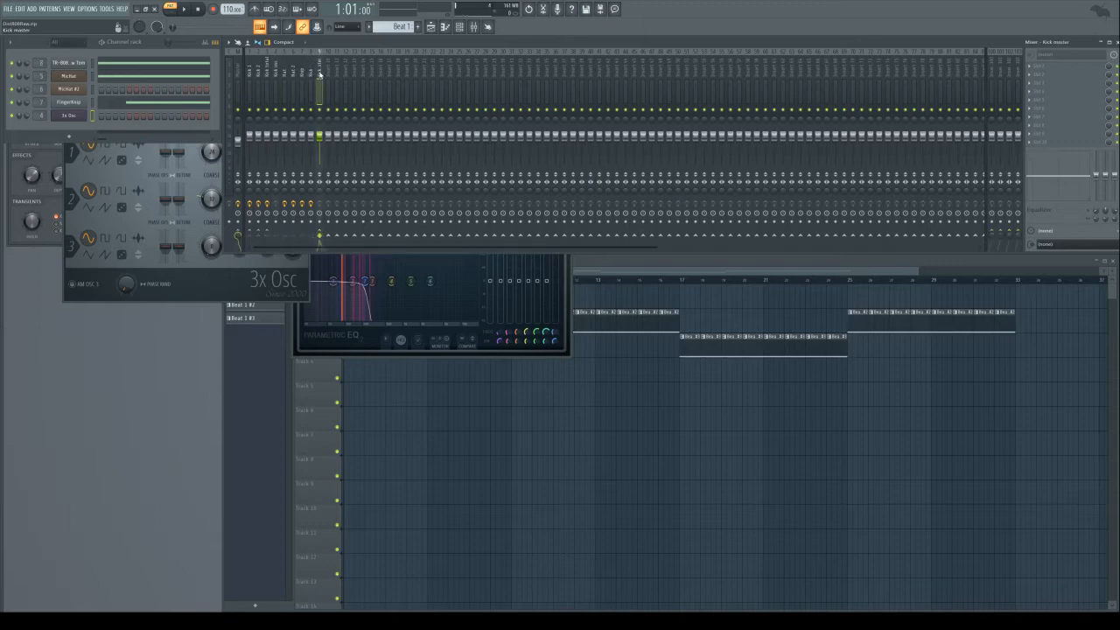
{"action": "key", "text": "alt+Left"}
{"action": "key", "text": "alt+Left"}
{"action": "key", "text": "alt+Left"}
{"action": "key", "text": "alt+Left"}
{"action": "key", "text": "alt+Left"}
{"action": "key", "text": "alt+Right"}
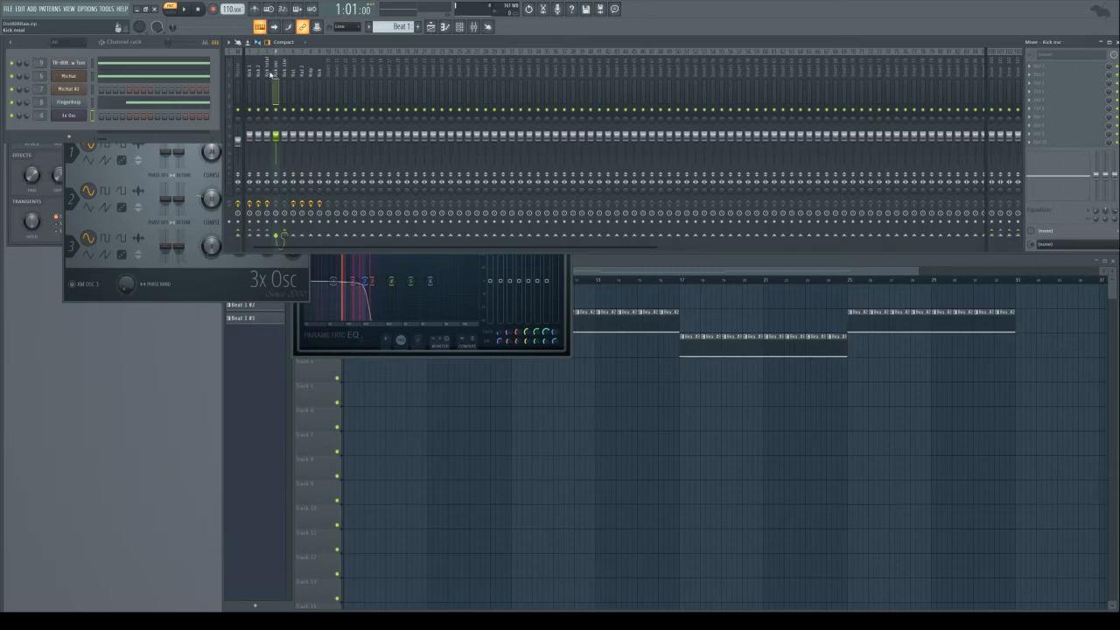
{"action": "left_click", "coordinate": [267, 73]}
{"action": "left_click", "coordinate": [275, 75]}
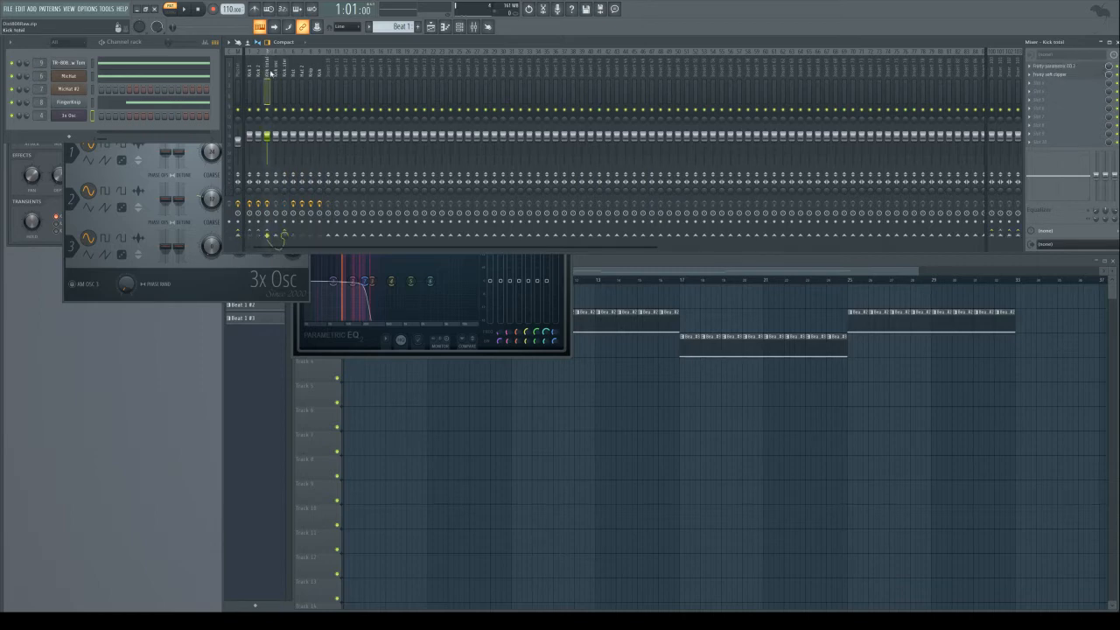
{"action": "left_click", "coordinate": [284, 79]}
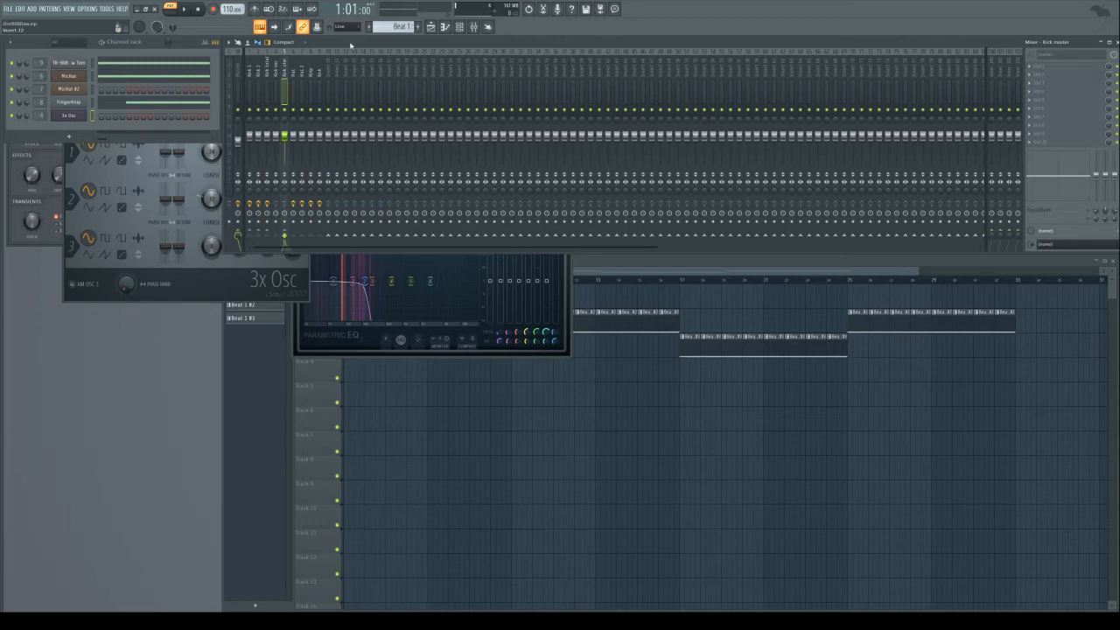
Step: Try lowering the Kick master and Kick total faders, and reset the kick faders to their default level
{"action": "left_click_drag", "start_coordinate": [285, 136], "coordinate": [287, 152]}
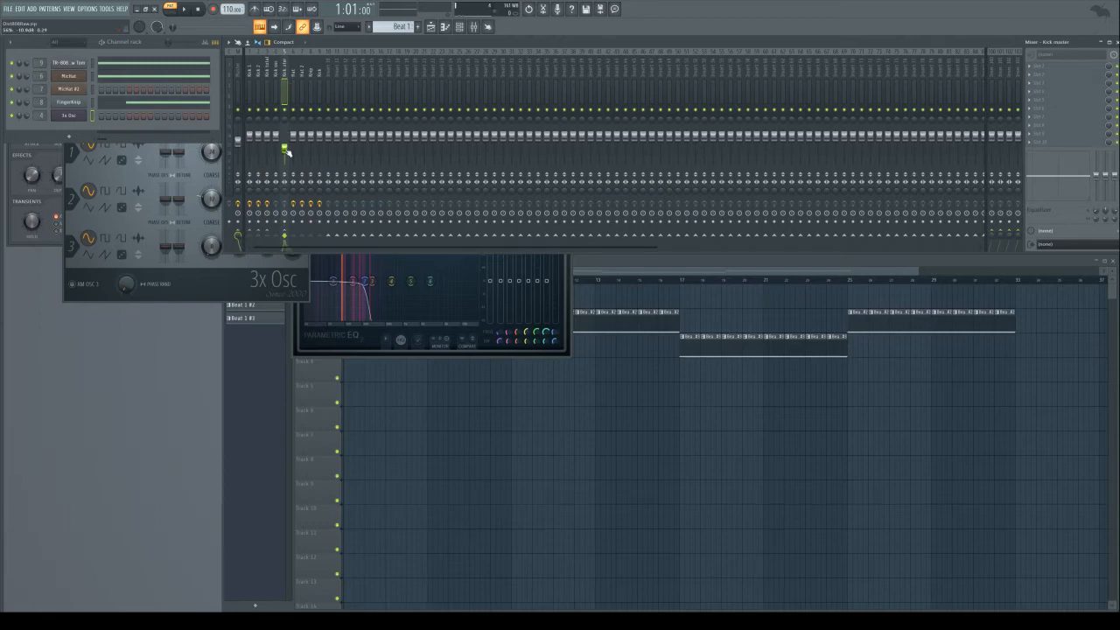
{"action": "left_click", "coordinate": [269, 75]}
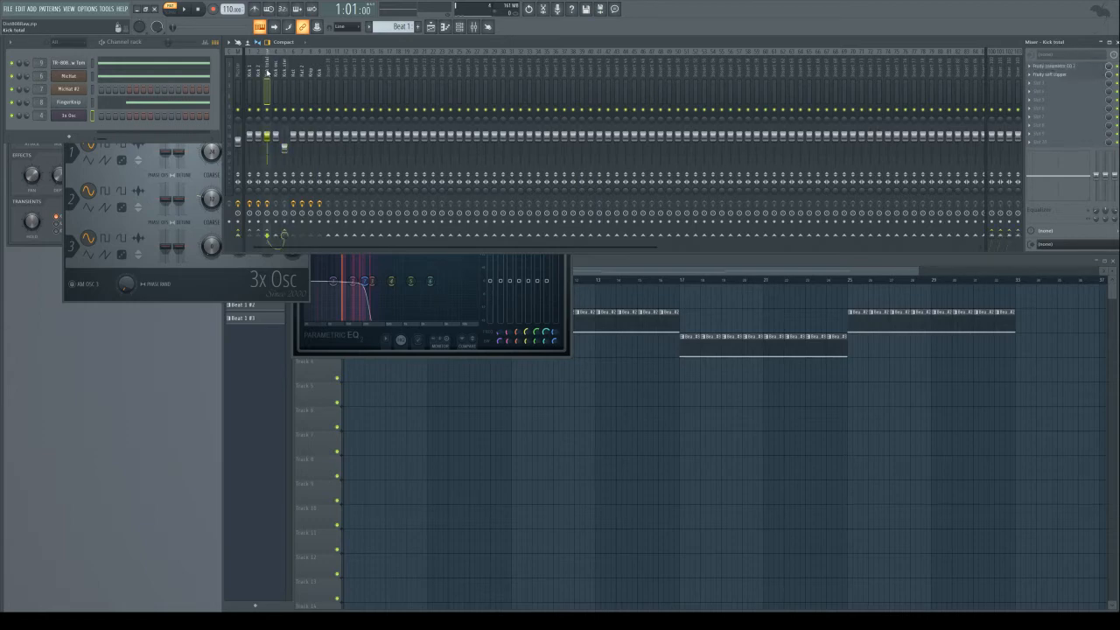
{"action": "mouse_move", "coordinate": [270, 139]}
{"action": "left_mouse_down"}
{"action": "mouse_move", "coordinate": [270, 153]}
{"action": "mouse_move", "coordinate": [280, 150]}
{"action": "left_mouse_up"}
{"action": "left_click", "coordinate": [277, 149], "text": "alt"}
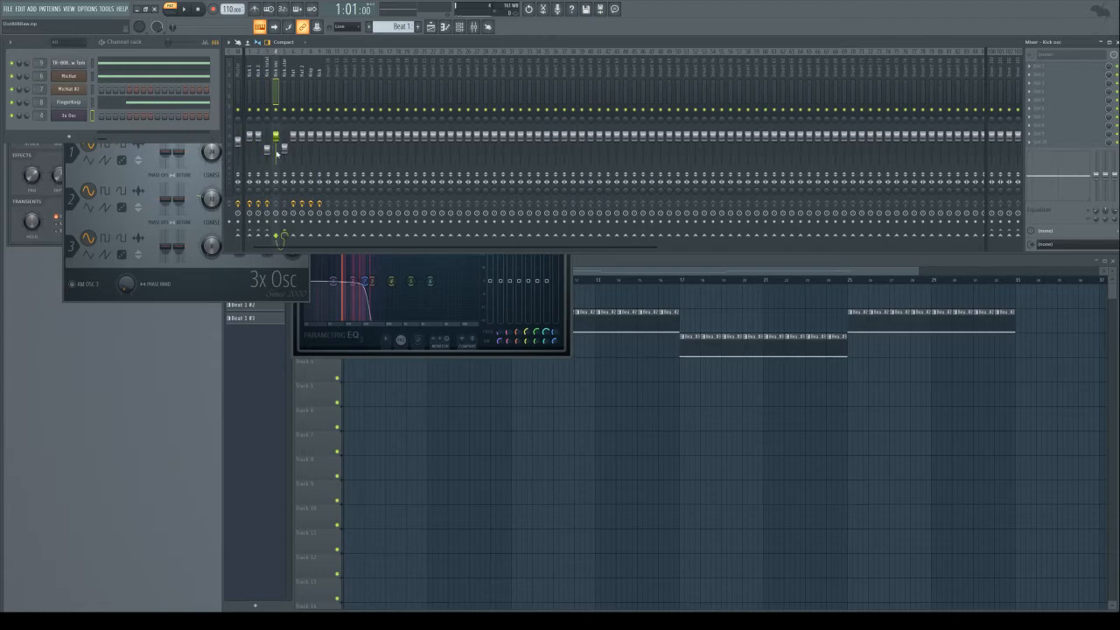
{"action": "left_click", "coordinate": [270, 151], "text": "alt"}
{"action": "left_click", "coordinate": [284, 147], "text": "alt"}
Step: Copy the TR-808 Low Tom notes into the 3x Osc channel's piano roll
{"action": "left_click", "coordinate": [118, 66]}
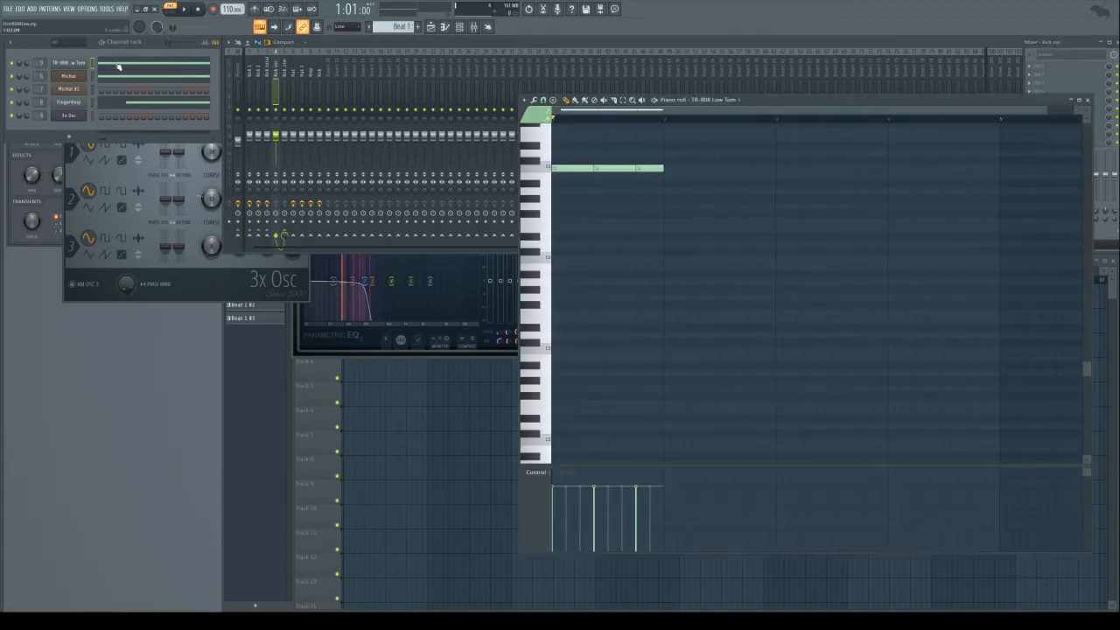
{"action": "left_click", "coordinate": [108, 117]}
{"action": "key", "text": "ctrl+v"}
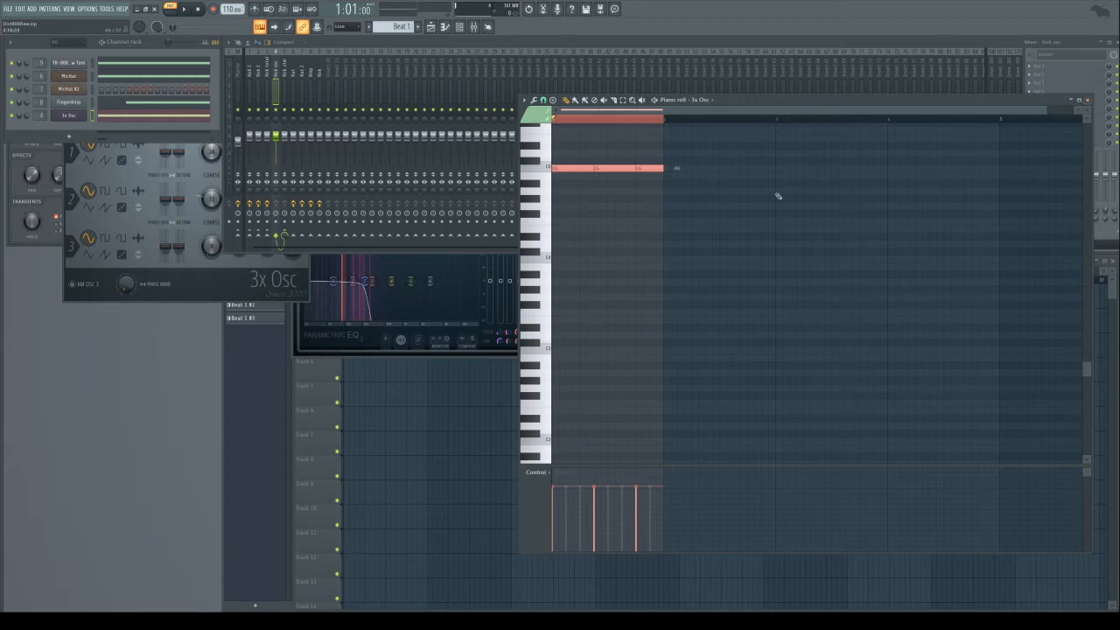
Step: Try transposing the pasted 3x Osc notes down and up by semitones
{"action": "key", "text": "Down"}
{"action": "key", "text": "Down"}
{"action": "key", "text": "Down"}
{"action": "key", "text": "Down"}
{"action": "key", "text": "Down"}
{"action": "key", "text": "Down"}
{"action": "key", "text": "Down"}
{"action": "key", "text": "Down"}
{"action": "key", "text": "Down"}
{"action": "key", "text": "Down"}
{"action": "key", "text": "Down"}
{"action": "key", "text": "Down"}
{"action": "key", "text": "Down"}
{"action": "key", "text": "Down"}
{"action": "key", "text": "Down"}
{"action": "key", "text": "Down"}
{"action": "key", "text": "Down"}
{"action": "key", "text": "Down"}
{"action": "key", "text": "Up"}
{"action": "key", "text": "Up"}
{"action": "key", "text": "Up"}
{"action": "key", "text": "Up"}
{"action": "key", "text": "Up"}
{"action": "key", "text": "Up"}
Step: Examine the 3x Osc channel's detailed settings, including its volume envelope and root note
{"action": "left_click", "coordinate": [69, 116]}
{"action": "left_click", "coordinate": [70, 117]}
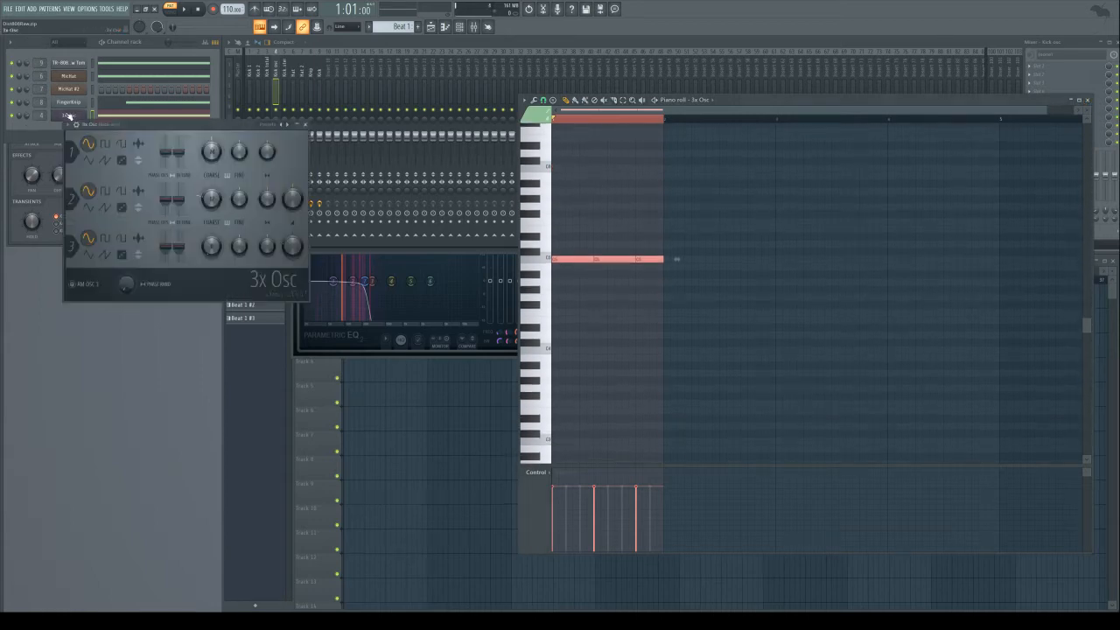
{"action": "left_click", "coordinate": [76, 124]}
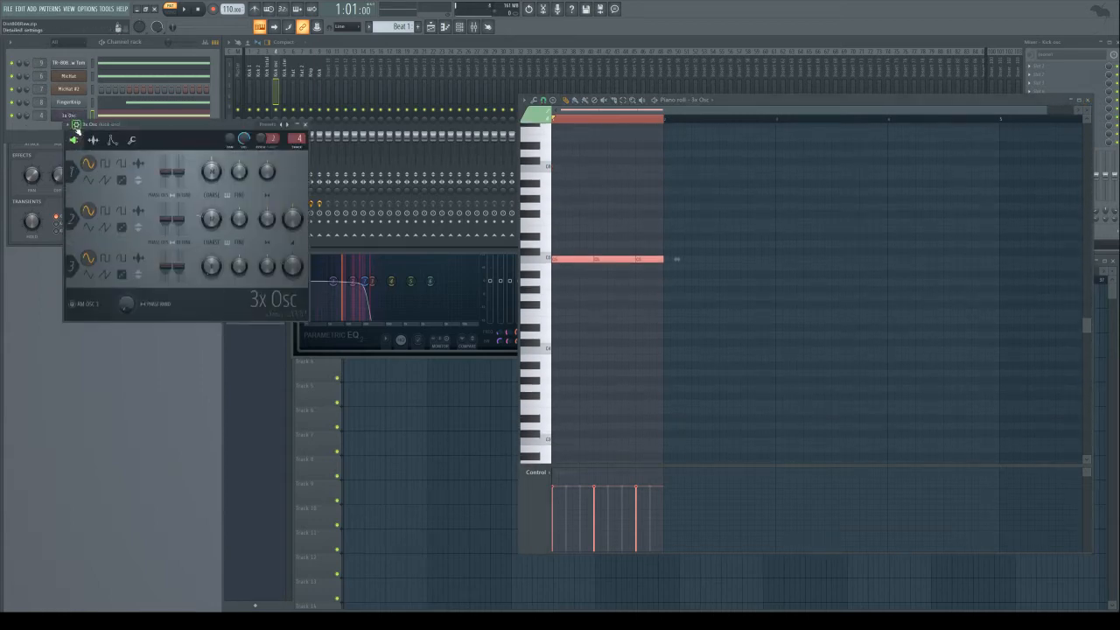
{"action": "left_click", "coordinate": [94, 141]}
{"action": "left_click", "coordinate": [112, 141]}
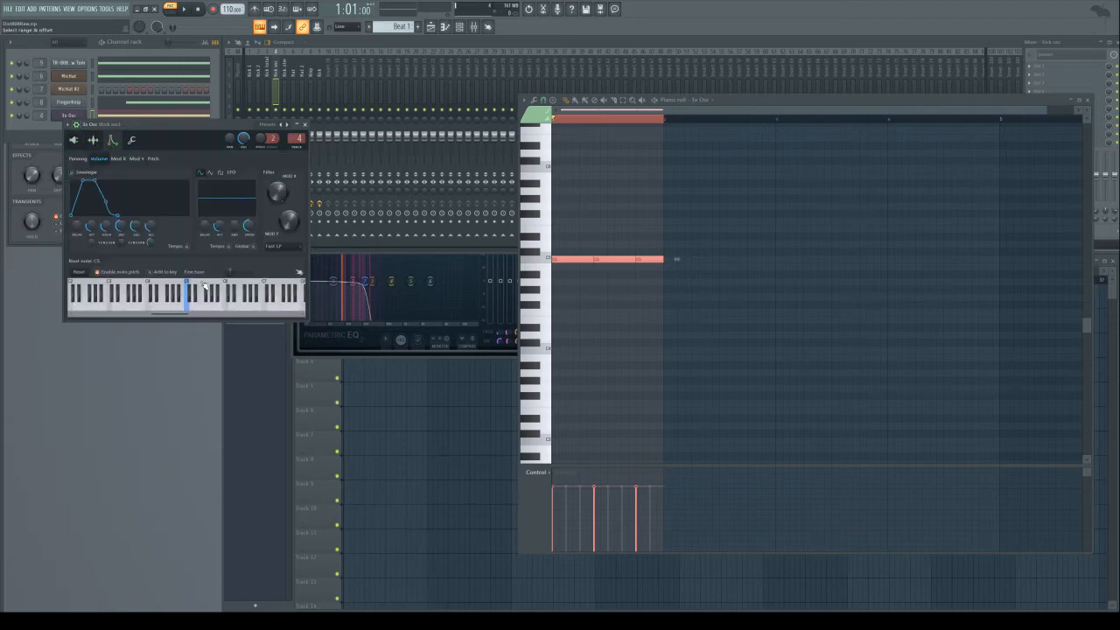
{"action": "left_click", "coordinate": [302, 124]}
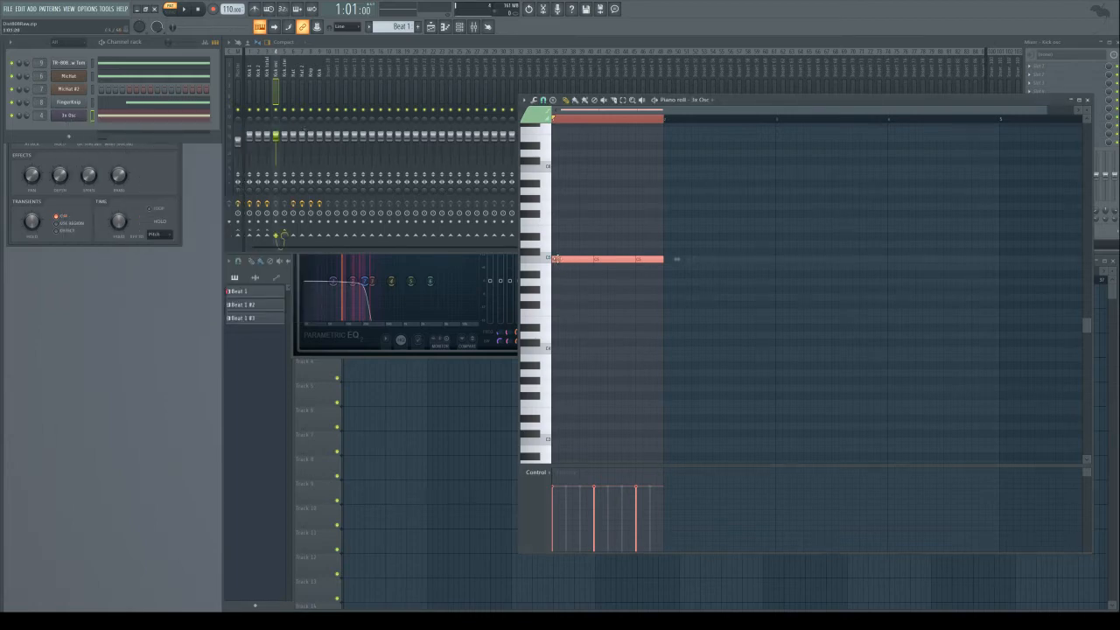
Step: Raise the 3x Osc notes five semitones to F5, compare them with the TR-808 Low Tom notes and audition Beat 1
{"action": "left_click_drag", "start_coordinate": [558, 259], "coordinate": [558, 220]}
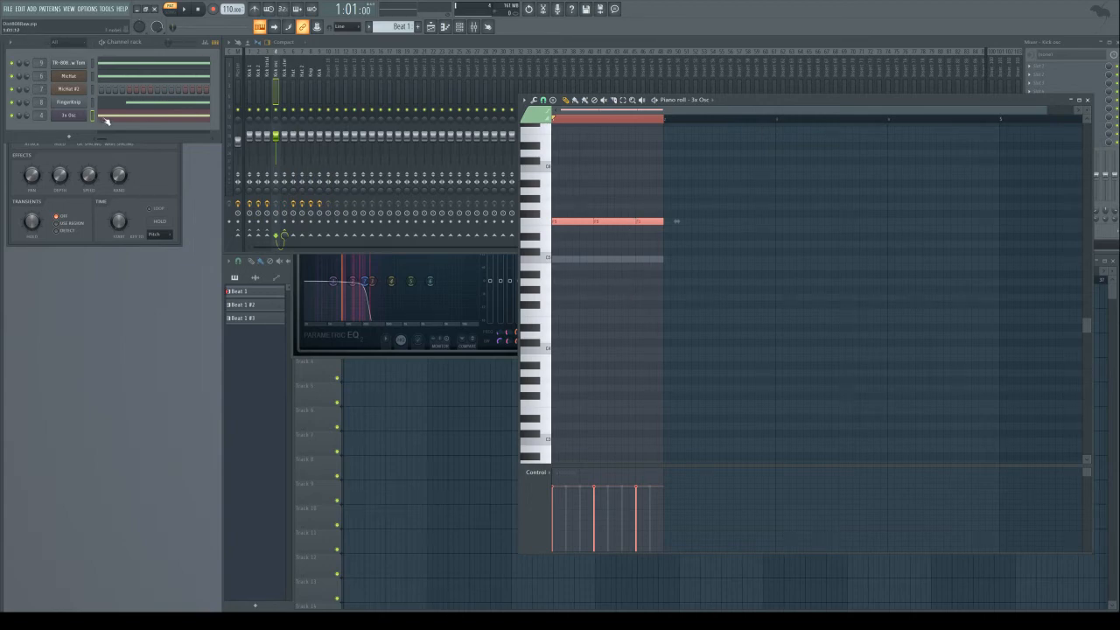
{"action": "left_click", "coordinate": [114, 63]}
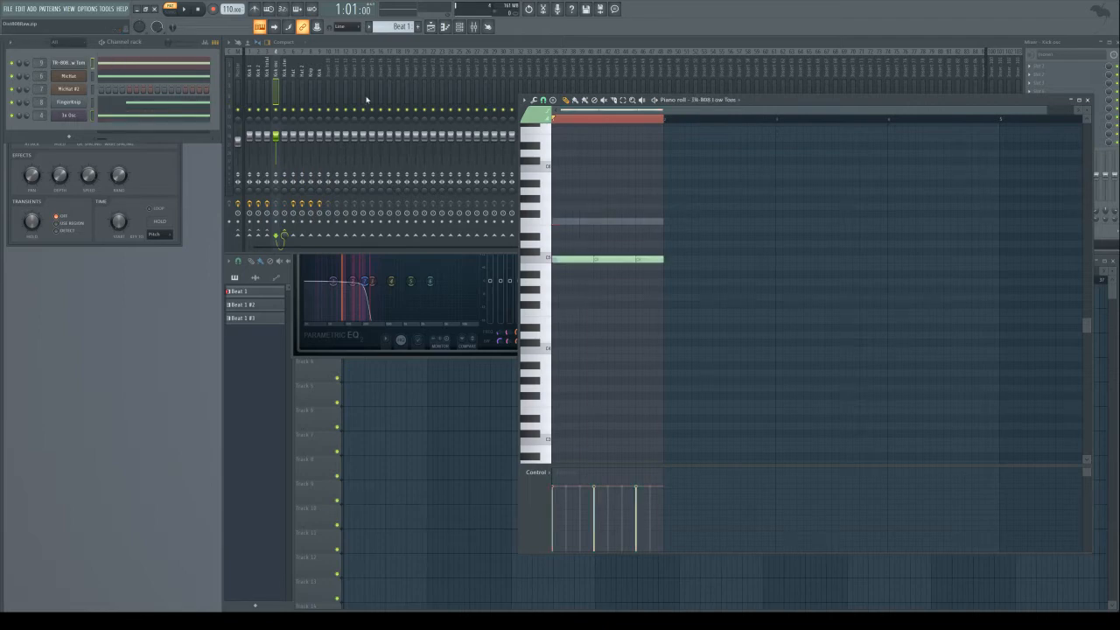
{"action": "left_click", "coordinate": [115, 115]}
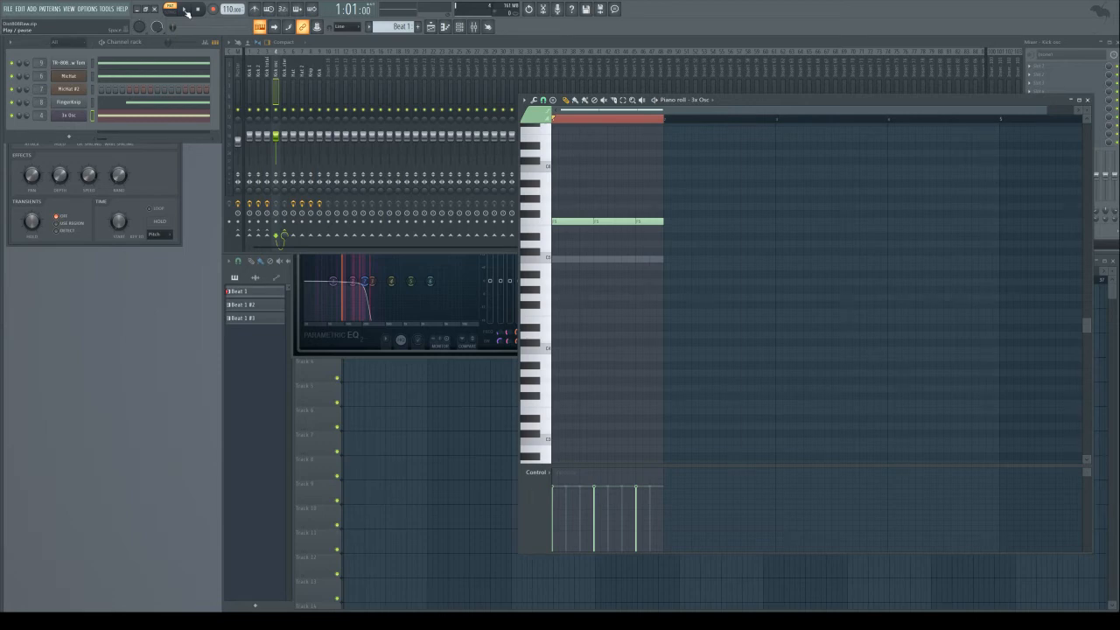
{"action": "left_click", "coordinate": [185, 12]}
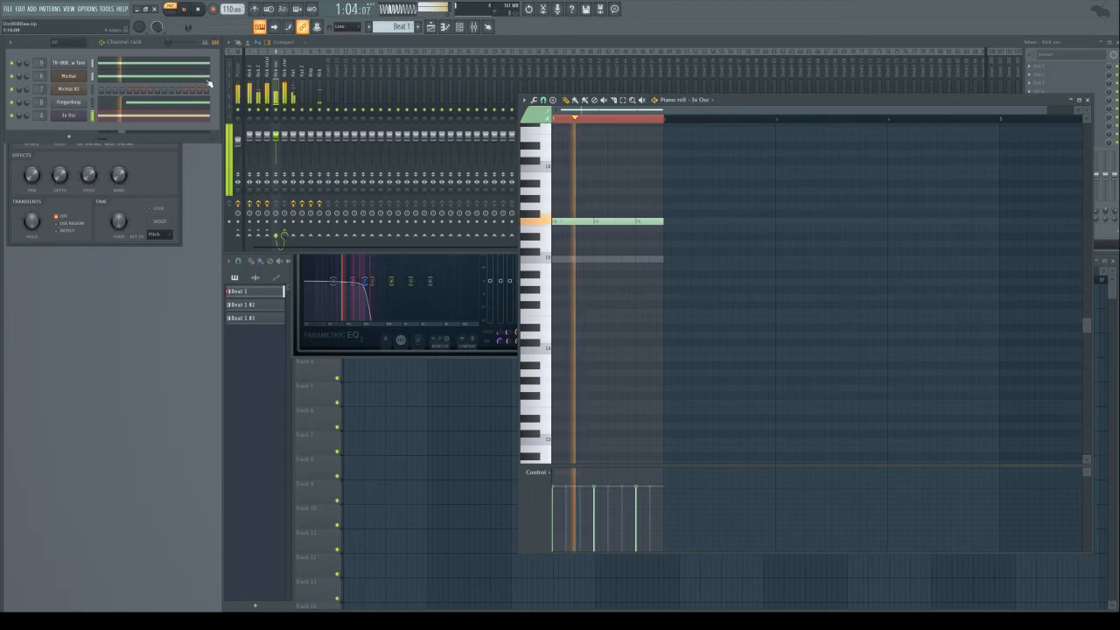
{"action": "left_click", "coordinate": [200, 11]}
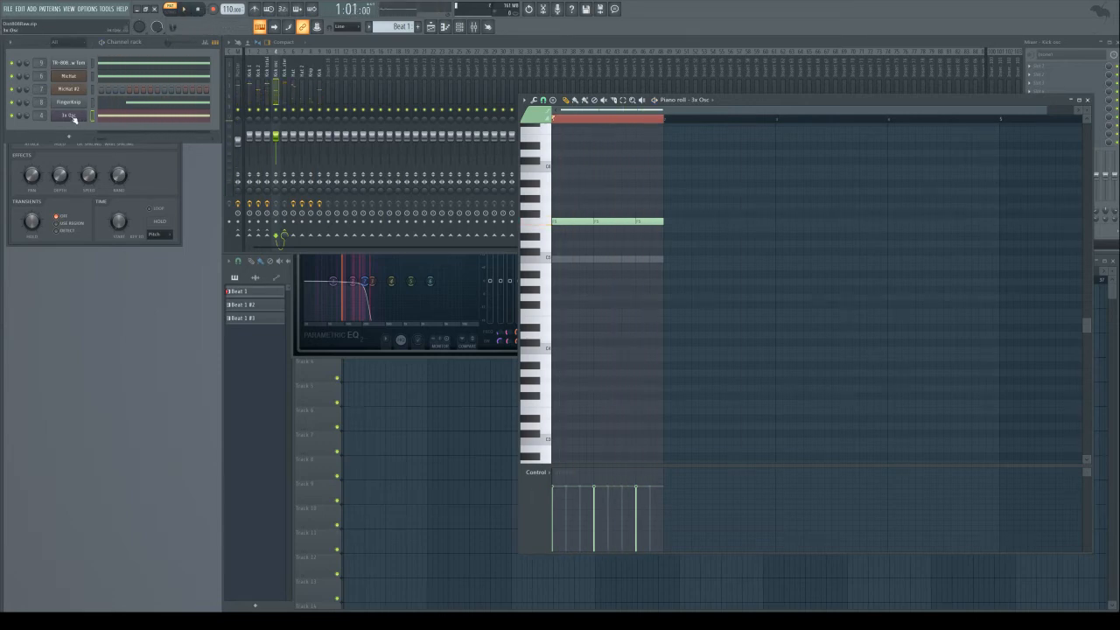
Step: Adjust oscillator 3's level and oscillator 1's waveform in the 3x Osc
{"action": "left_click", "coordinate": [73, 119]}
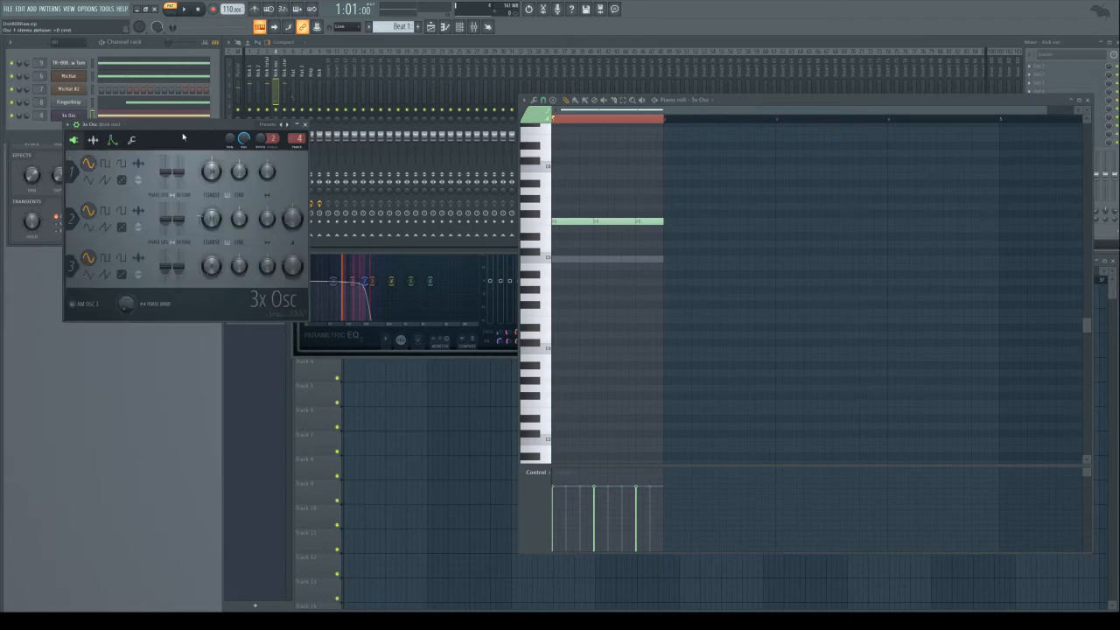
{"action": "left_click_drag", "start_coordinate": [297, 264], "coordinate": [297, 280]}
{"action": "left_click", "coordinate": [105, 180]}
Step: Set the 3x Osc root note to C8, C7 and finally C9, auditioning a C5 note after each change
{"action": "left_click", "coordinate": [113, 140]}
{"action": "left_click_drag", "start_coordinate": [181, 315], "coordinate": [230, 315]}
{"action": "right_click", "coordinate": [255, 293]}
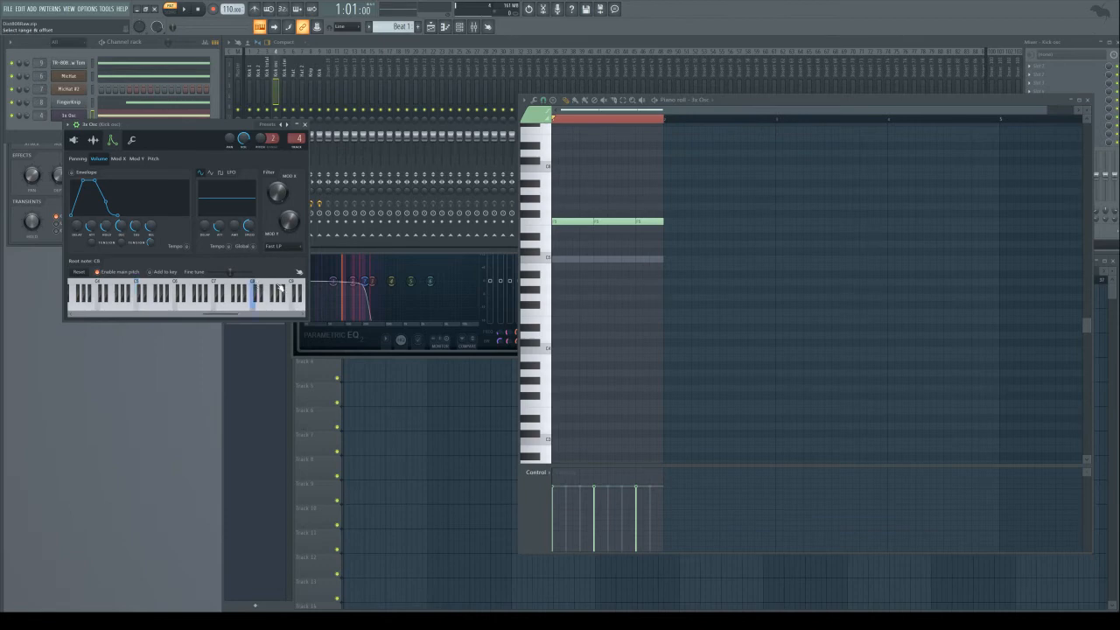
{"action": "key", "text": "z"}
{"action": "key", "text": "z"}
{"action": "key", "text": "z"}
{"action": "right_click", "coordinate": [216, 288]}
{"action": "key", "text": "z"}
{"action": "key", "text": "z"}
{"action": "right_click", "coordinate": [292, 294]}
{"action": "key", "text": "z"}
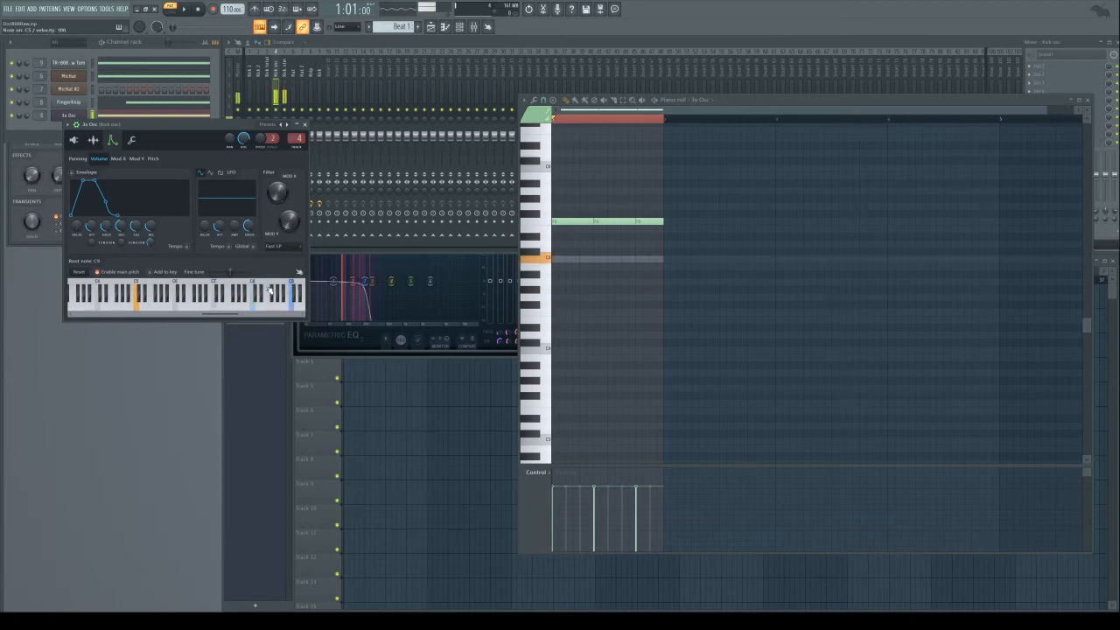
Step: Set the 3x Osc root note to C8 and enable its volume envelope with no attack, hold or sustain
{"action": "right_click", "coordinate": [253, 289]}
{"action": "key", "text": "z"}
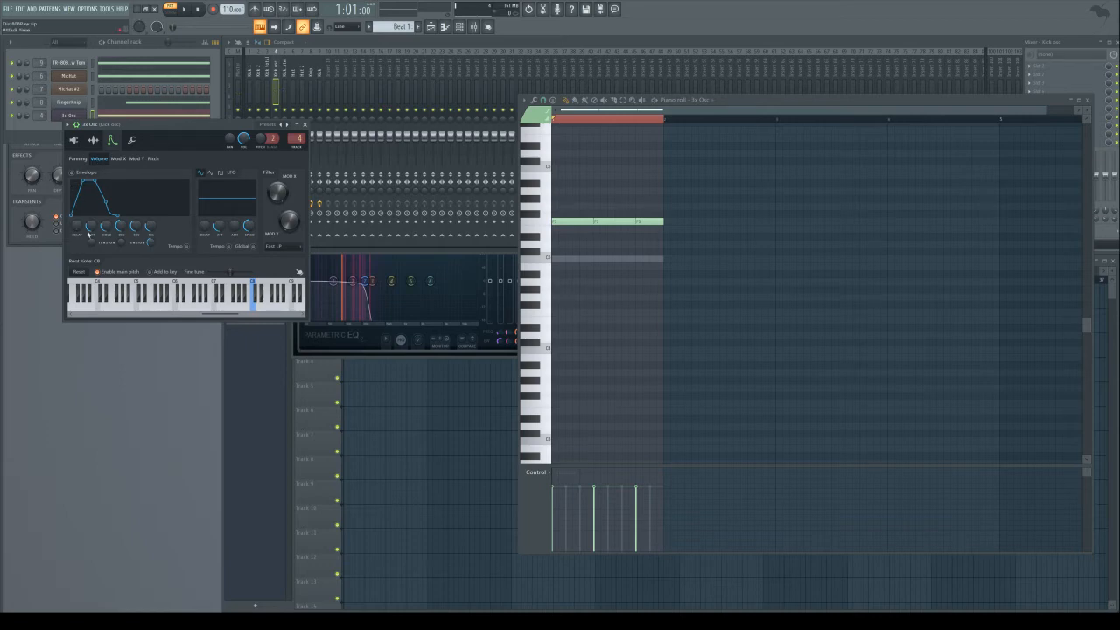
{"action": "scroll", "coordinate": [90, 227], "scroll_direction": "down", "scroll_amount": 5}
{"action": "scroll", "coordinate": [150, 227], "scroll_direction": "down", "scroll_amount": 5}
{"action": "scroll", "coordinate": [107, 227], "scroll_direction": "down", "scroll_amount": 5}
{"action": "scroll", "coordinate": [136, 227], "scroll_direction": "down", "scroll_amount": 5}
{"action": "key", "text": "z"}
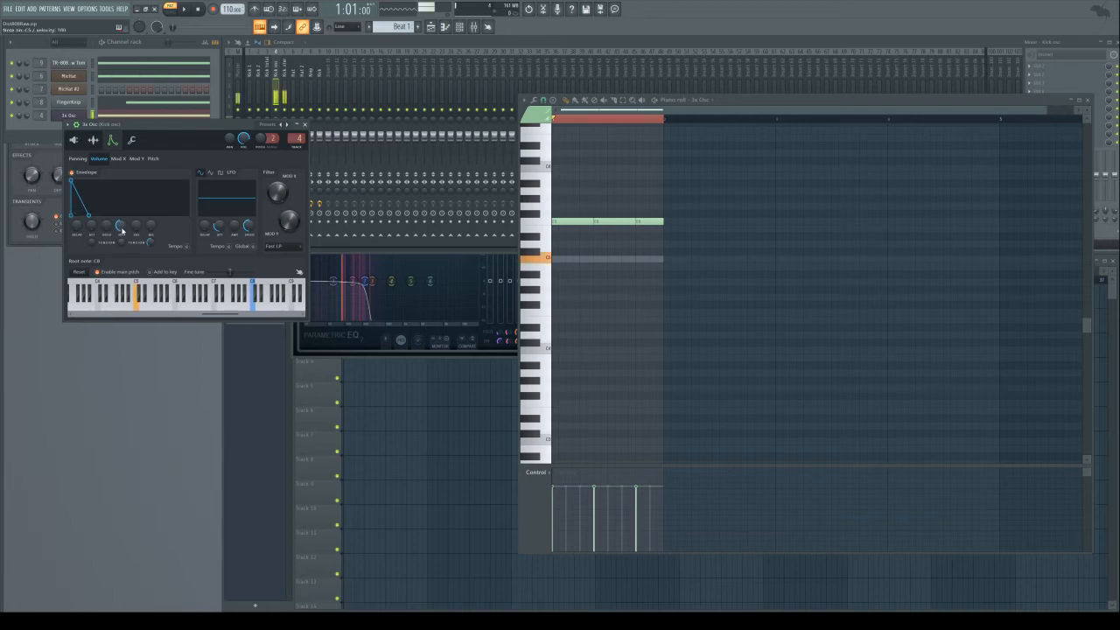
Step: Shorten the decay of the 3x Osc volume envelope to a very brief hit while auditioning the C5 note
{"action": "key", "text": "z"}
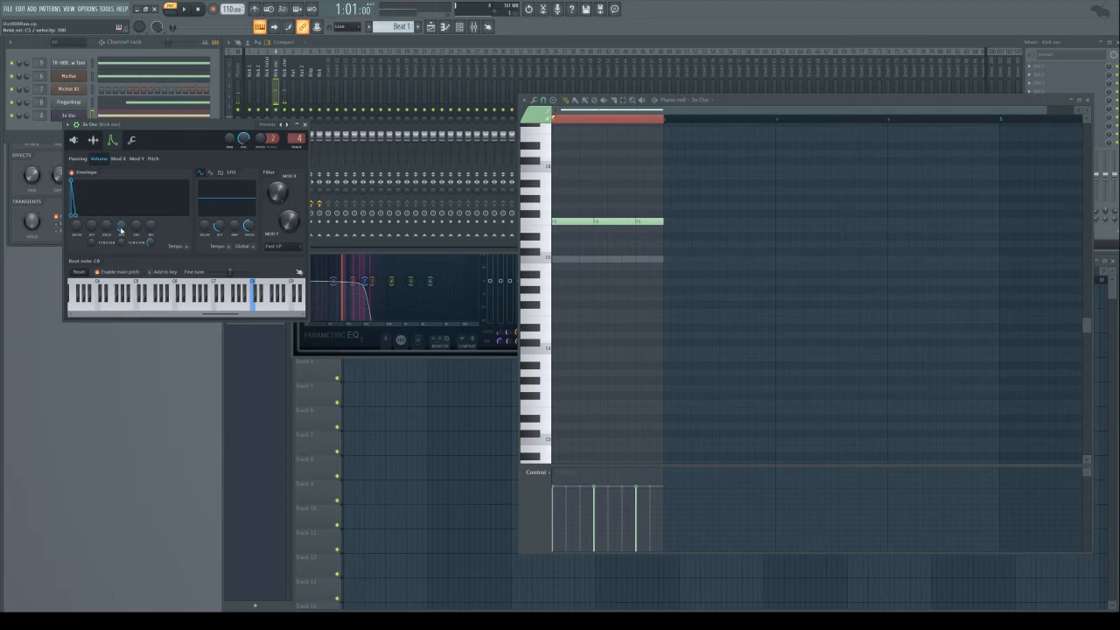
{"action": "key", "text": "z"}
{"action": "key", "text": "z"}
{"action": "key", "text": "z"}
{"action": "key", "text": "z"}
{"action": "key", "text": "z"}
{"action": "key", "text": "z"}
{"action": "key", "text": "z"}
{"action": "key", "text": "z"}
{"action": "key", "text": "z"}
Step: Switch oscillator 1 of the 3x Osc to a sawtooth wave and audition it
{"action": "left_click", "coordinate": [74, 140]}
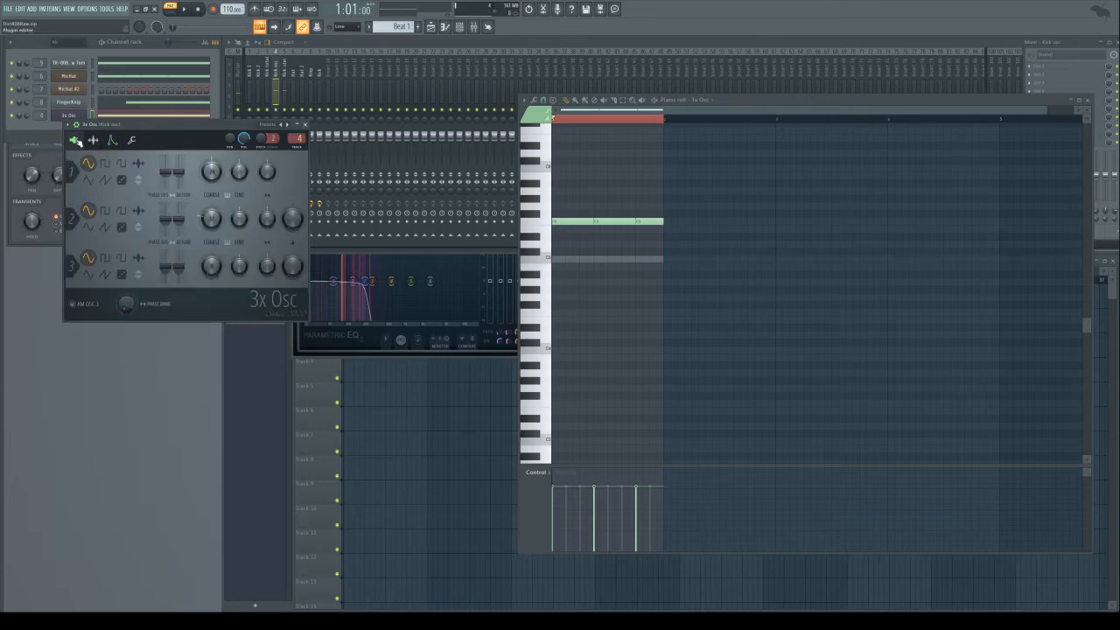
{"action": "left_click", "coordinate": [105, 179]}
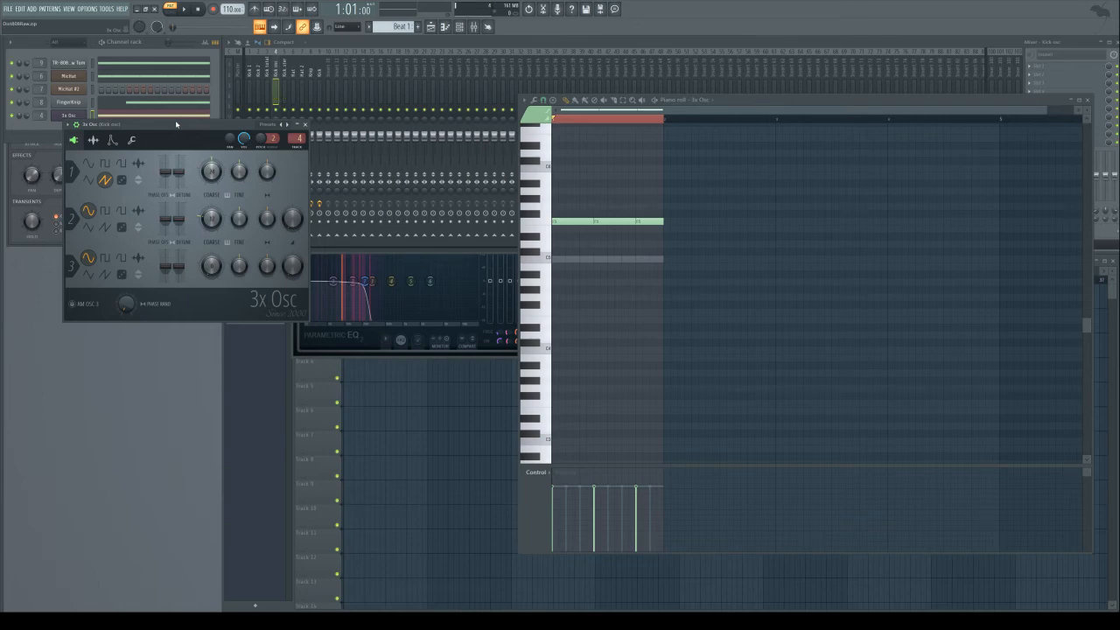
{"action": "key", "text": "z"}
Step: Audition the 3x Osc with root note C9, return it to C8 and slightly raise the volume envelope's sustain
{"action": "left_click", "coordinate": [112, 141]}
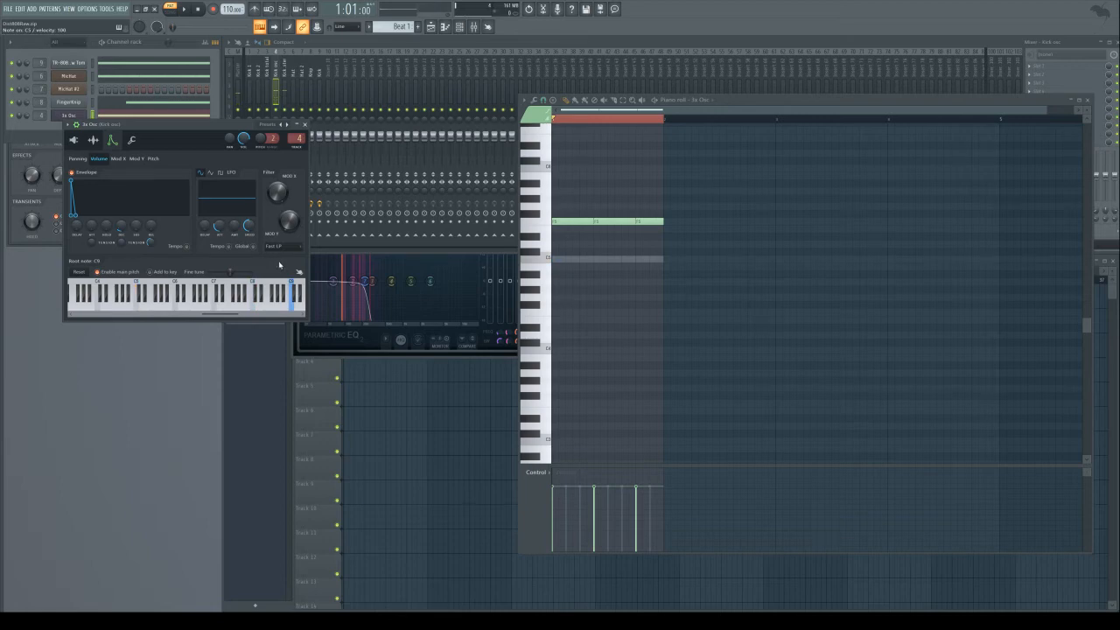
{"action": "key", "text": "w"}
{"action": "key", "text": "e"}
{"action": "key", "text": "r"}
{"action": "key", "text": "t"}
{"action": "left_click", "coordinate": [254, 291]}
{"action": "key", "text": "q"}
{"action": "key", "text": "q"}
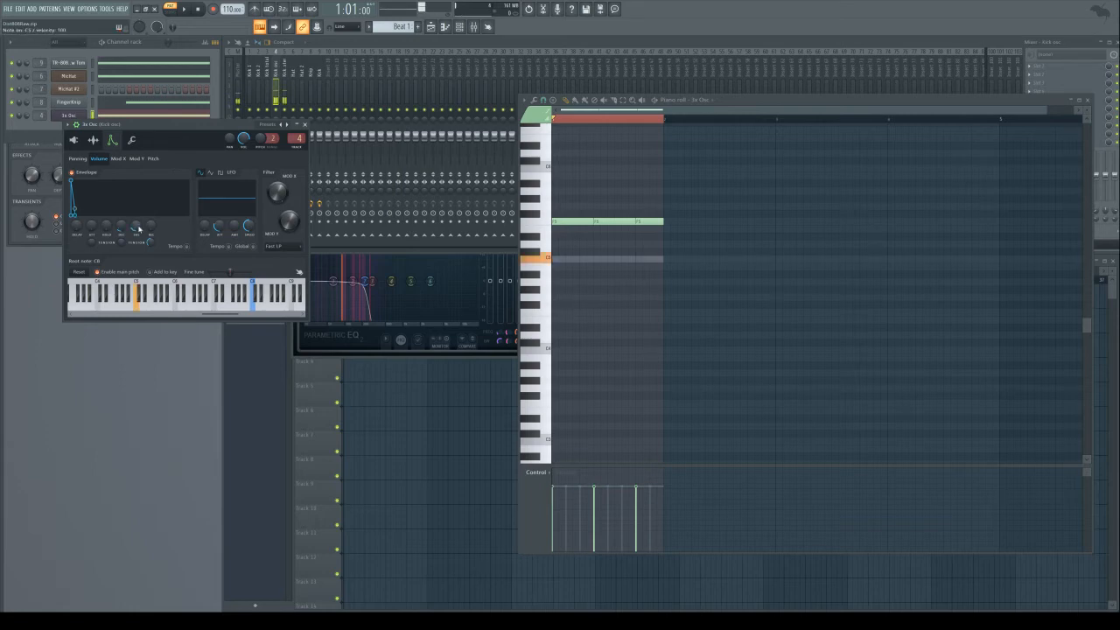
{"action": "key", "text": "q"}
Step: Add Fruity parametric EQ 2 to the Kick osc mixer track and audition oscillator 1's sine wave through it
{"action": "left_click", "coordinate": [972, 84]}
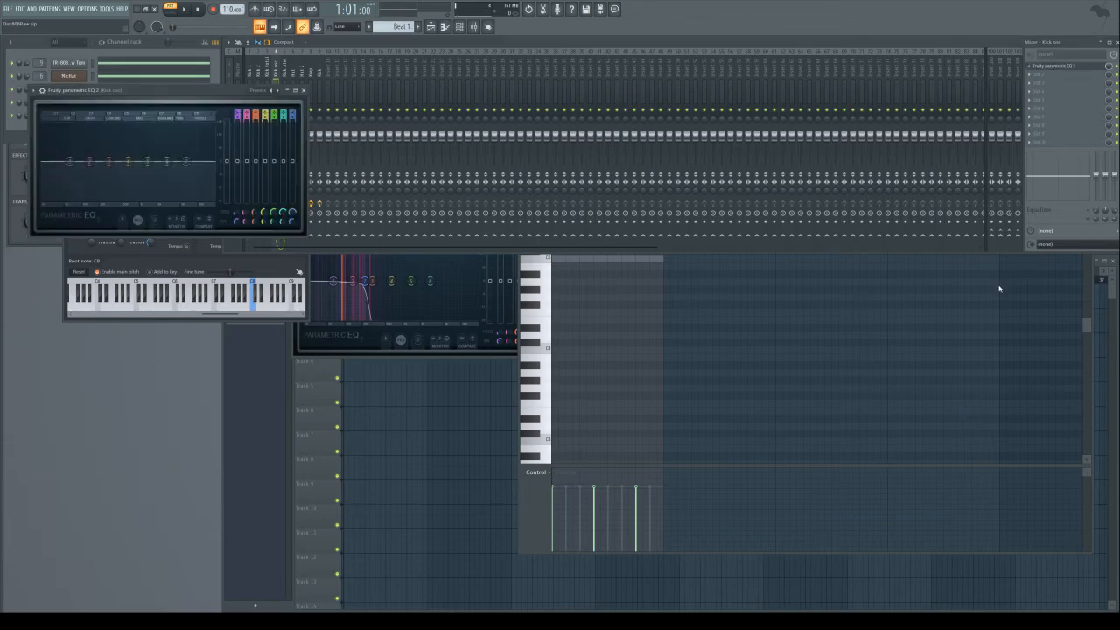
{"action": "left_click_drag", "start_coordinate": [164, 105], "coordinate": [312, 167]}
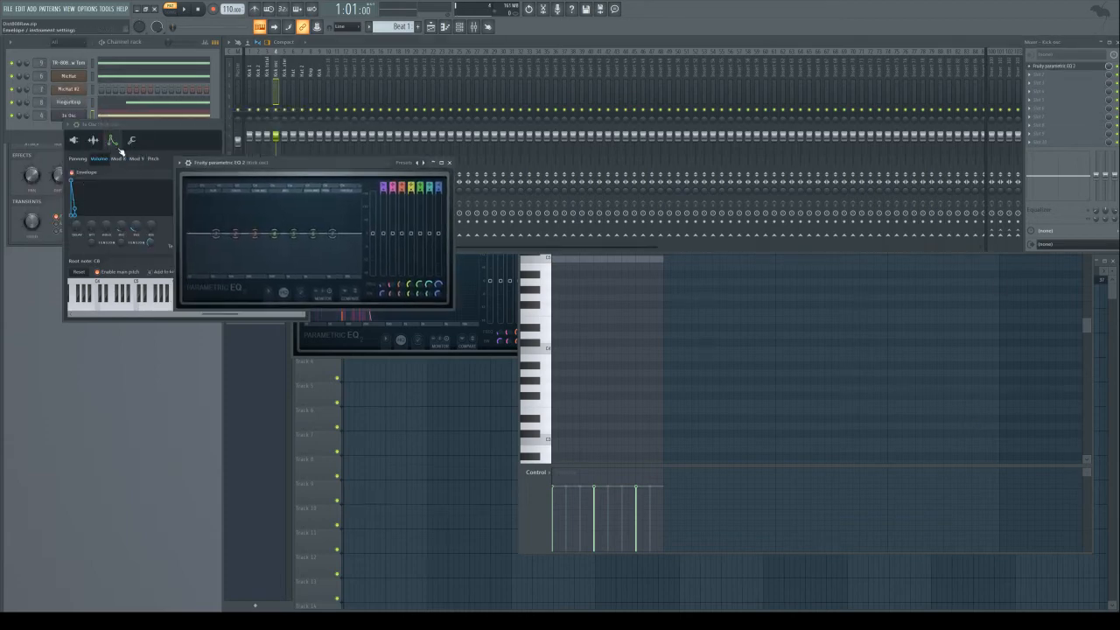
{"action": "left_click", "coordinate": [74, 141]}
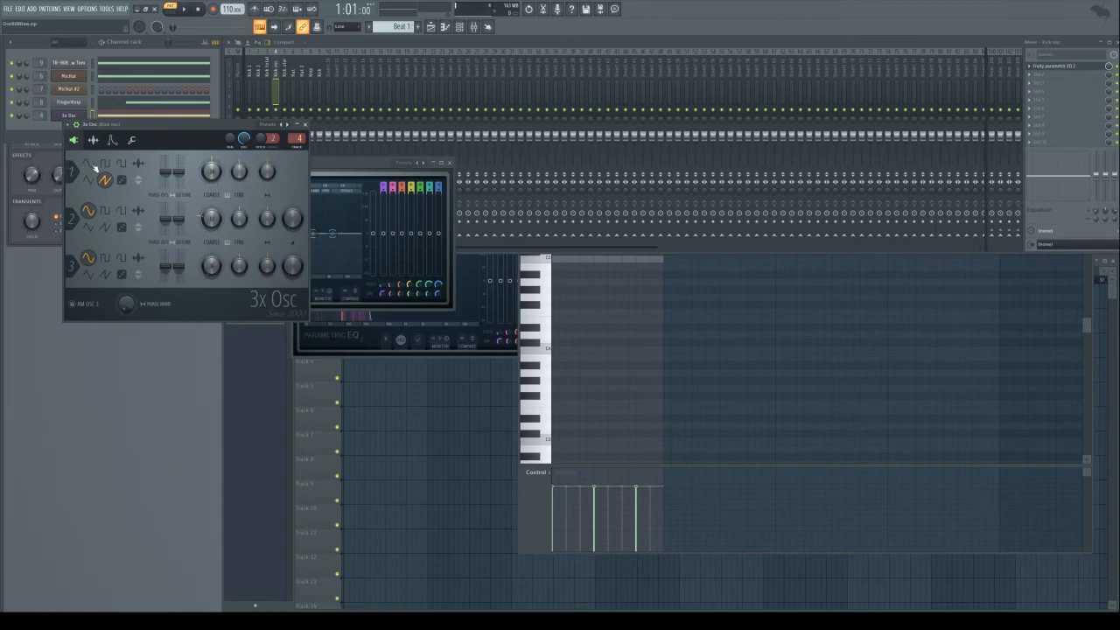
{"action": "left_click", "coordinate": [90, 164]}
{"action": "left_click_drag", "start_coordinate": [333, 165], "coordinate": [537, 89]}
{"action": "key", "text": "q"}
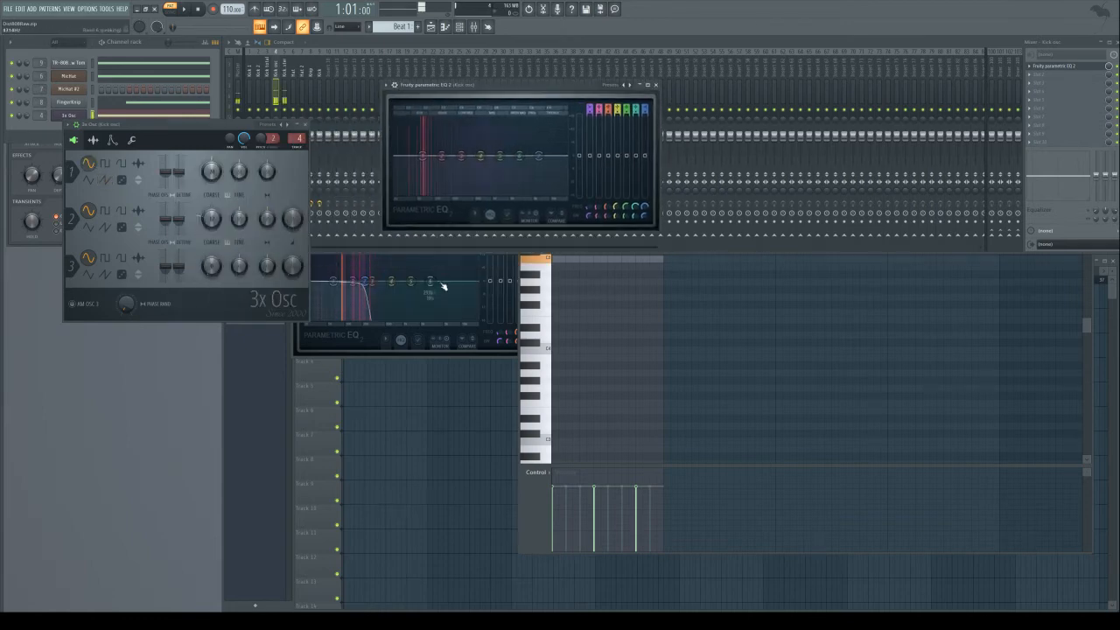
{"action": "key", "text": "q"}
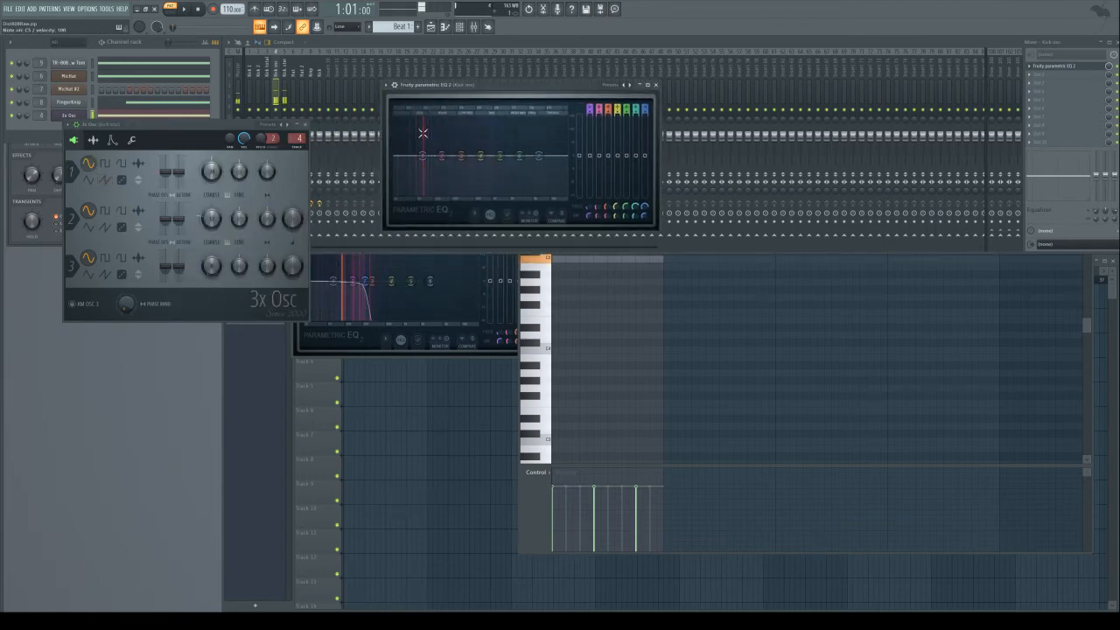
Step: Set oscillator 1 back to a sawtooth wave and audition the C5 note against the Kick osc EQ spectrum
{"action": "left_click", "coordinate": [106, 180]}
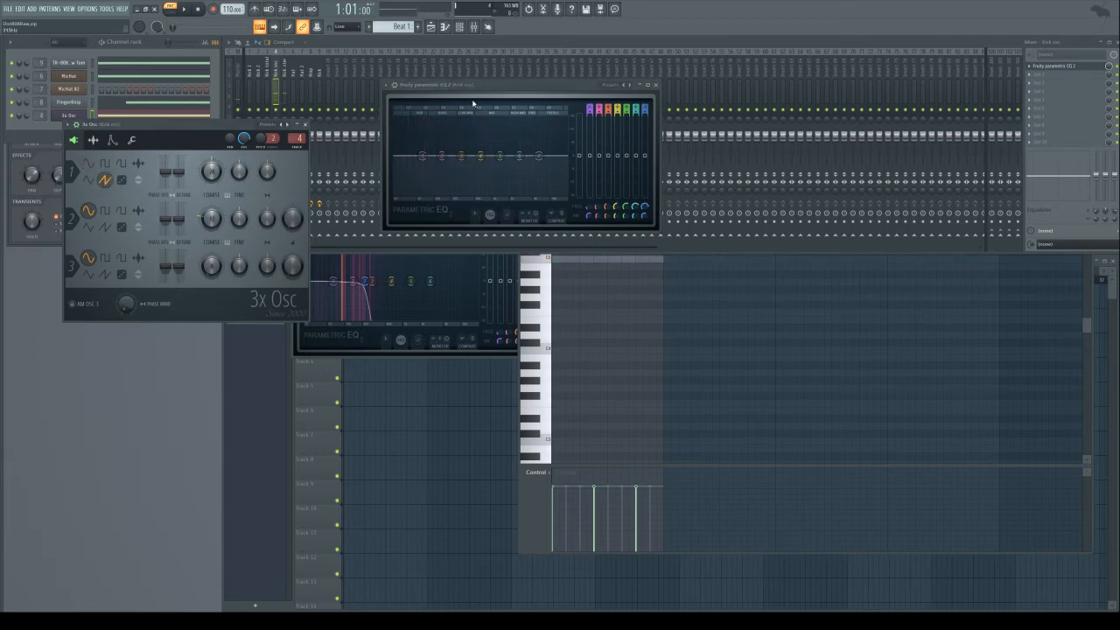
{"action": "key", "text": "q"}
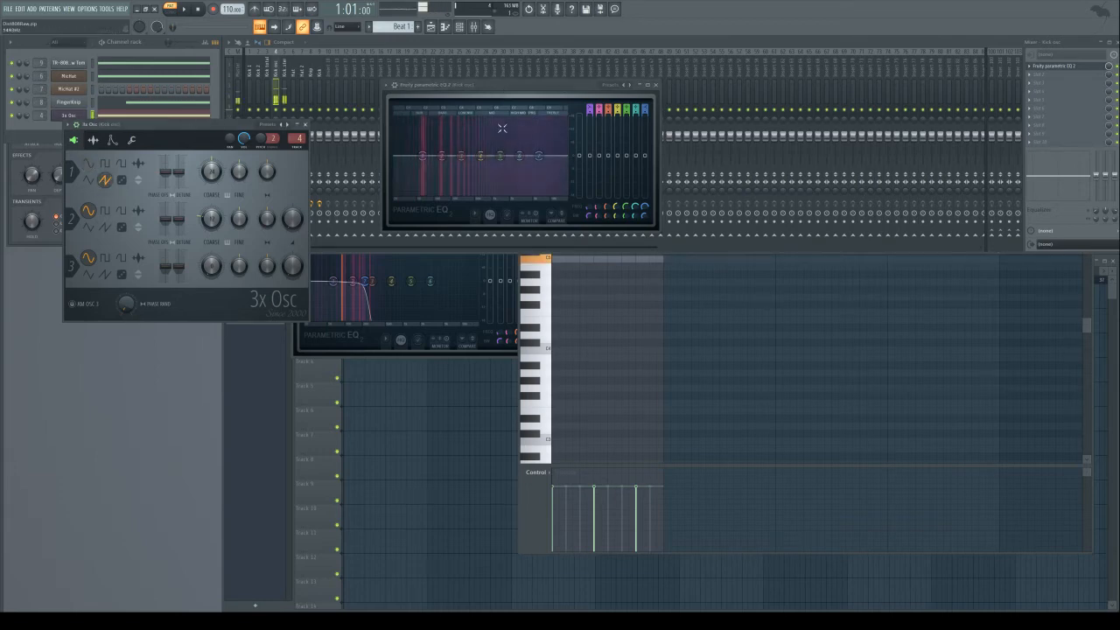
{"action": "key", "text": "q"}
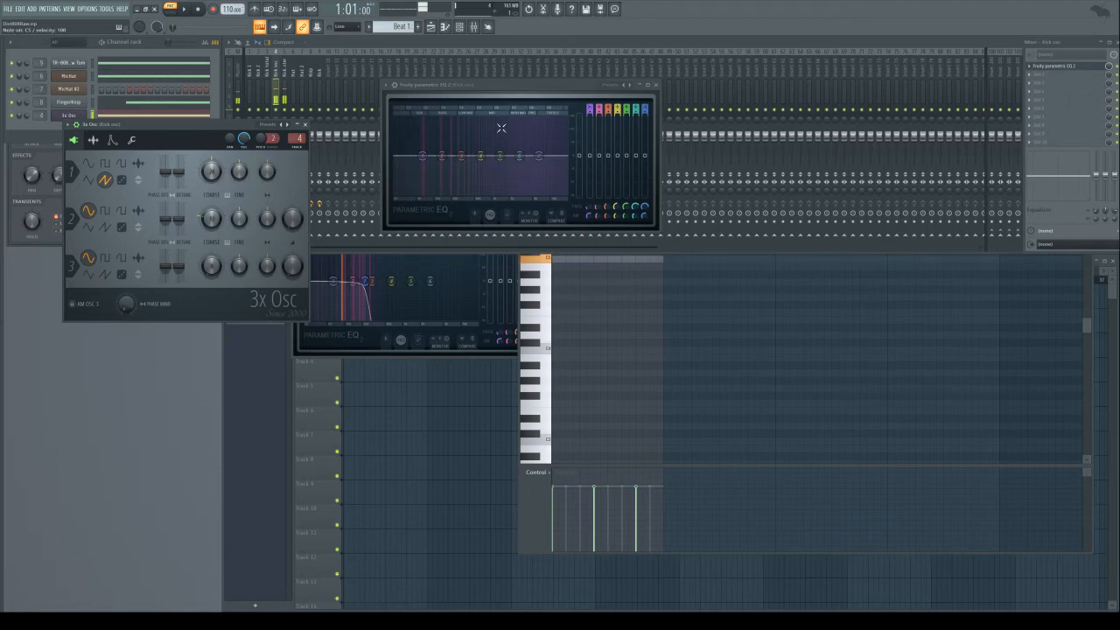
{"action": "key", "text": "q"}
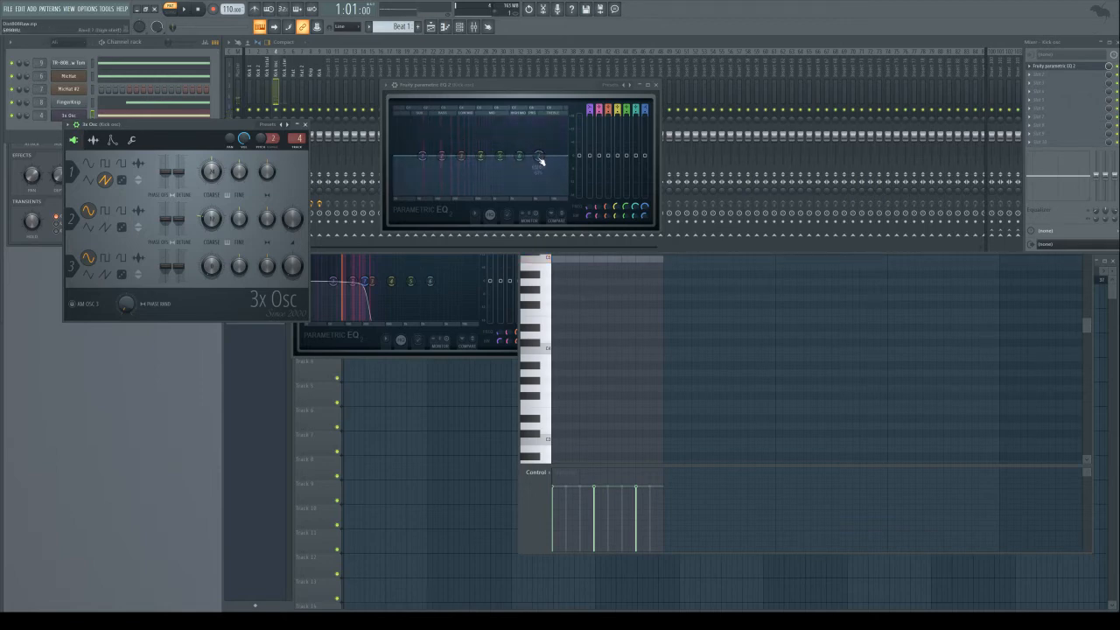
{"action": "key", "text": "q"}
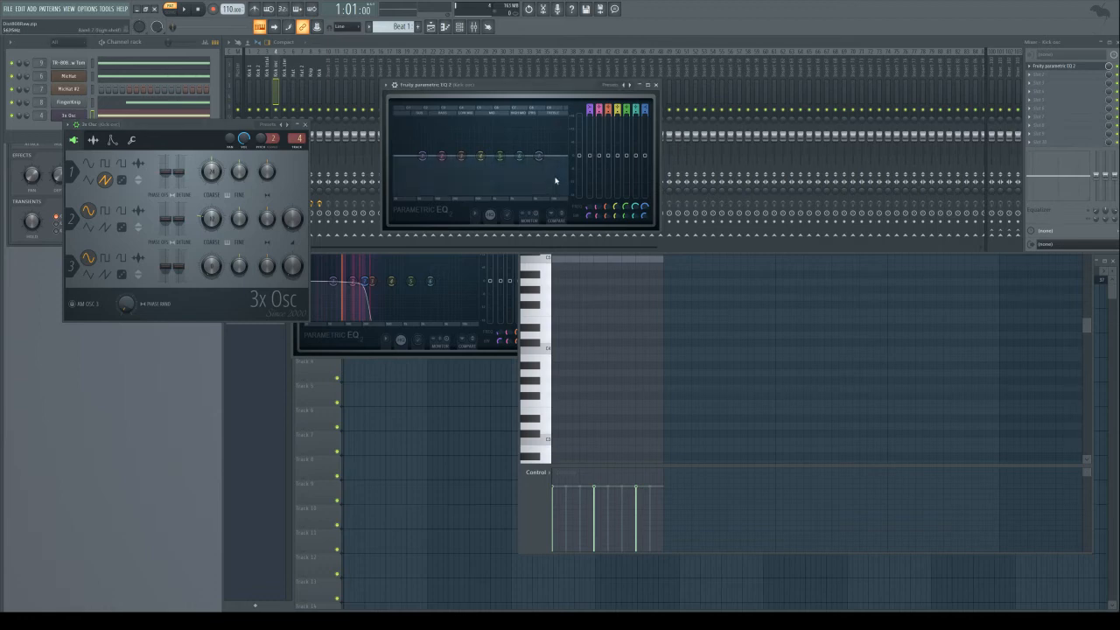
Step: Make the Kick osc EQ's highest band a steep low-pass filter and lower its cutoff into the bass range
{"action": "left_click", "coordinate": [587, 186]}
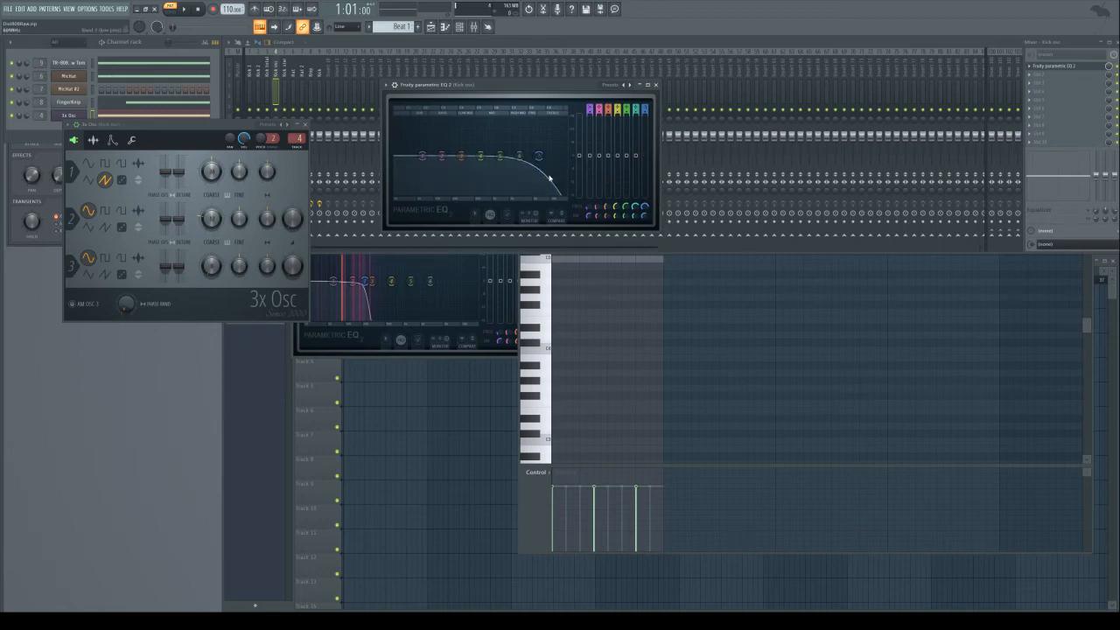
{"action": "left_click", "coordinate": [573, 187]}
{"action": "key", "text": "space"}
{"action": "left_click_drag", "start_coordinate": [539, 156], "coordinate": [446, 156]}
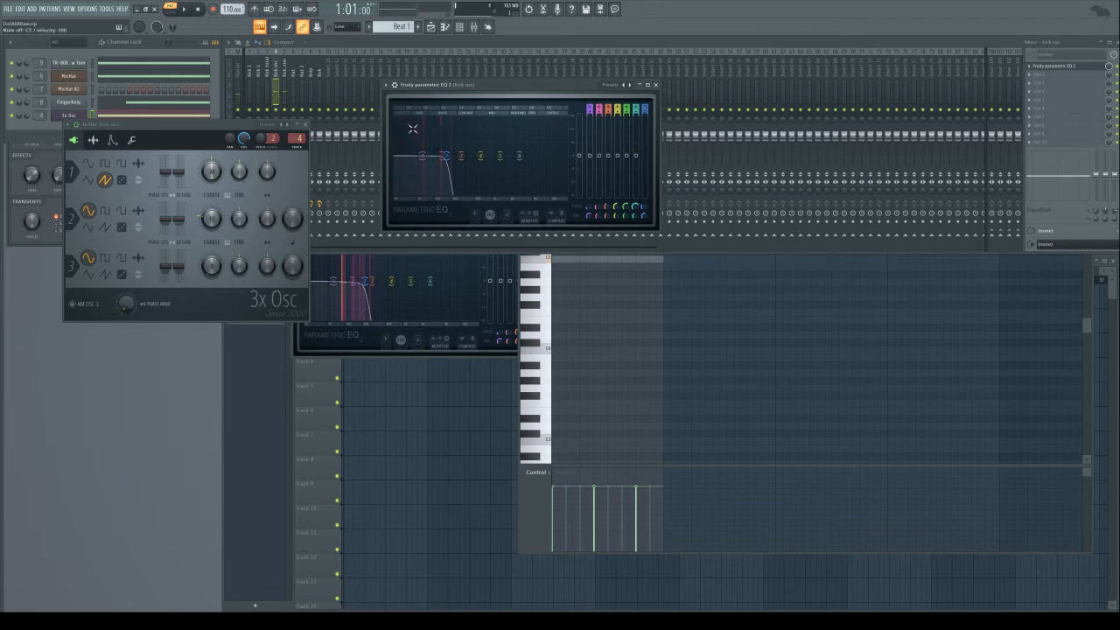
Step: Add a second Fruity parametric EQ 2 to Kick total with a steep high-pass on its lowest band and raise the cutoff
{"action": "left_click", "coordinate": [232, 98]}
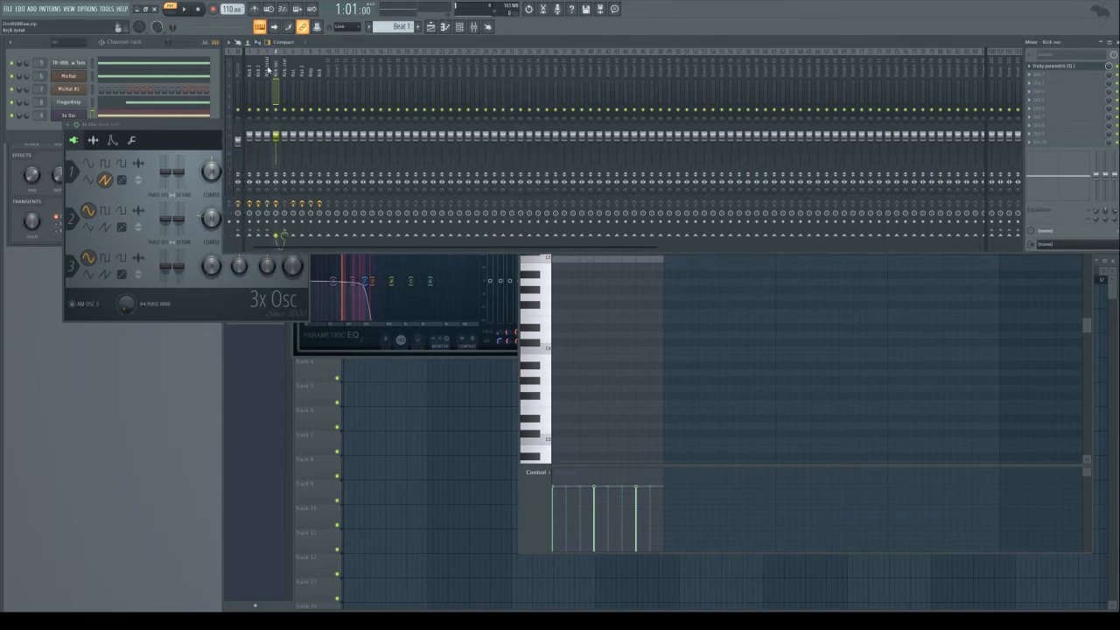
{"action": "left_click", "coordinate": [268, 70]}
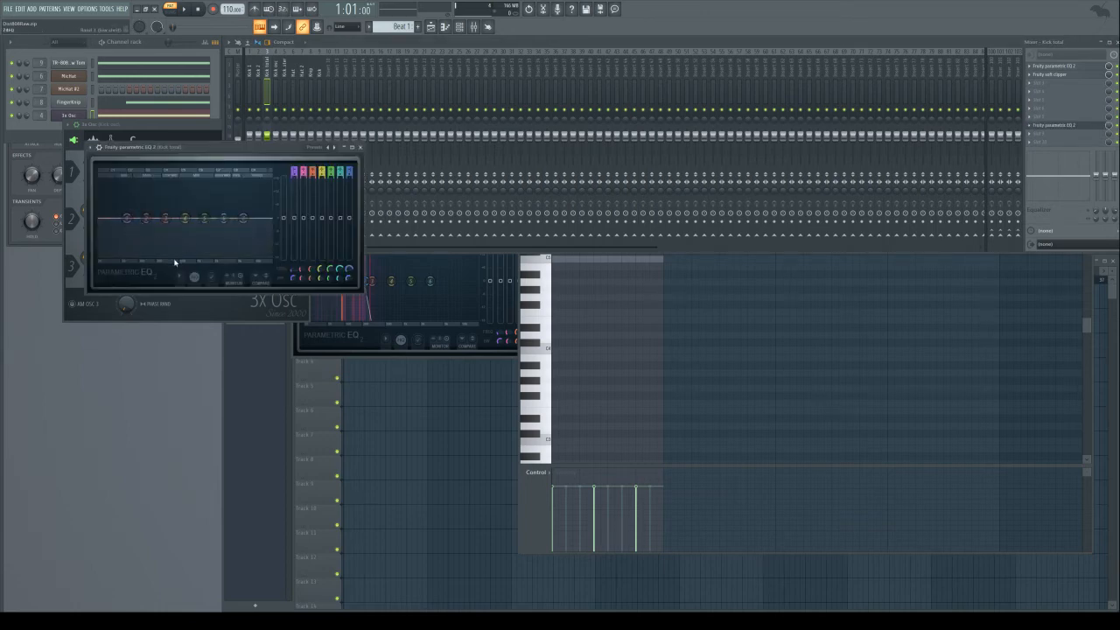
{"action": "left_click", "coordinate": [175, 262]}
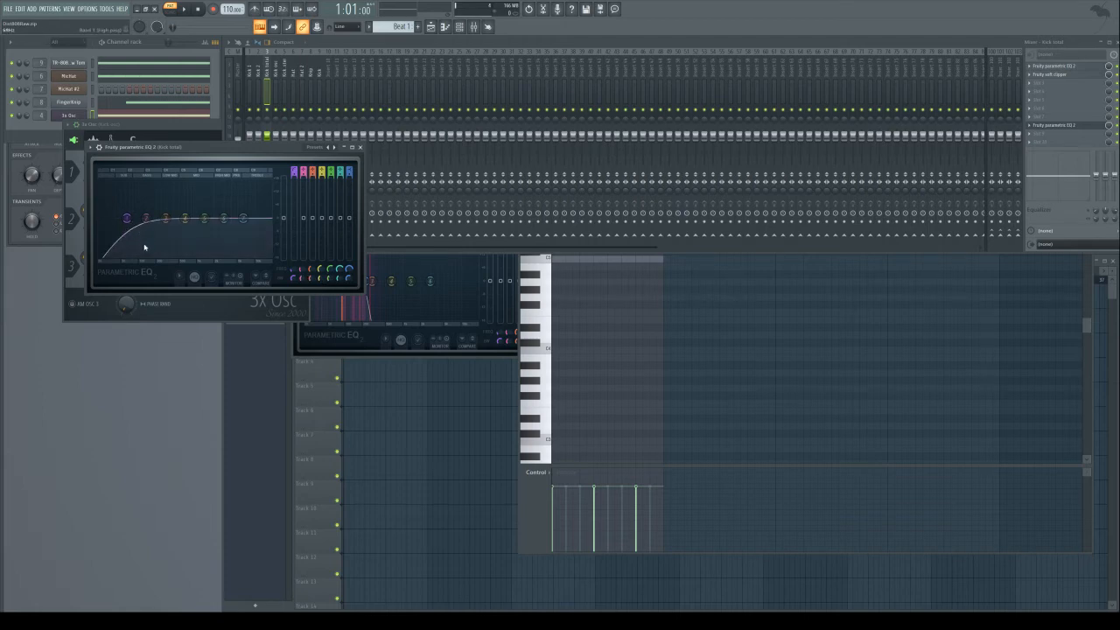
{"action": "scroll", "coordinate": [126, 218], "scroll_direction": "down", "scroll_amount": 3}
{"action": "left_click_drag", "start_coordinate": [127, 218], "coordinate": [143, 219]}
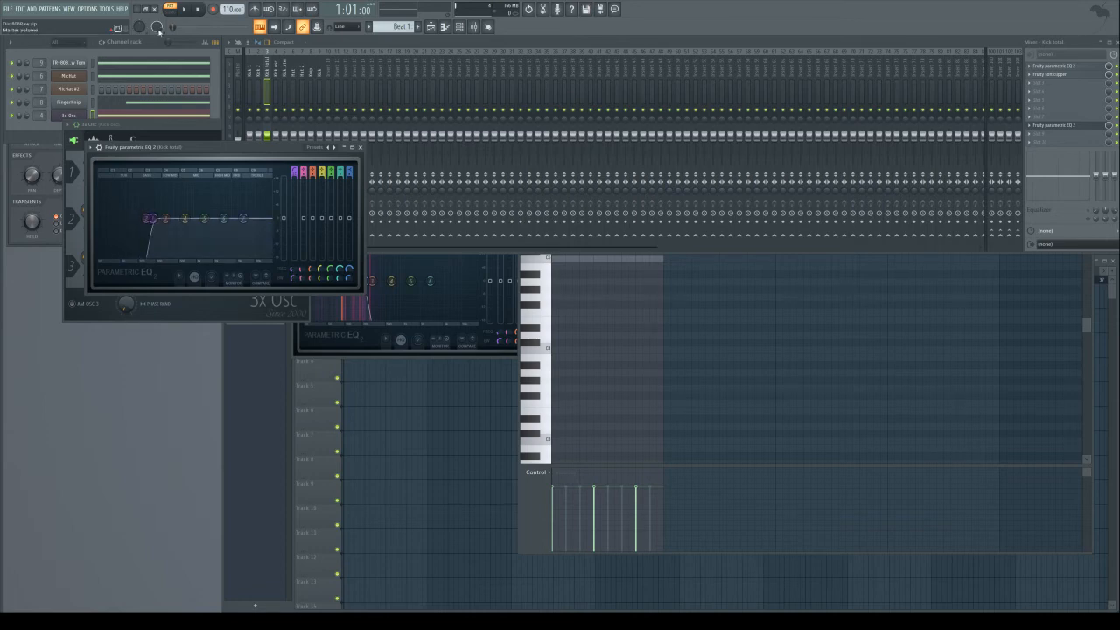
Step: Play Beat 1 and check the Master and Kick osc tracks and the 3x Osc channel's miscellaneous settings
{"action": "left_click", "coordinate": [186, 10]}
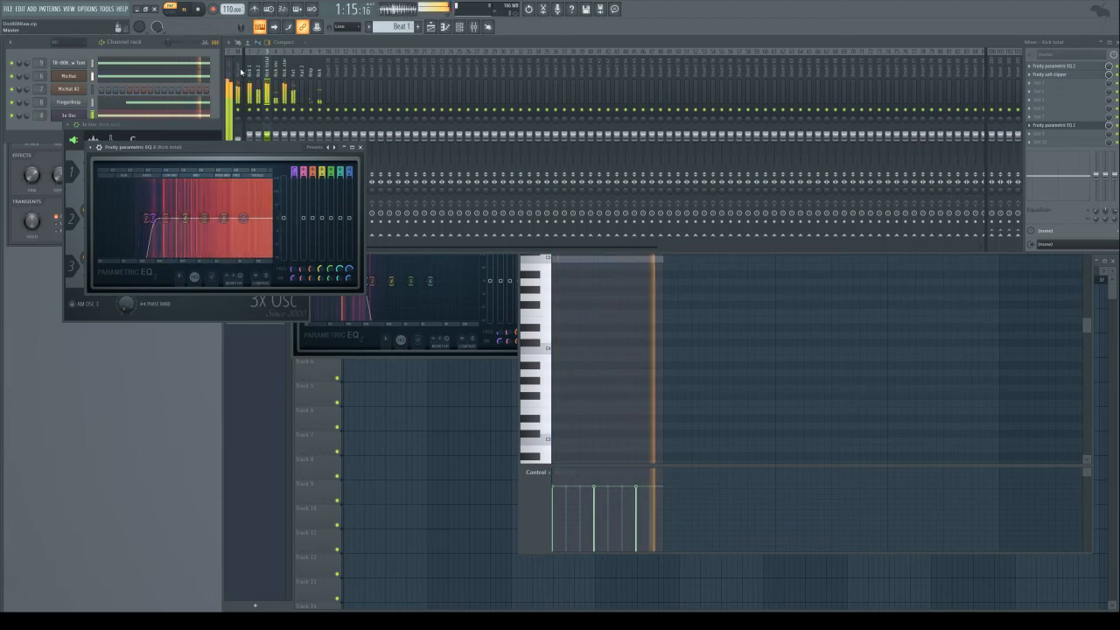
{"action": "left_click", "coordinate": [240, 74]}
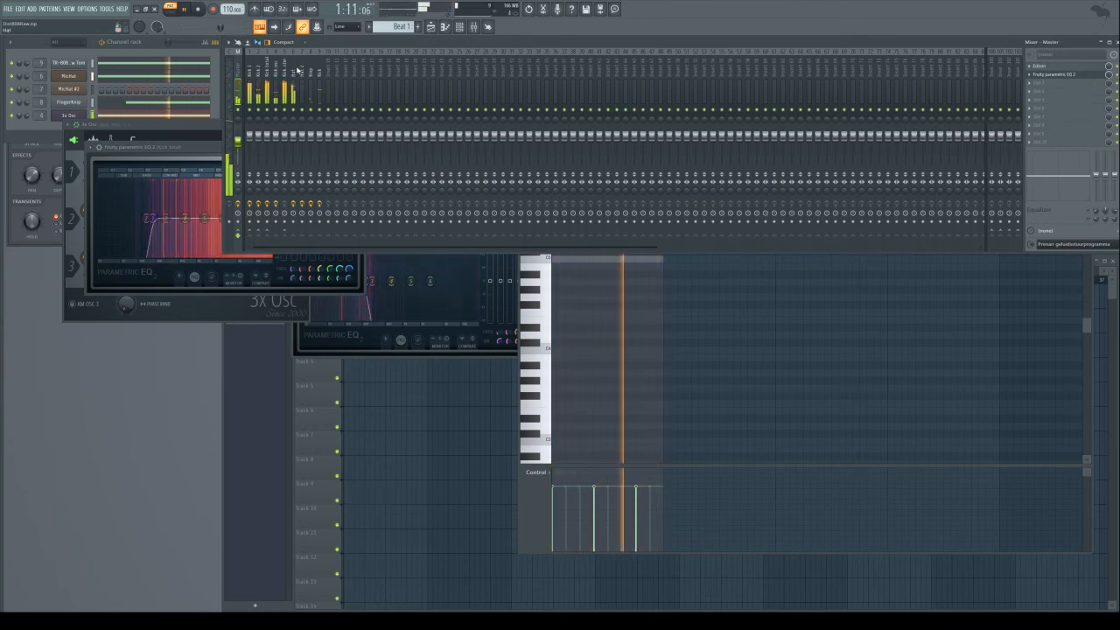
{"action": "left_click", "coordinate": [278, 91]}
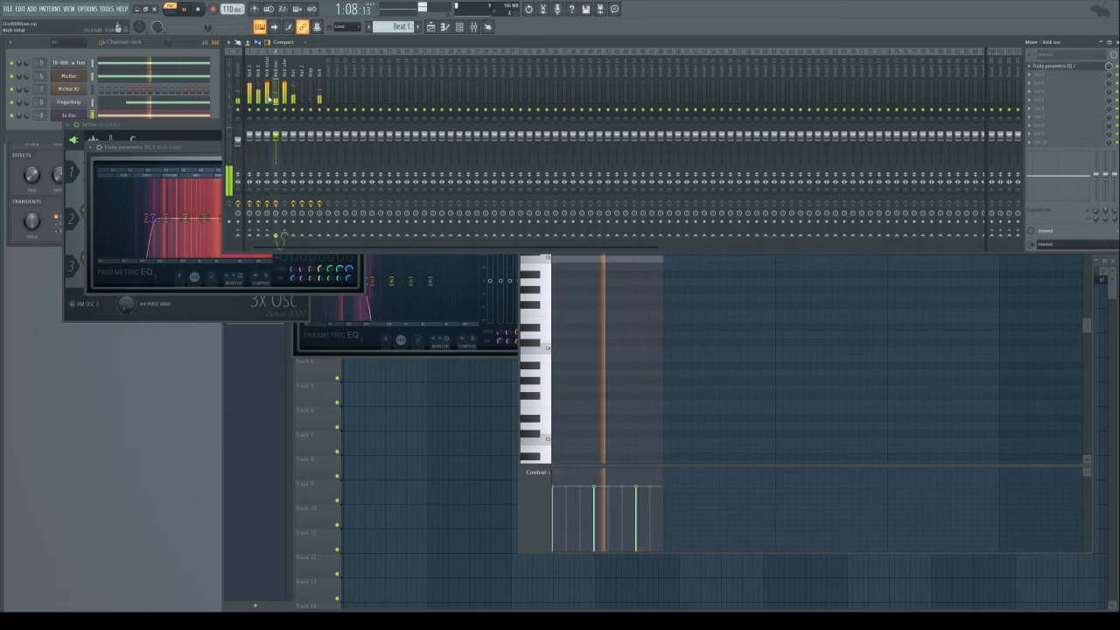
{"action": "left_click", "coordinate": [67, 116]}
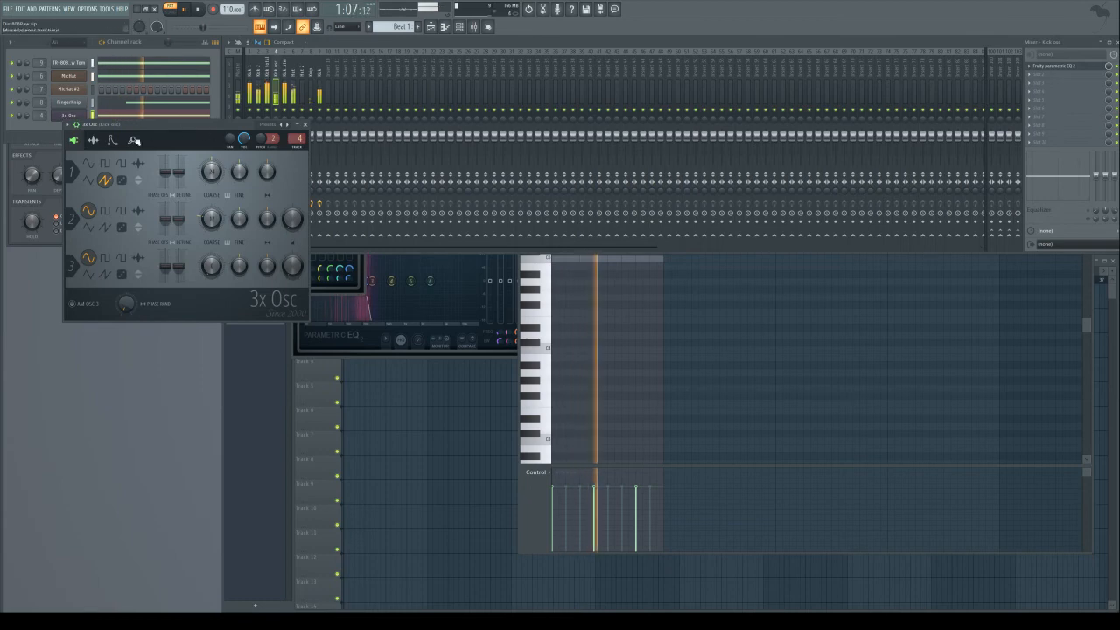
{"action": "left_click", "coordinate": [131, 140]}
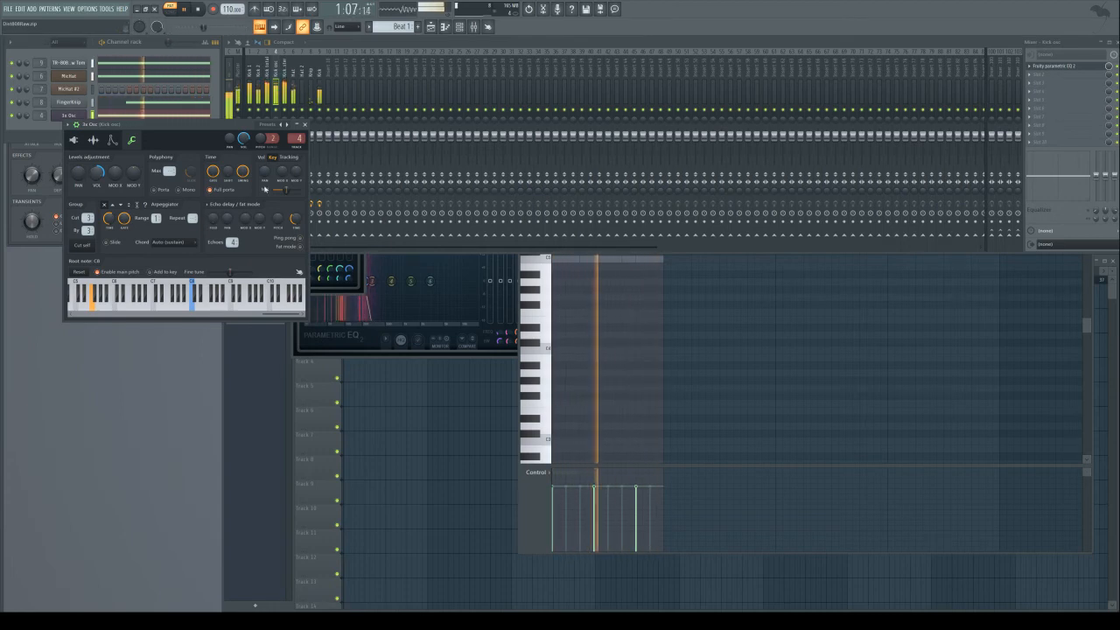
{"action": "left_click", "coordinate": [304, 124]}
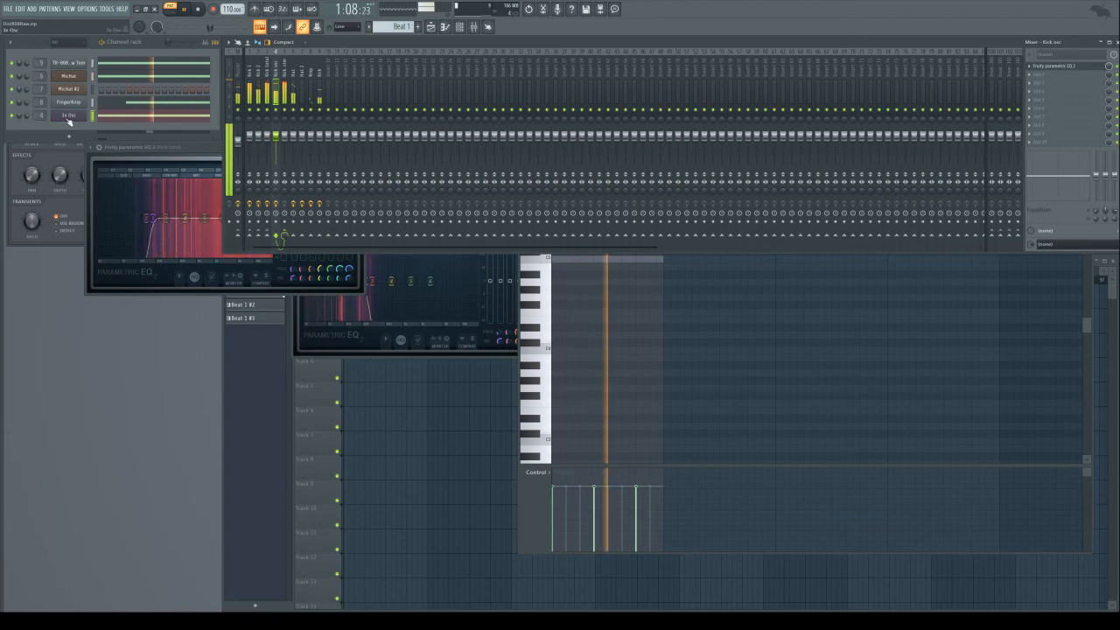
Step: Lengthen the hold time of the 3x Osc volume envelope while Beat 1 plays
{"action": "left_click", "coordinate": [68, 114]}
{"action": "left_click", "coordinate": [73, 140]}
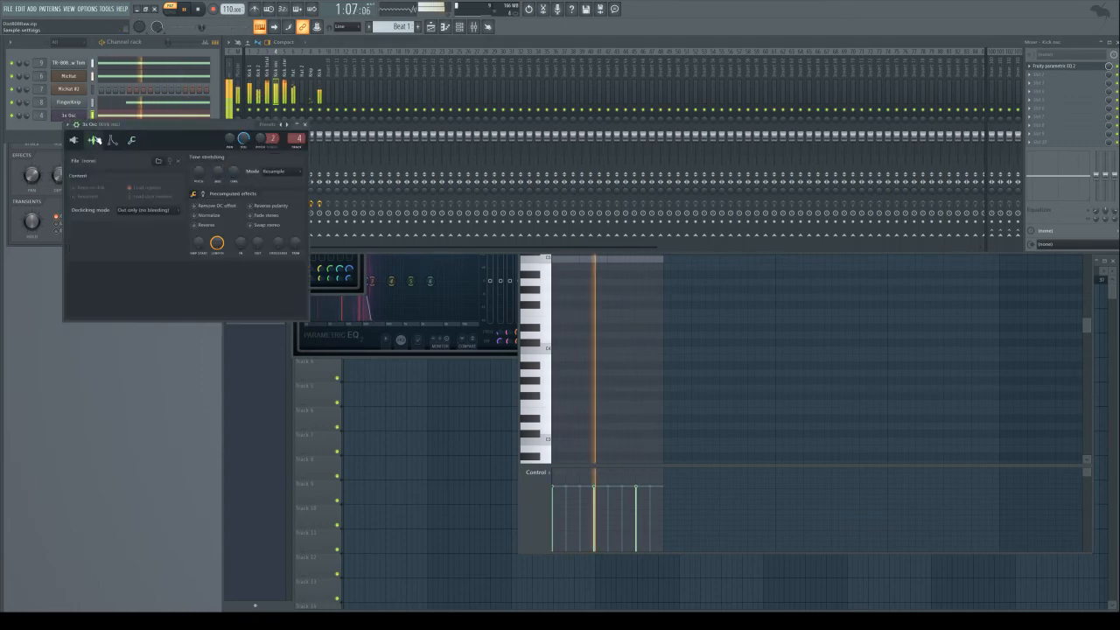
{"action": "left_click", "coordinate": [112, 140]}
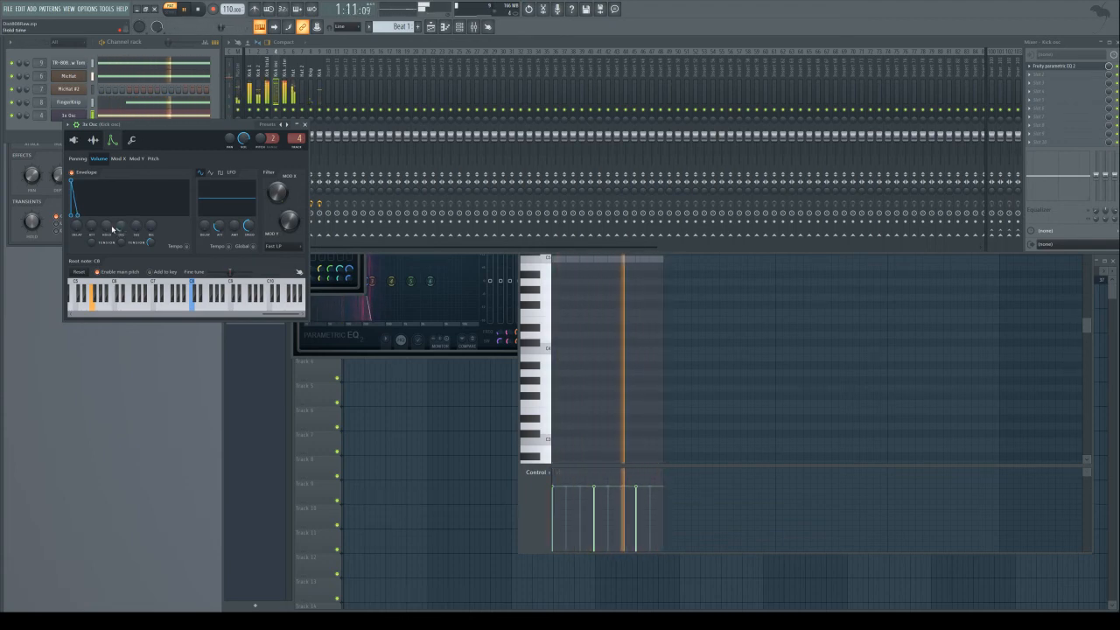
{"action": "left_click_drag", "start_coordinate": [106, 224], "coordinate": [107, 210]}
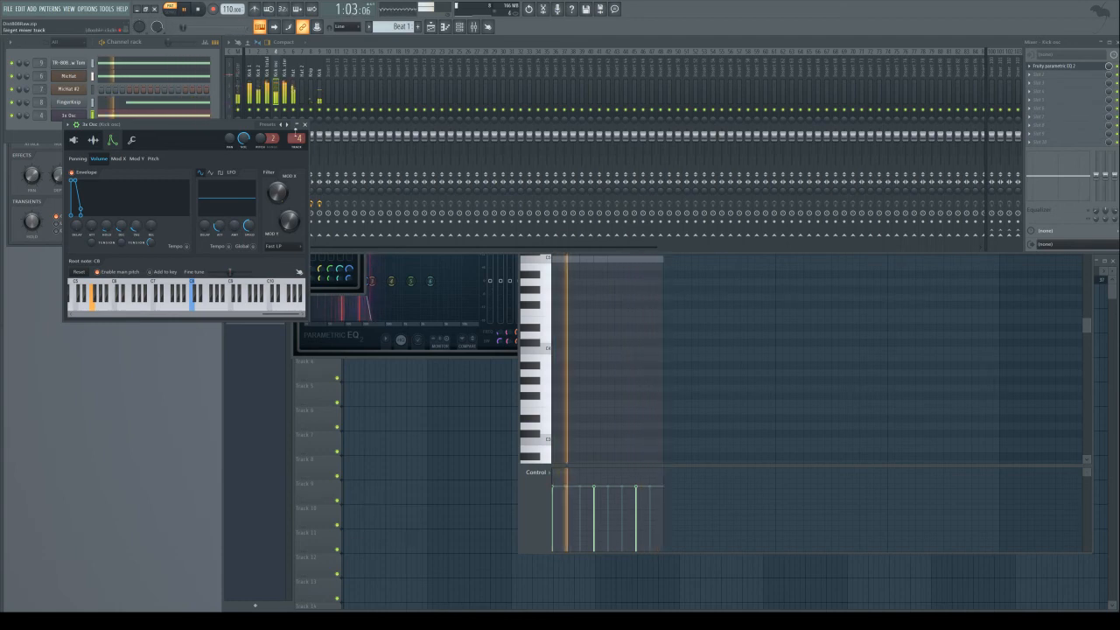
{"action": "left_click", "coordinate": [304, 124]}
Step: Check the Master mixer track, stop playback and select the Kick total track
{"action": "left_click", "coordinate": [237, 72]}
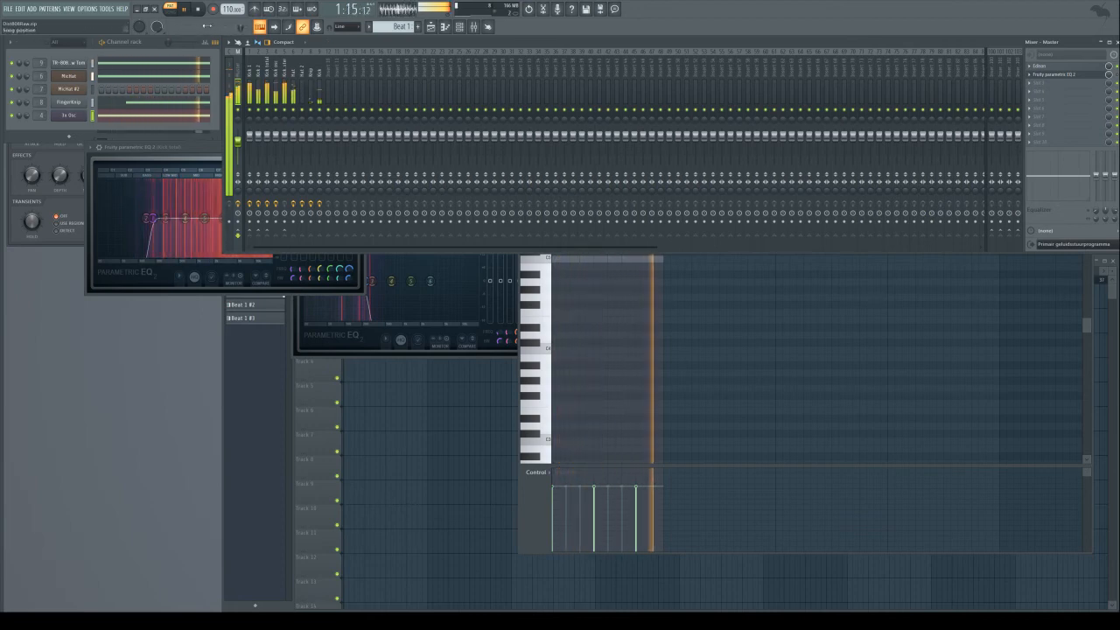
{"action": "key", "text": "space"}
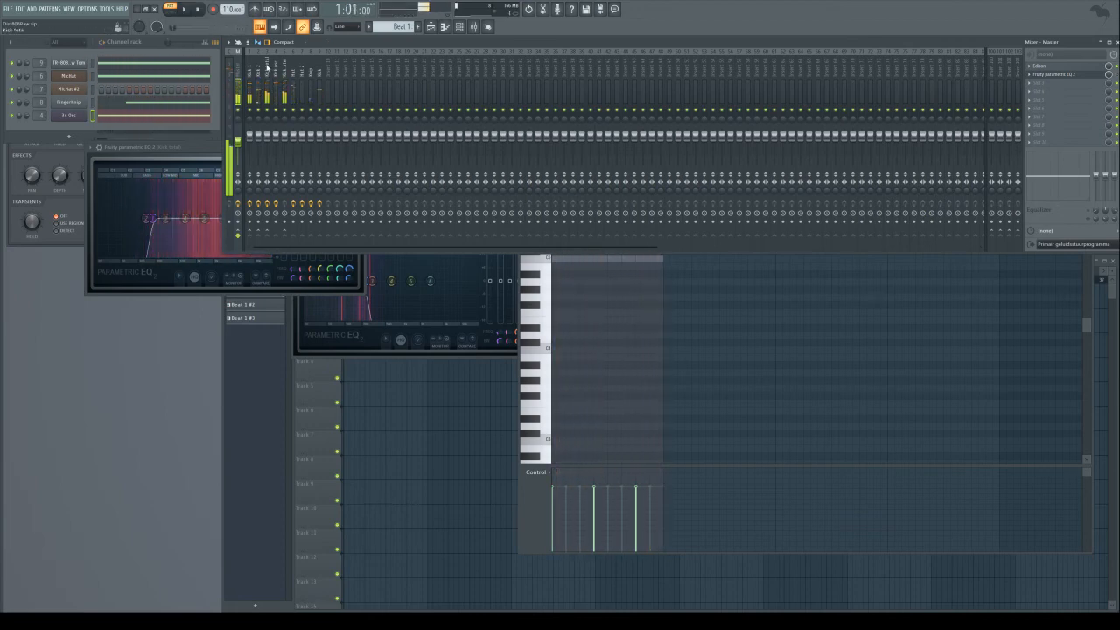
{"action": "left_click", "coordinate": [266, 69]}
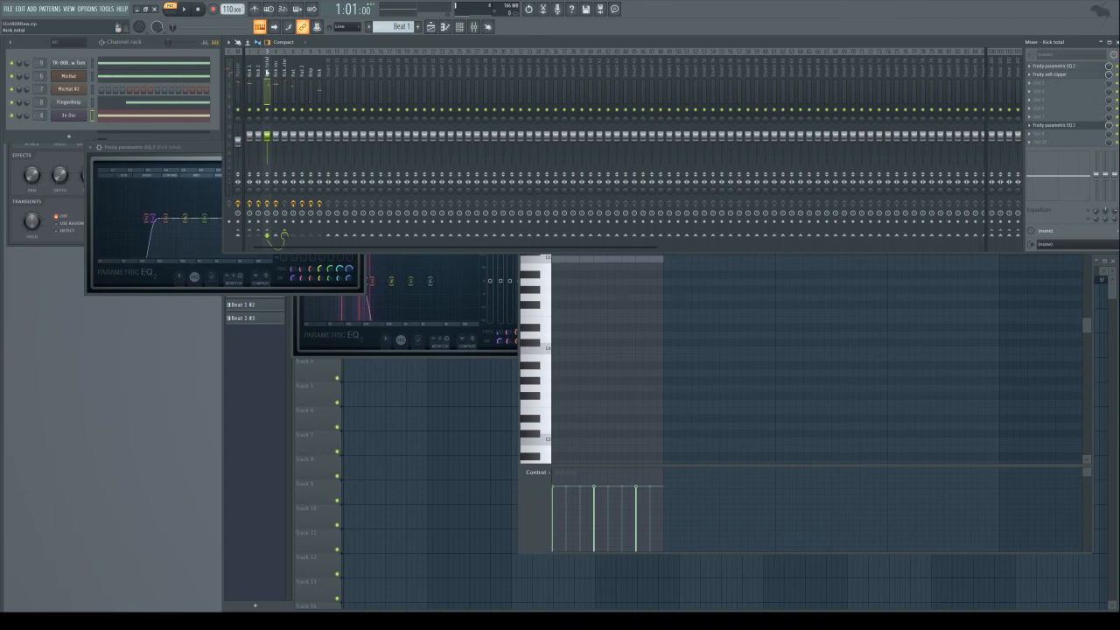
Step: While Beat 1 plays, lower the high-pass cutoff and cut a deep narrow notch with band 2 in Kick total's second parametric EQ
{"action": "left_click", "coordinate": [1064, 127]}
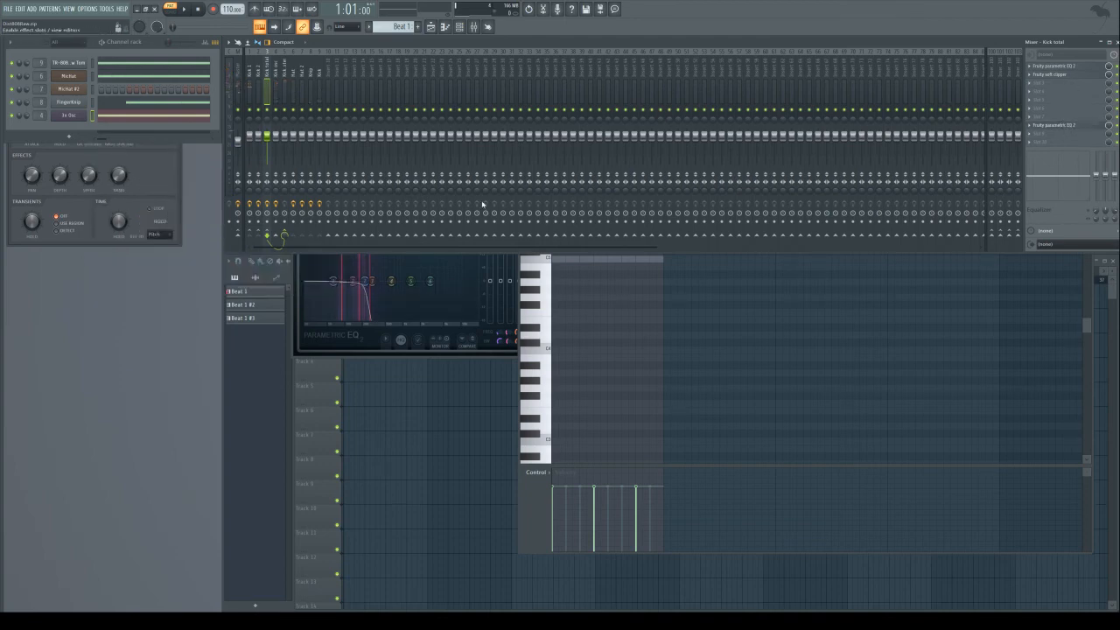
{"action": "left_click", "coordinate": [1067, 128]}
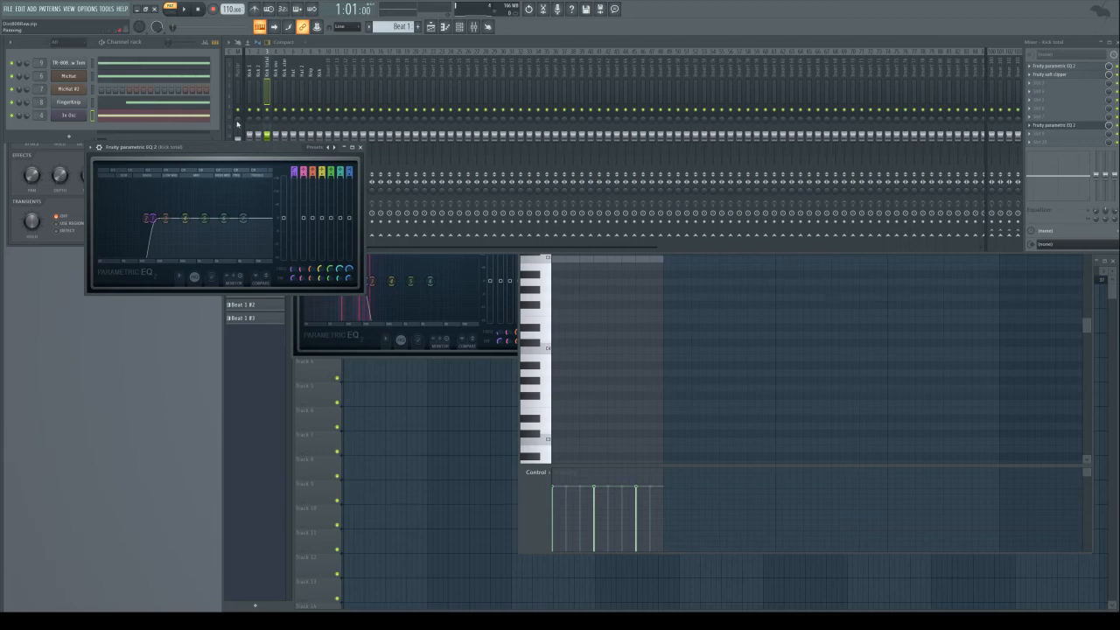
{"action": "left_click", "coordinate": [185, 10]}
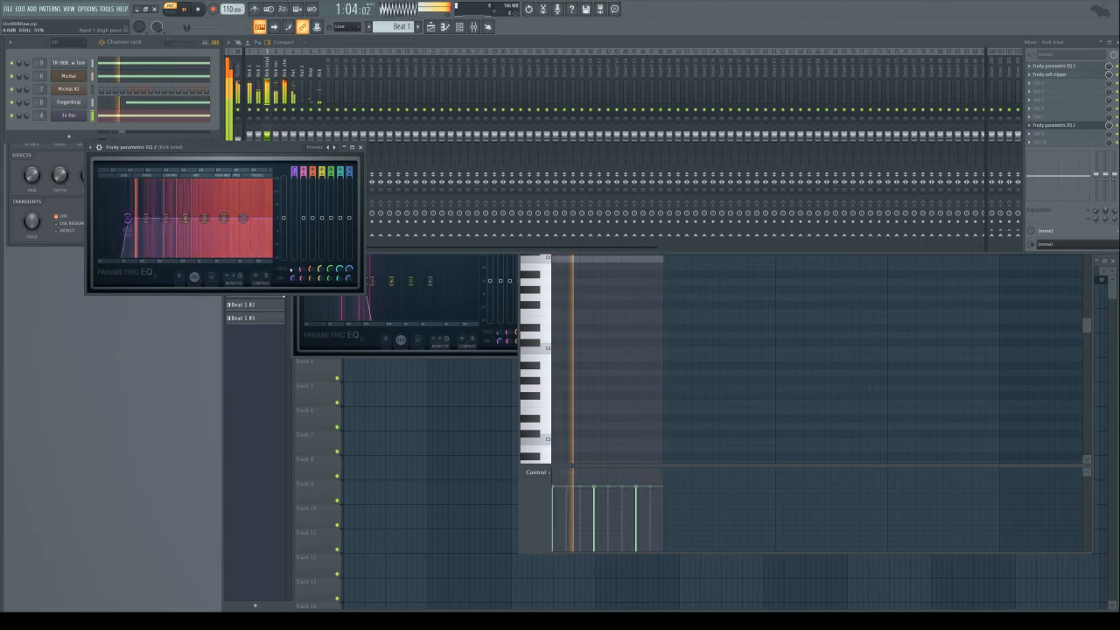
{"action": "mouse_move", "coordinate": [128, 218]}
{"action": "left_mouse_down"}
{"action": "mouse_move", "coordinate": [116, 217]}
{"action": "mouse_move", "coordinate": [144, 226]}
{"action": "mouse_move", "coordinate": [123, 236]}
{"action": "mouse_move", "coordinate": [137, 234]}
{"action": "left_mouse_up"}
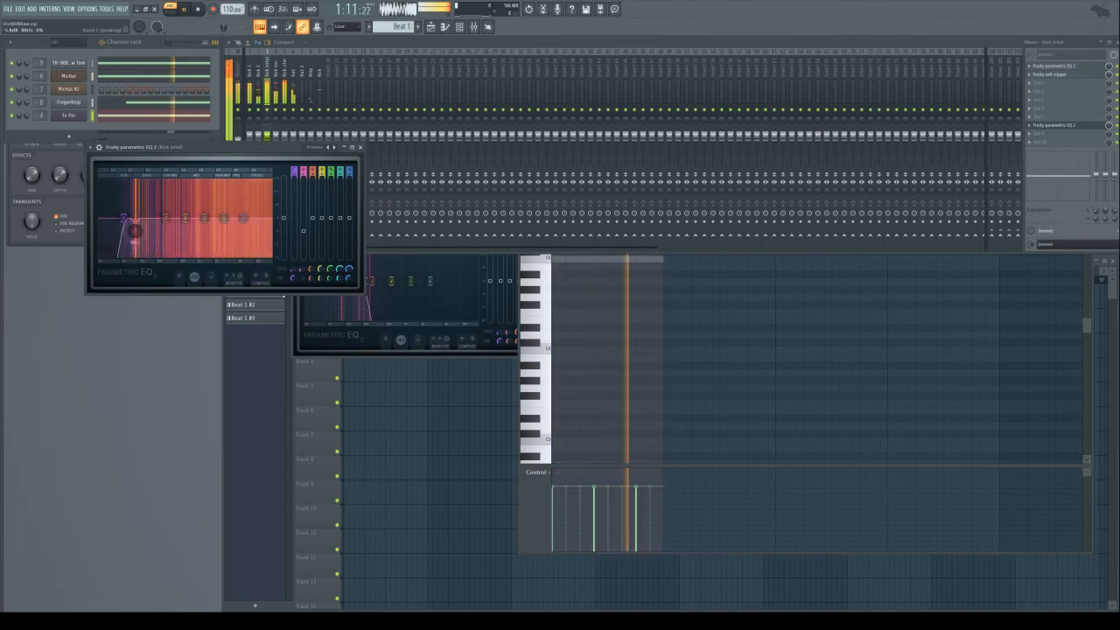
{"action": "left_click_drag", "start_coordinate": [134, 230], "coordinate": [134, 247]}
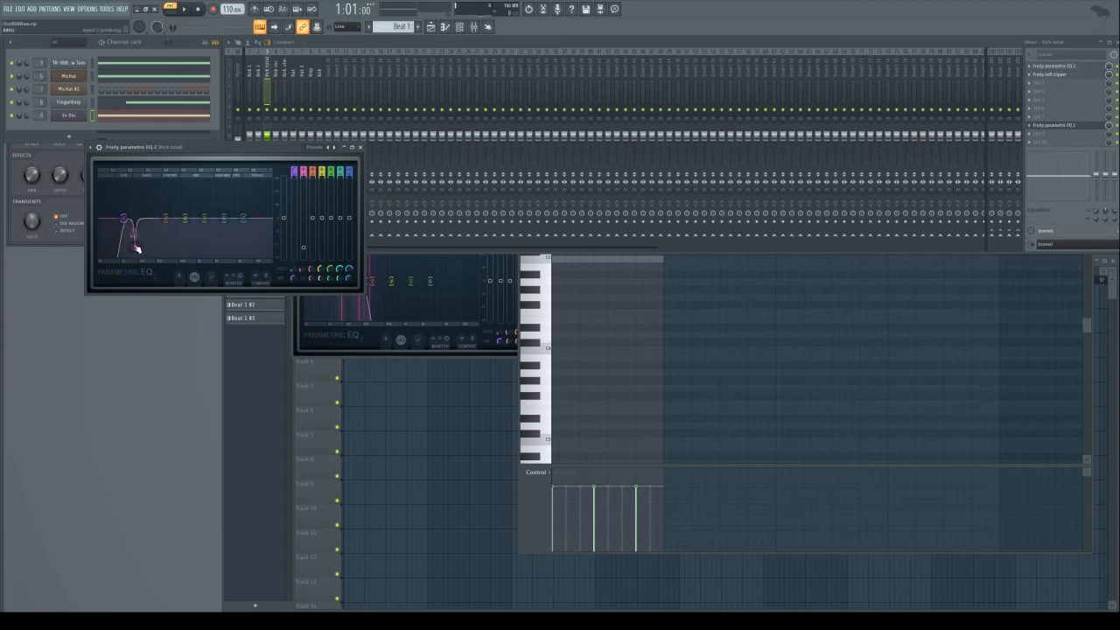
Step: Play Beat 1 briefly and review the 3x Osc channel's oscillator, sample and volume envelope settings
{"action": "left_click", "coordinate": [187, 11]}
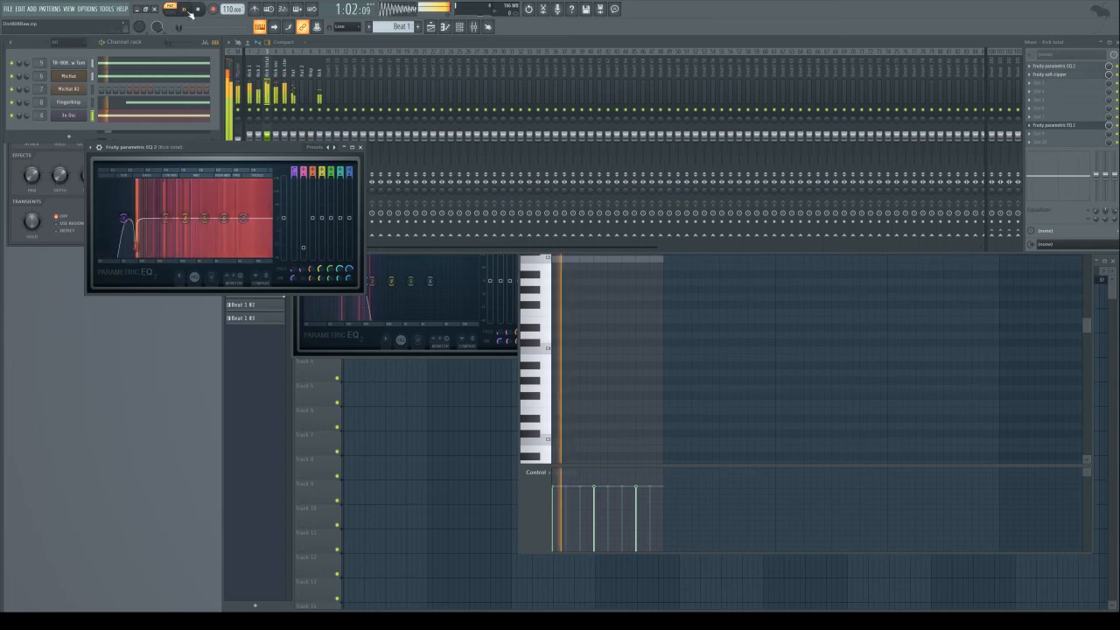
{"action": "left_click", "coordinate": [63, 116]}
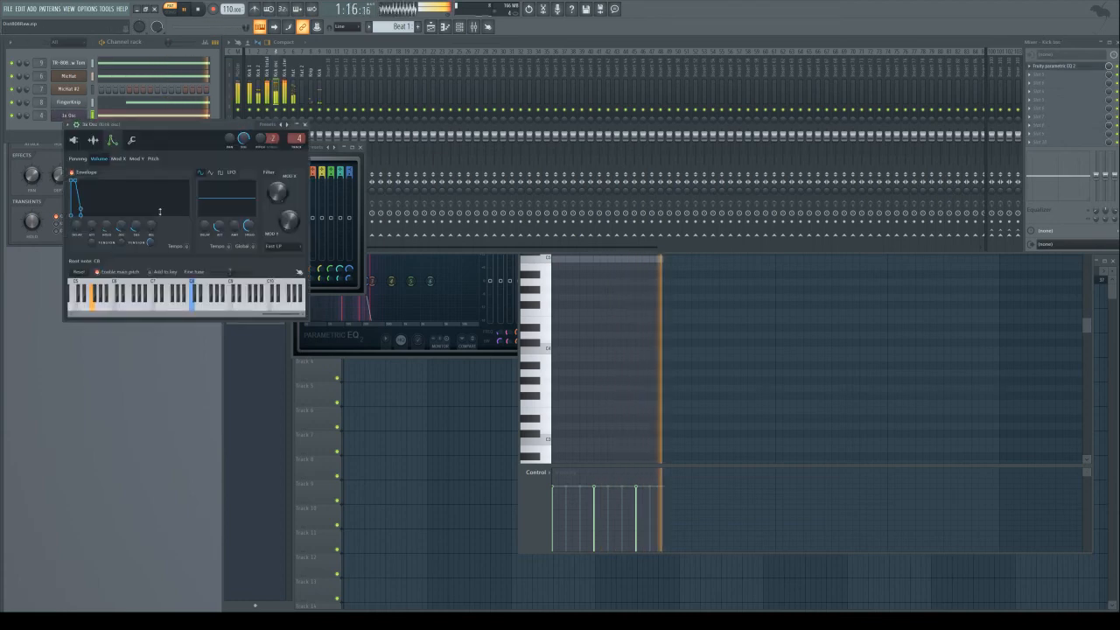
{"action": "left_click", "coordinate": [199, 11]}
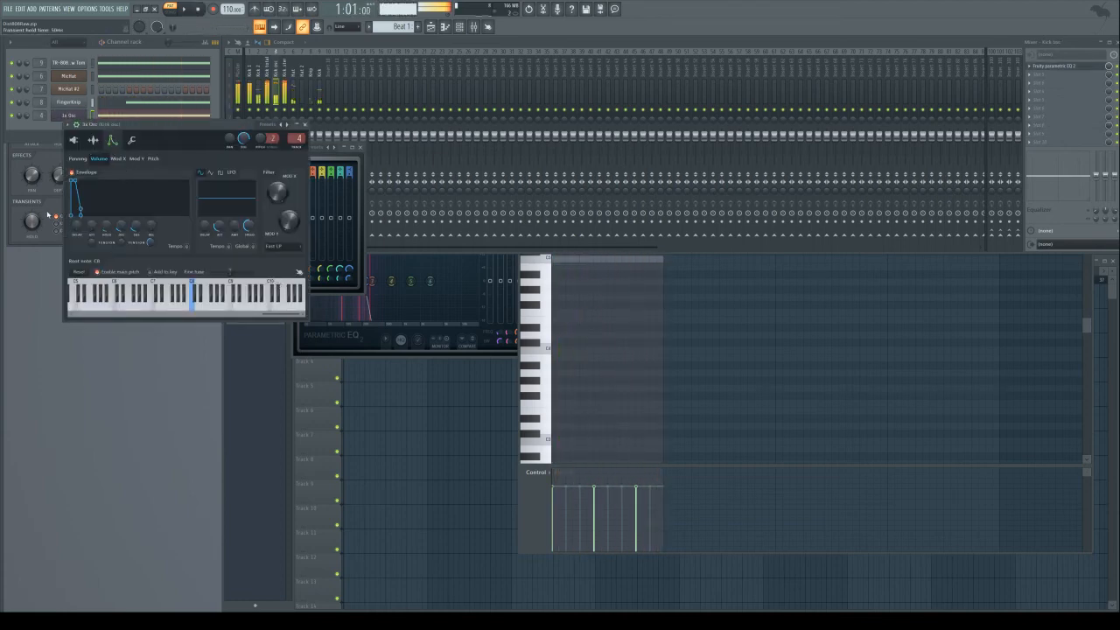
{"action": "left_click", "coordinate": [73, 141]}
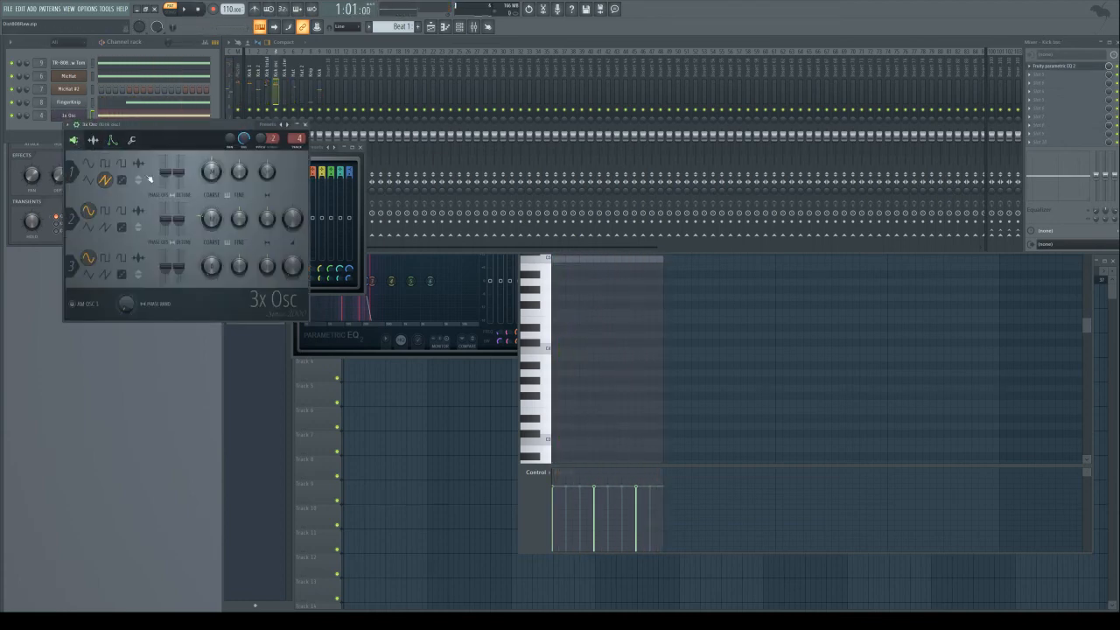
{"action": "left_click", "coordinate": [93, 141]}
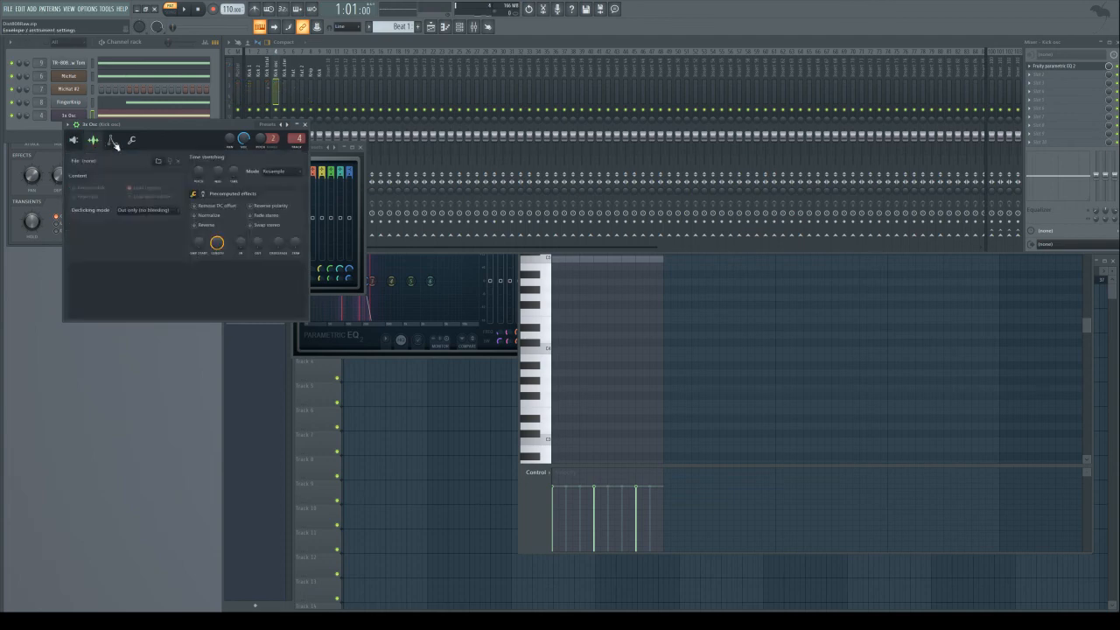
{"action": "left_click", "coordinate": [112, 141]}
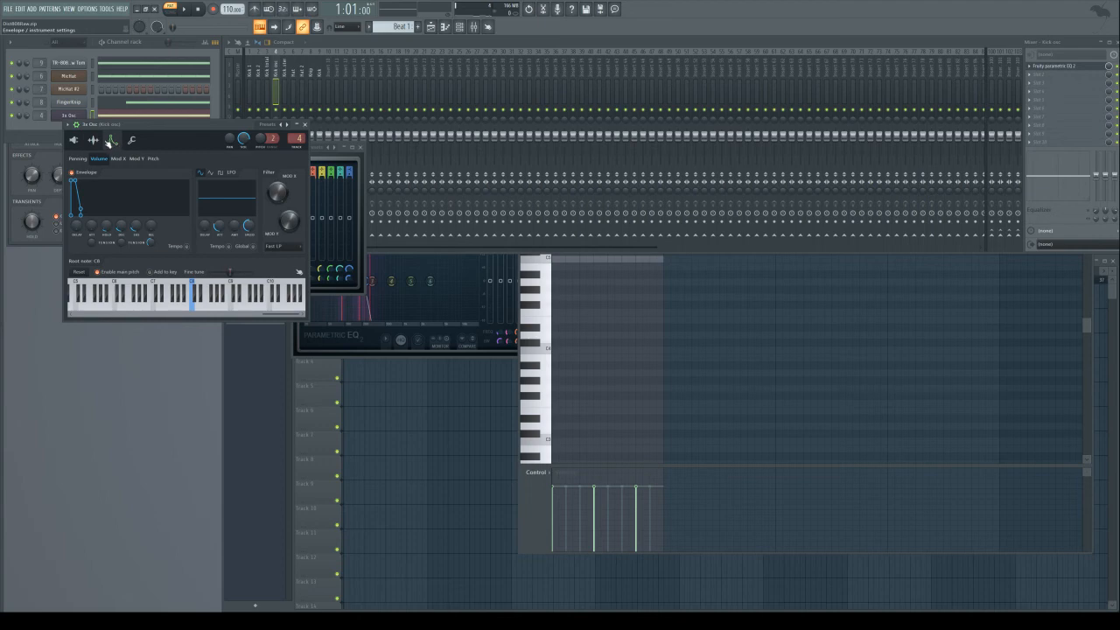
{"action": "left_click", "coordinate": [93, 141]}
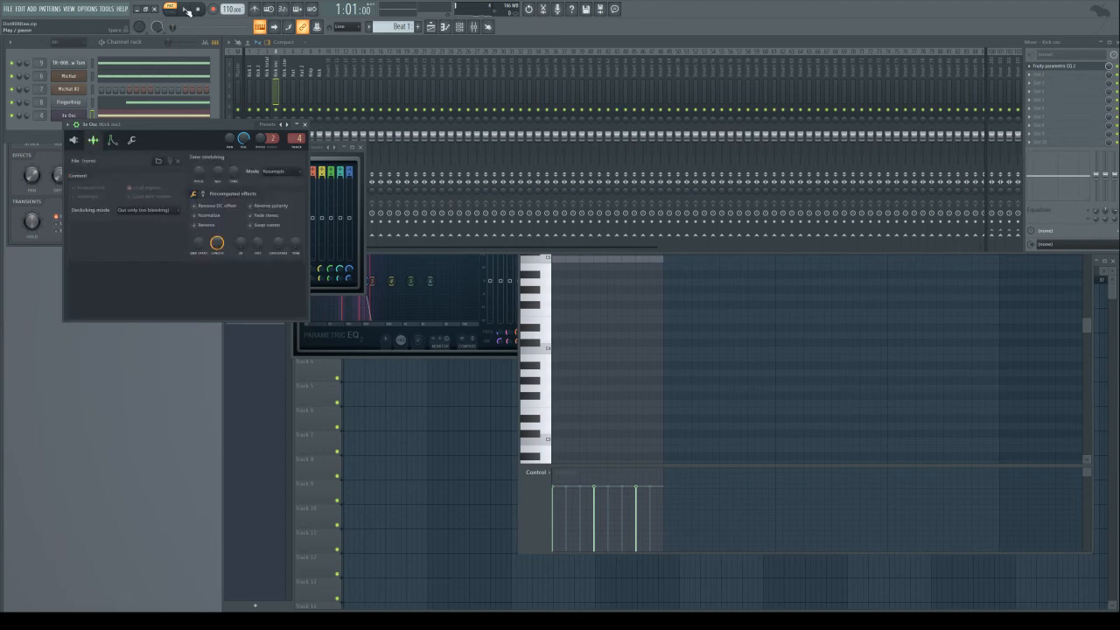
Step: Lower the Kick total track's fader to about -1.7 dB while Beat 1 plays, and stop playback
{"action": "left_click", "coordinate": [186, 12]}
{"action": "left_click", "coordinate": [218, 120]}
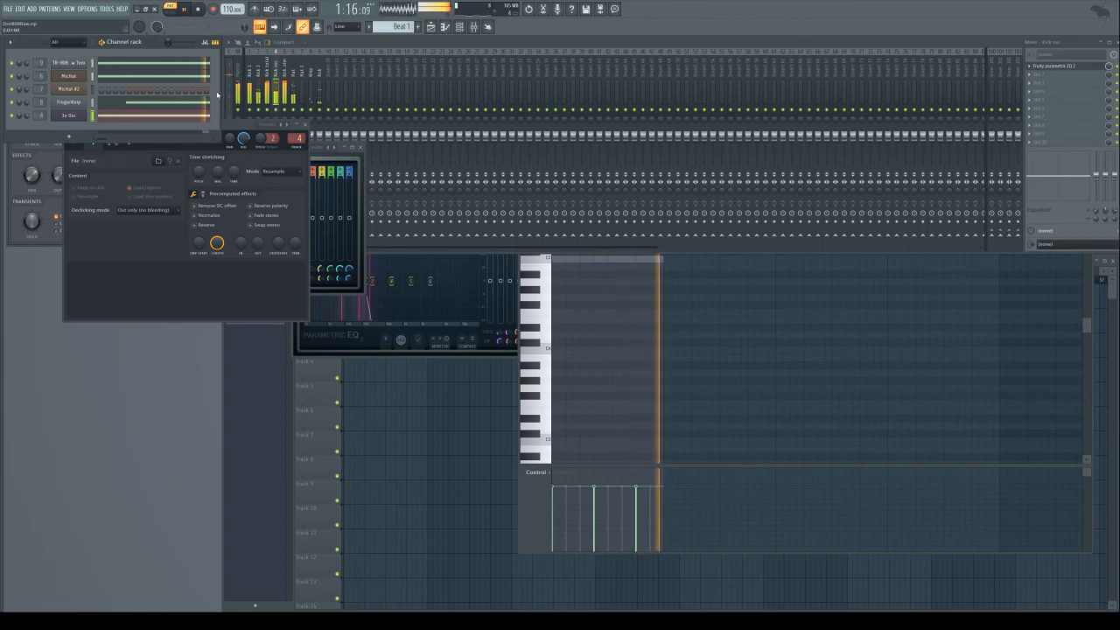
{"action": "left_click", "coordinate": [341, 41]}
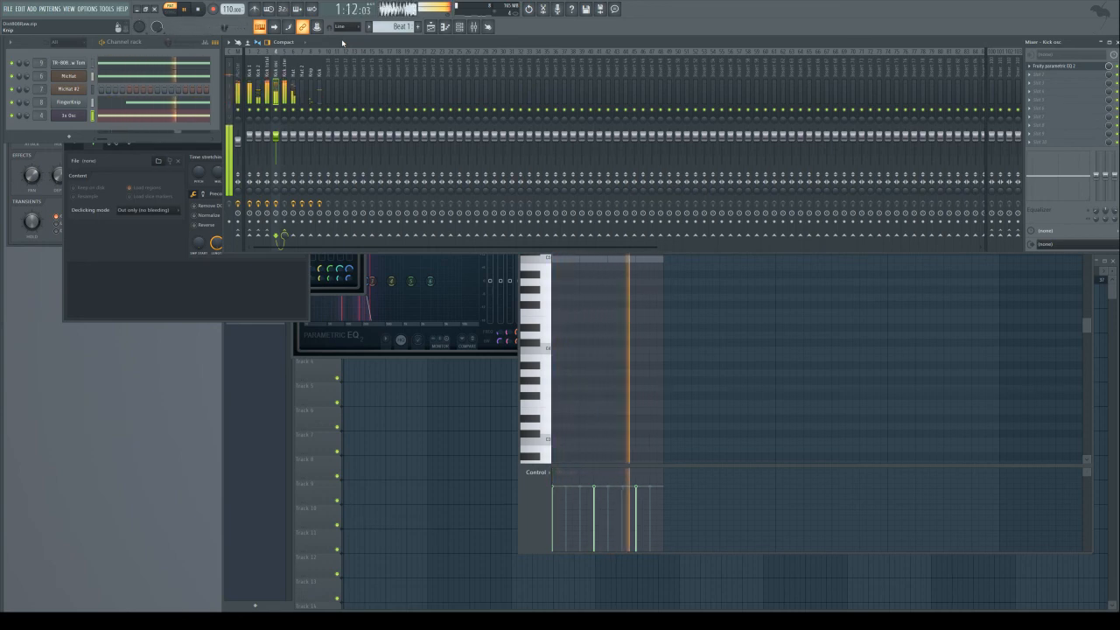
{"action": "left_click", "coordinate": [285, 70]}
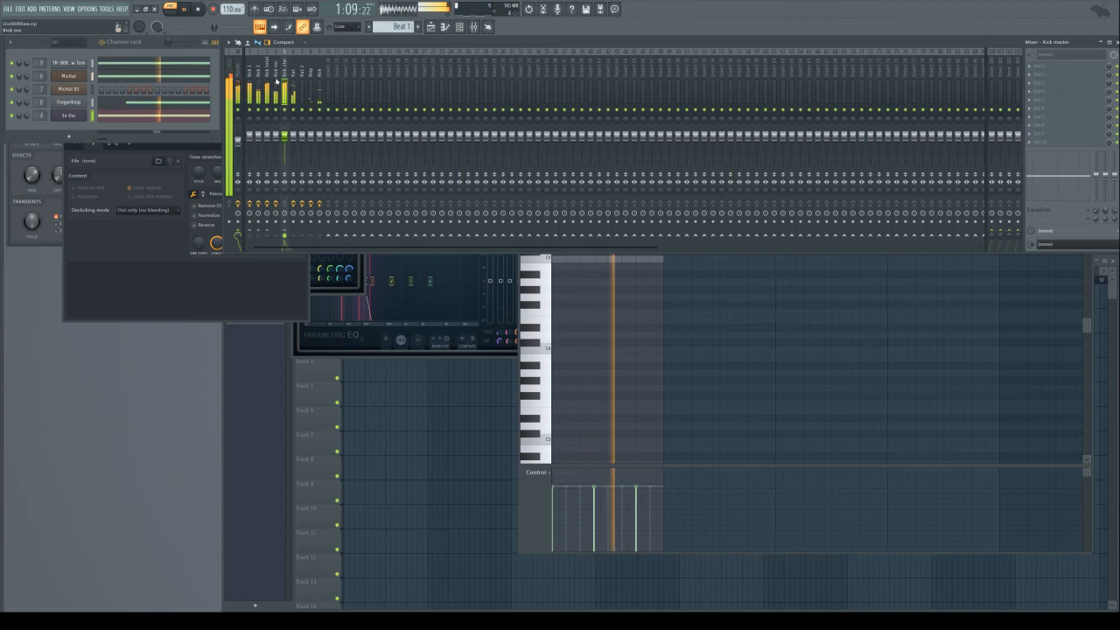
{"action": "left_click", "coordinate": [268, 234]}
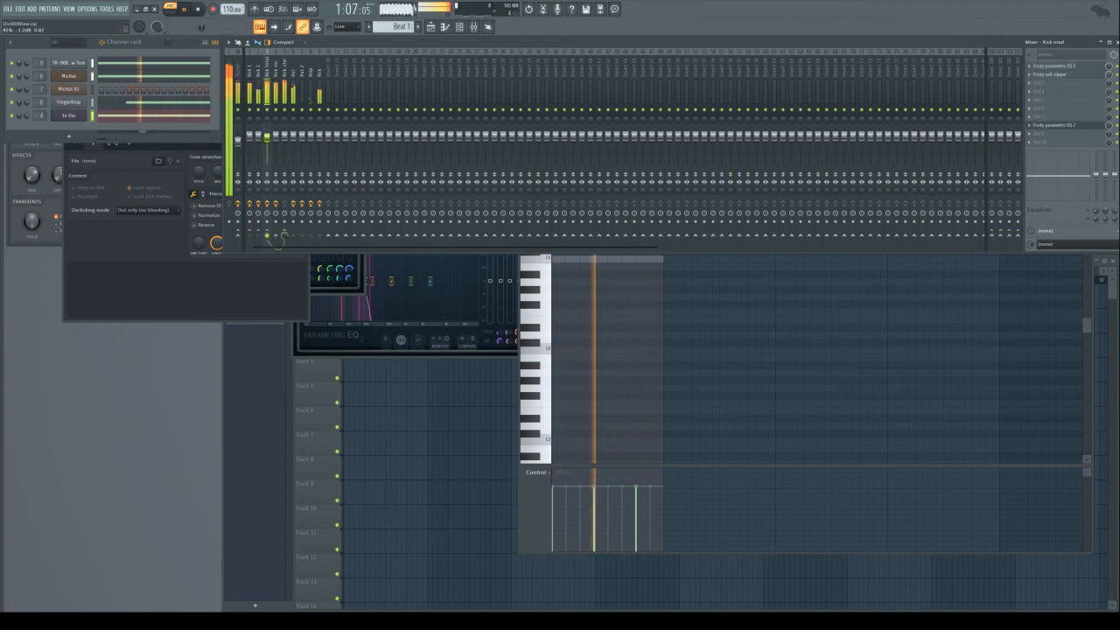
{"action": "left_click", "coordinate": [276, 238]}
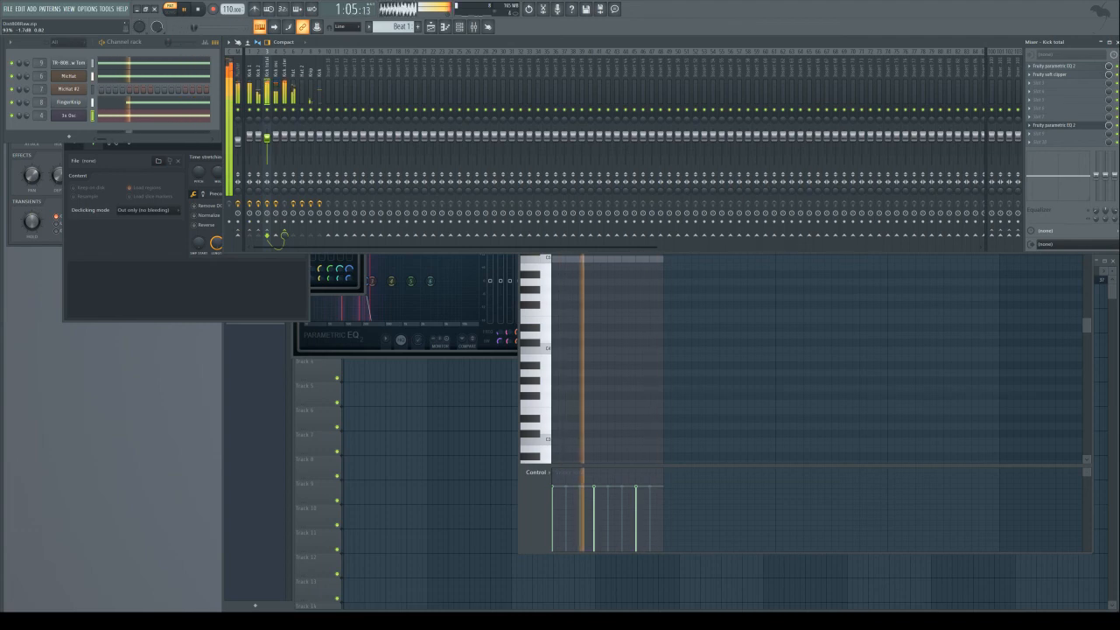
{"action": "left_click", "coordinate": [197, 8]}
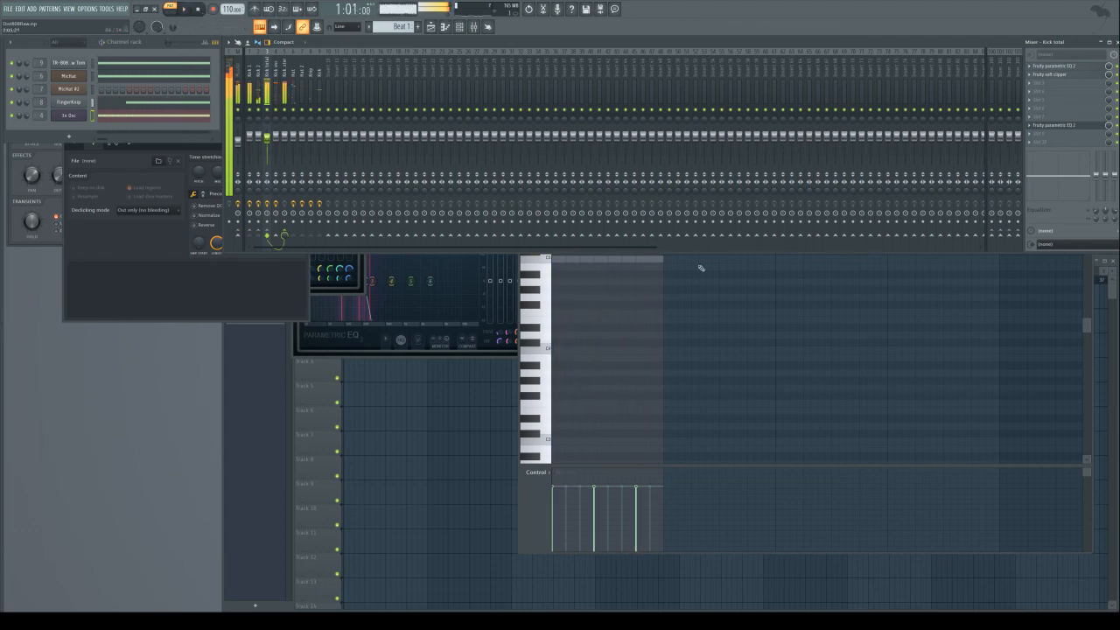
Step: In Beat 1 #2, copy the TR-808 Low Tom notes into the 3x Osc channel and transpose them up five semitones
{"action": "left_click", "coordinate": [222, 374]}
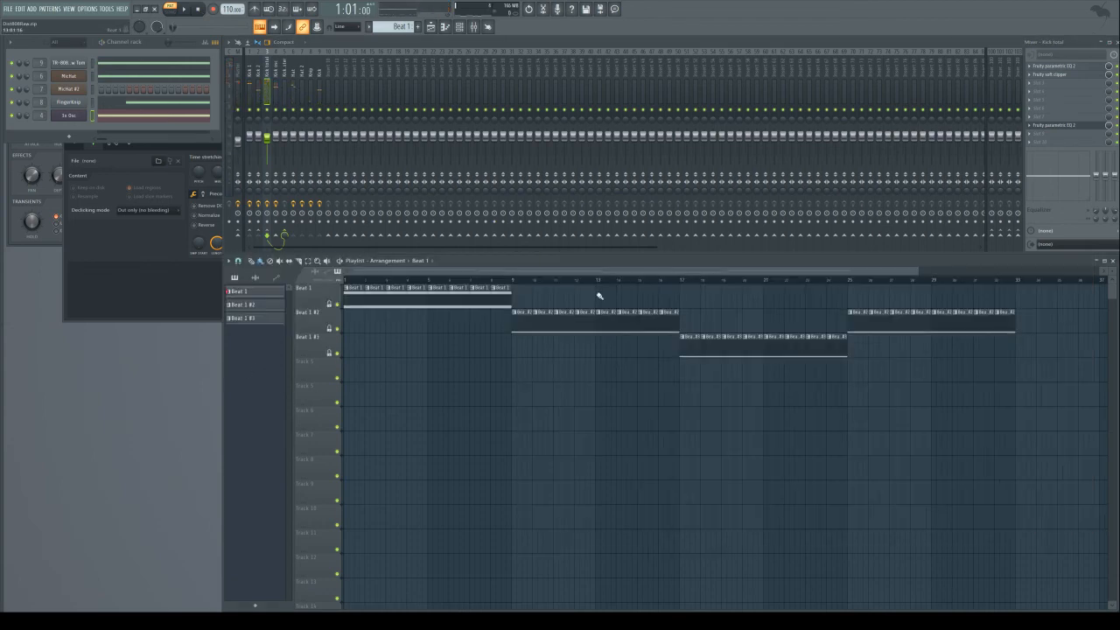
{"action": "left_click", "coordinate": [518, 324]}
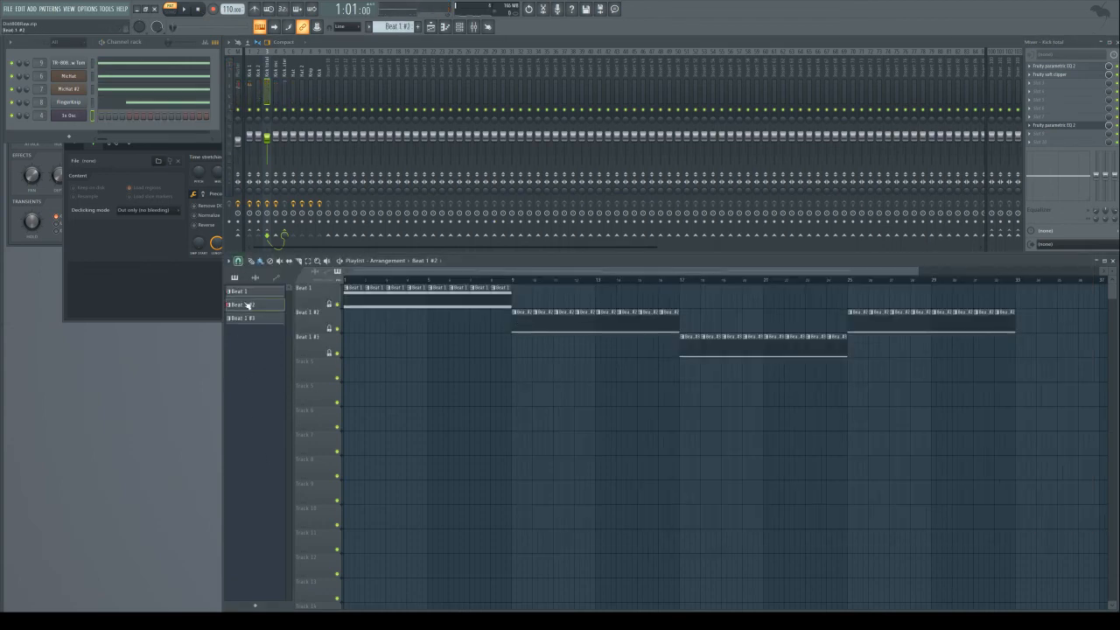
{"action": "left_click", "coordinate": [130, 68]}
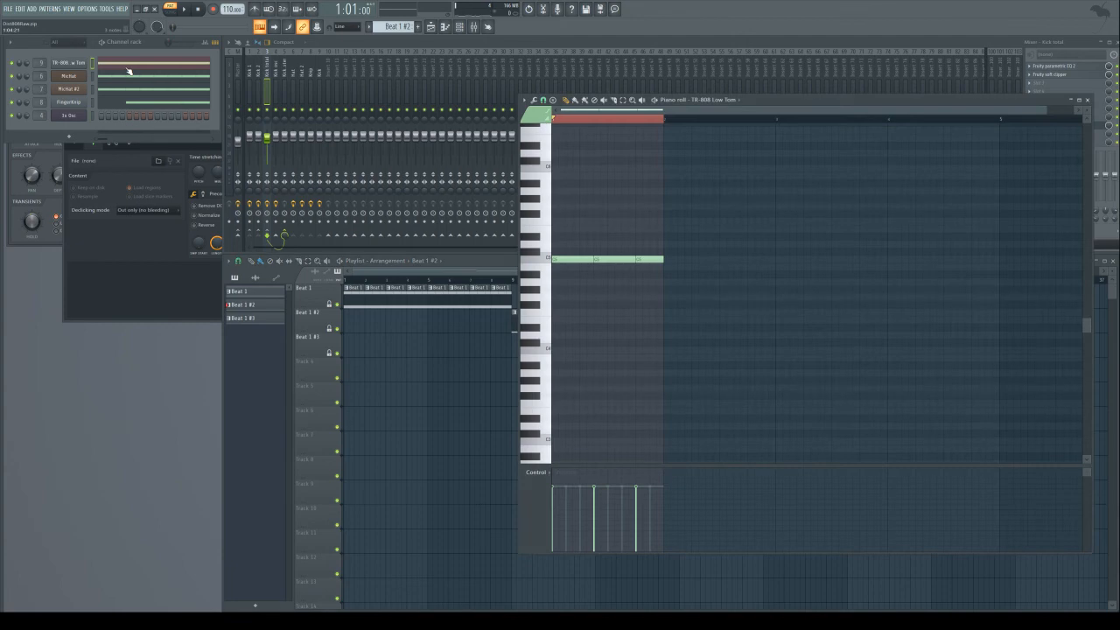
{"action": "left_click", "coordinate": [103, 116]}
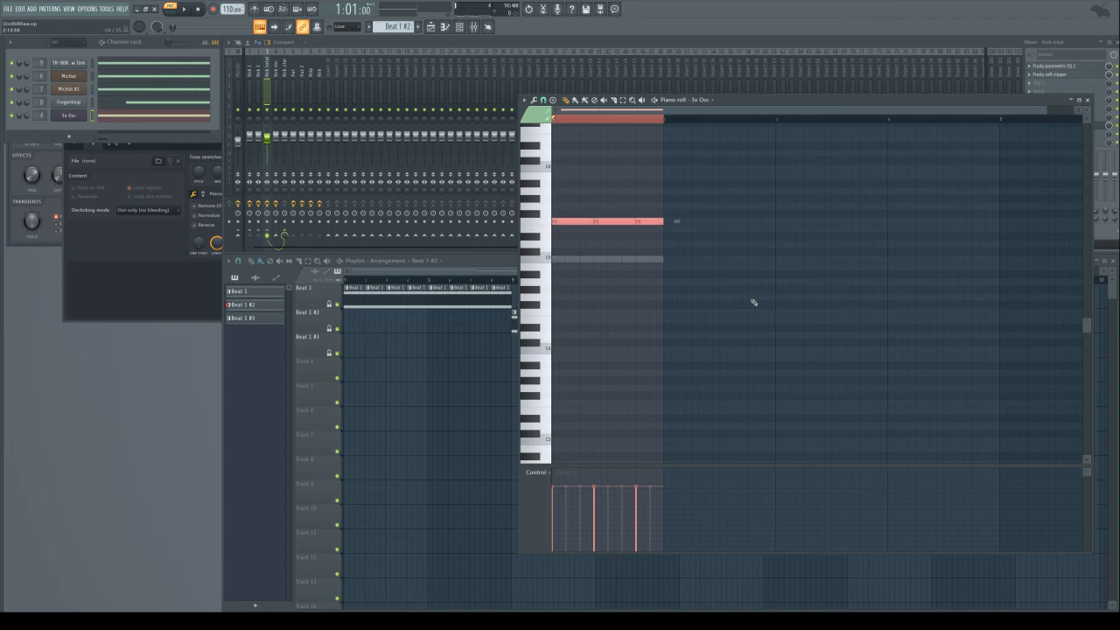
Step: In Beat 1 #3, copy the TR-808 Low Tom notes into the 3x Osc channel and transpose them up five semitones
{"action": "left_click", "coordinate": [490, 261]}
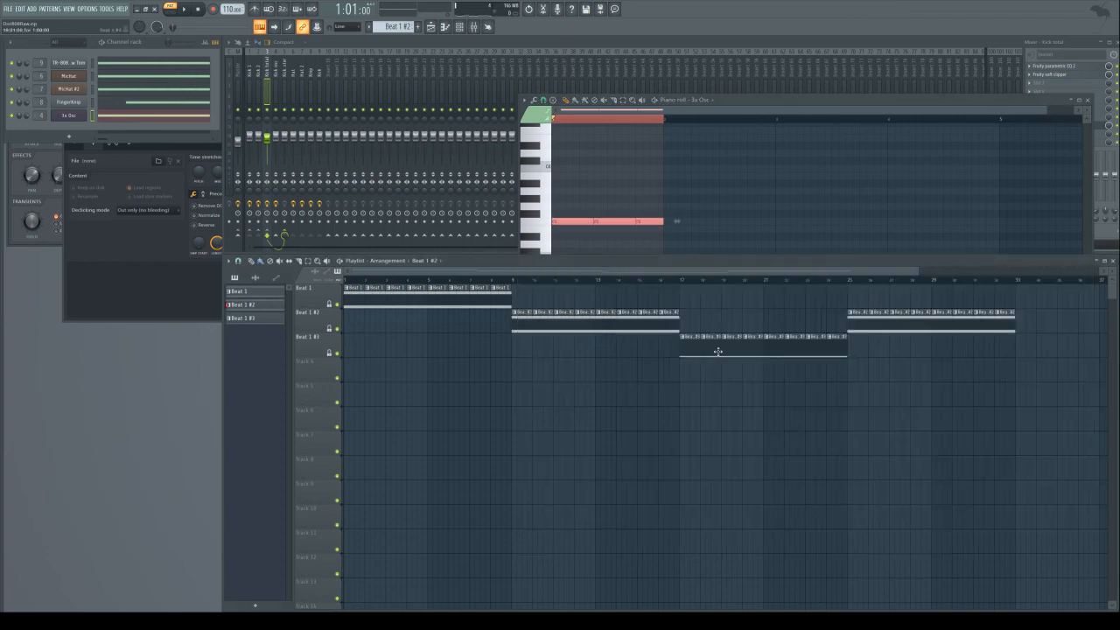
{"action": "left_click", "coordinate": [690, 346]}
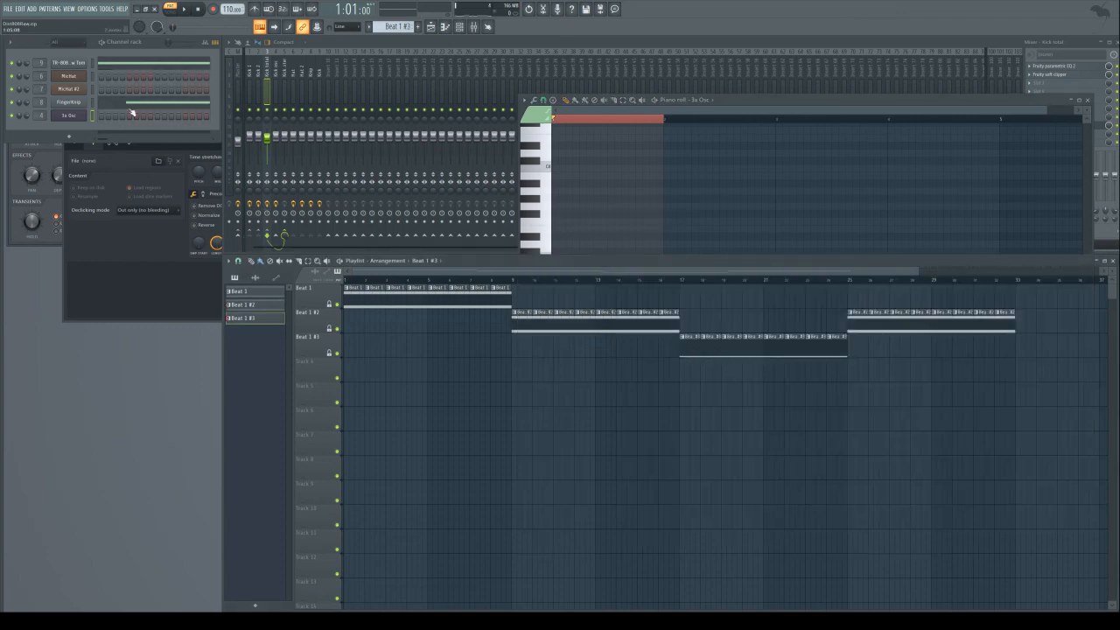
{"action": "left_click", "coordinate": [132, 65]}
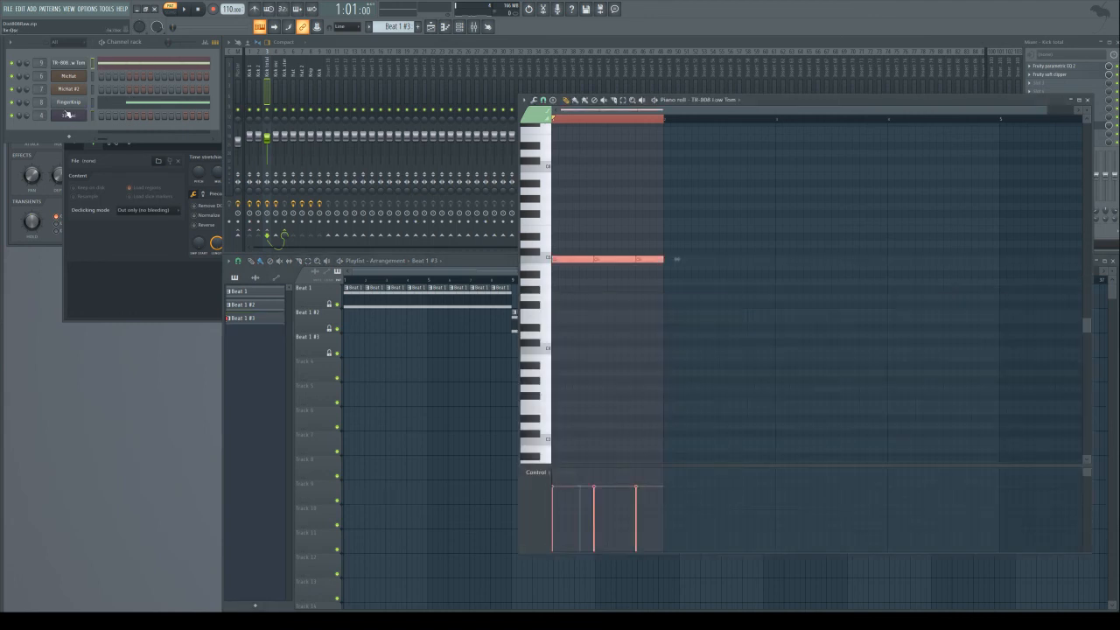
{"action": "left_click", "coordinate": [101, 116]}
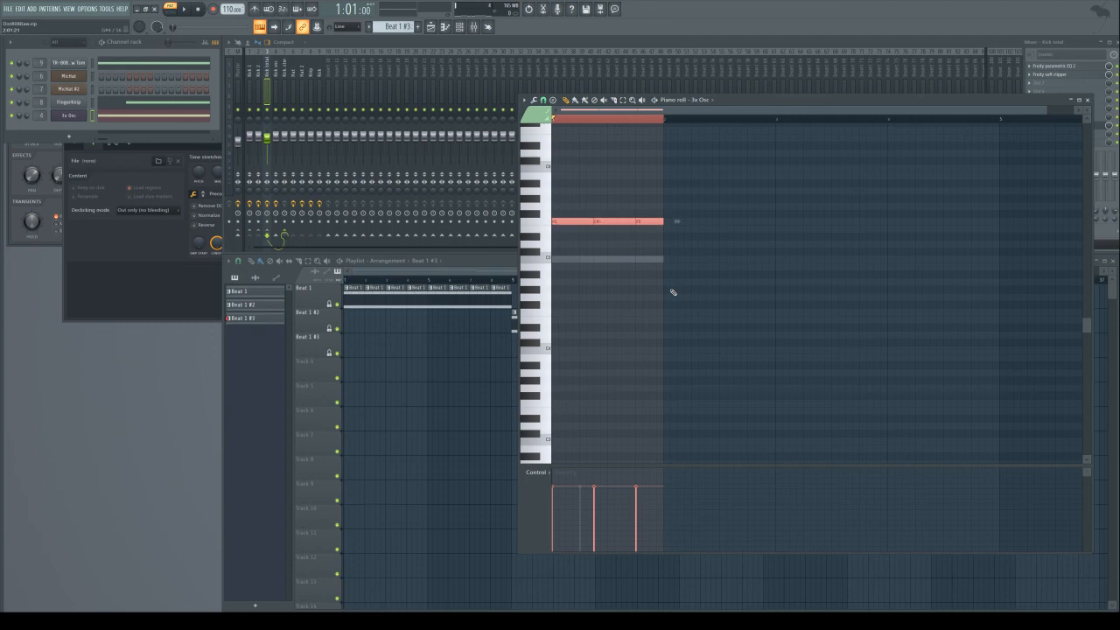
Step: Play the arrangement in song mode and adjust the low-frequency cut in Kick total's second parametric EQ
{"action": "left_click", "coordinate": [184, 10]}
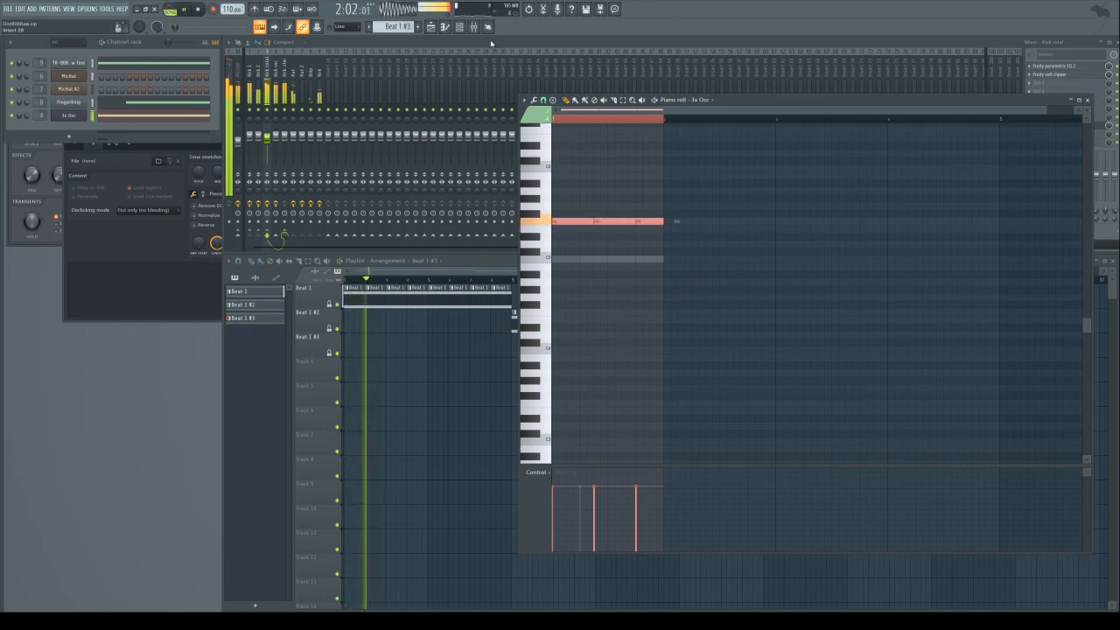
{"action": "left_click", "coordinate": [280, 153]}
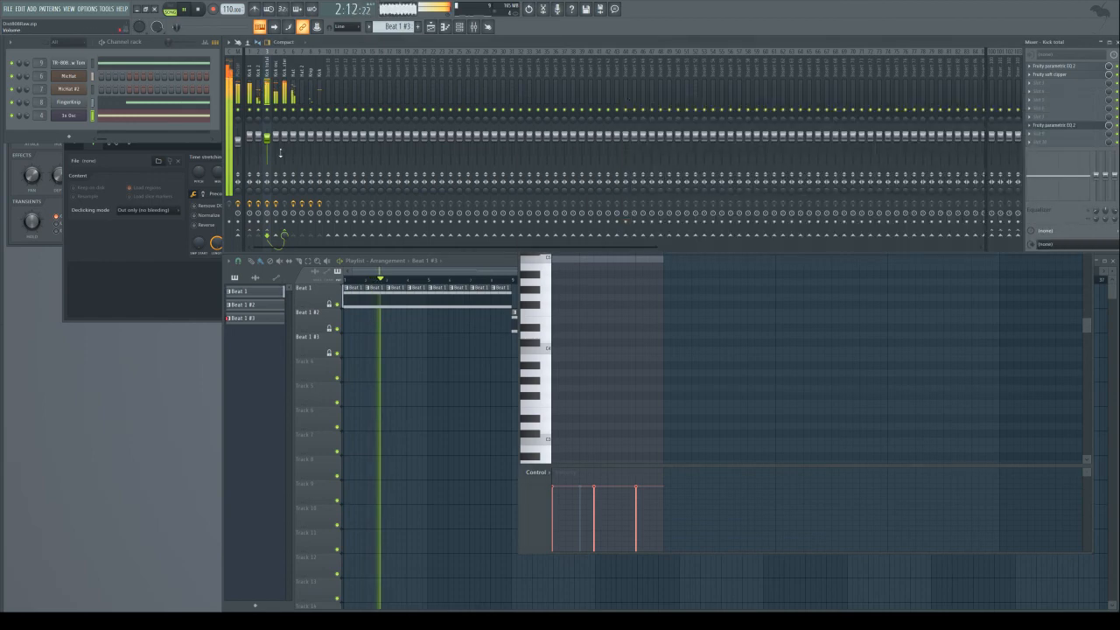
{"action": "left_click", "coordinate": [1069, 126]}
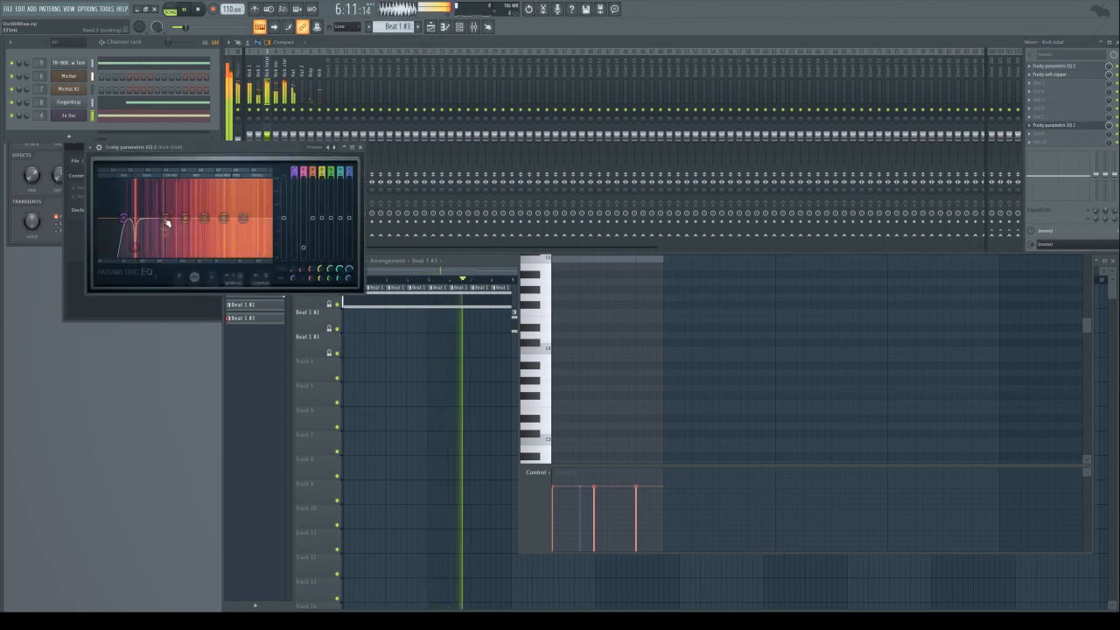
{"action": "left_click_drag", "start_coordinate": [166, 221], "coordinate": [136, 251]}
{"action": "left_click", "coordinate": [360, 147]}
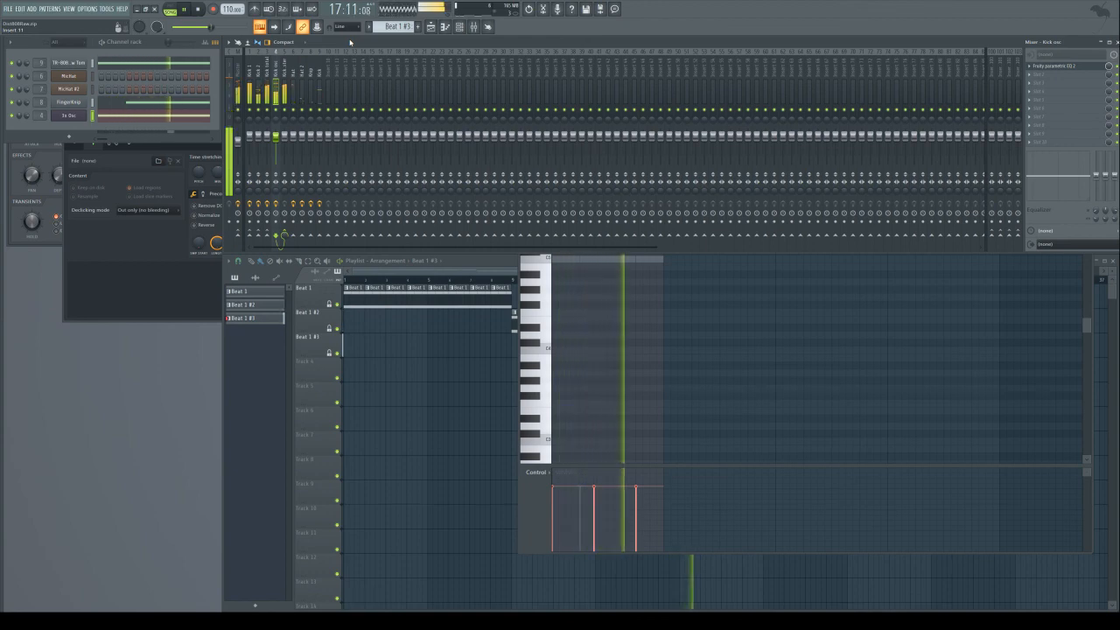
Step: Lengthen the hold of the 3x Osc volume envelope further while the arrangement plays, and stop playback
{"action": "left_click", "coordinate": [157, 222]}
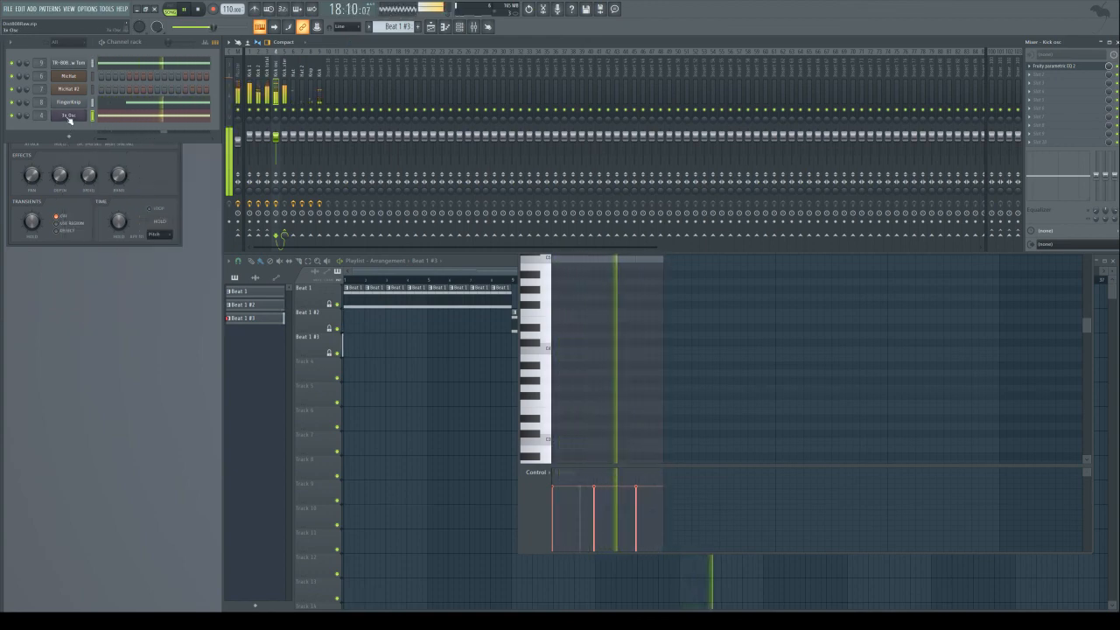
{"action": "left_click", "coordinate": [112, 140]}
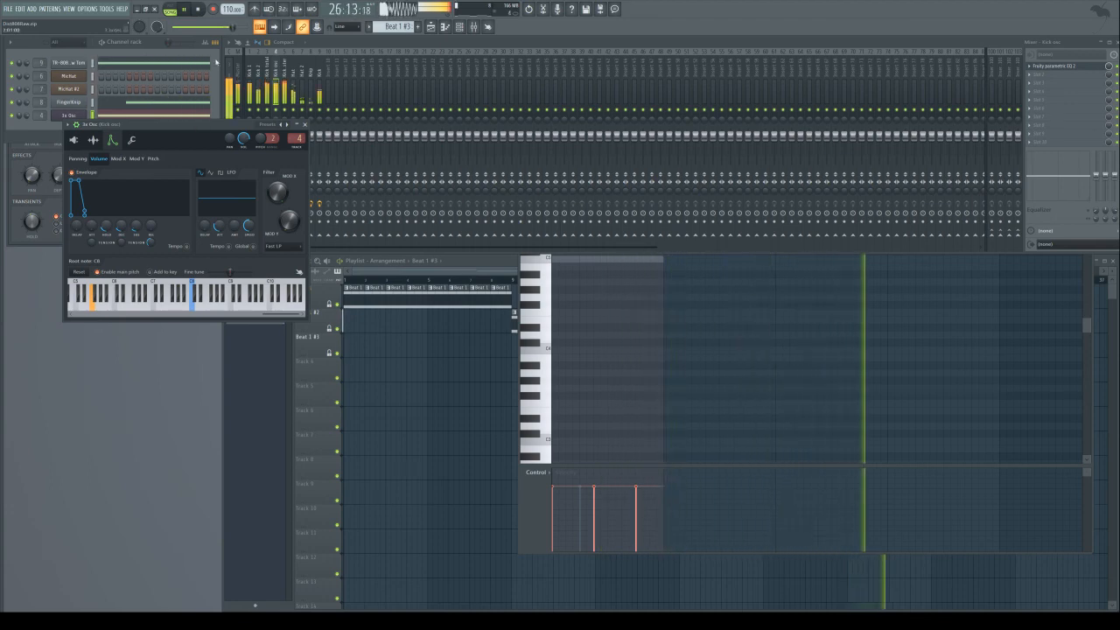
{"action": "key", "text": "space"}
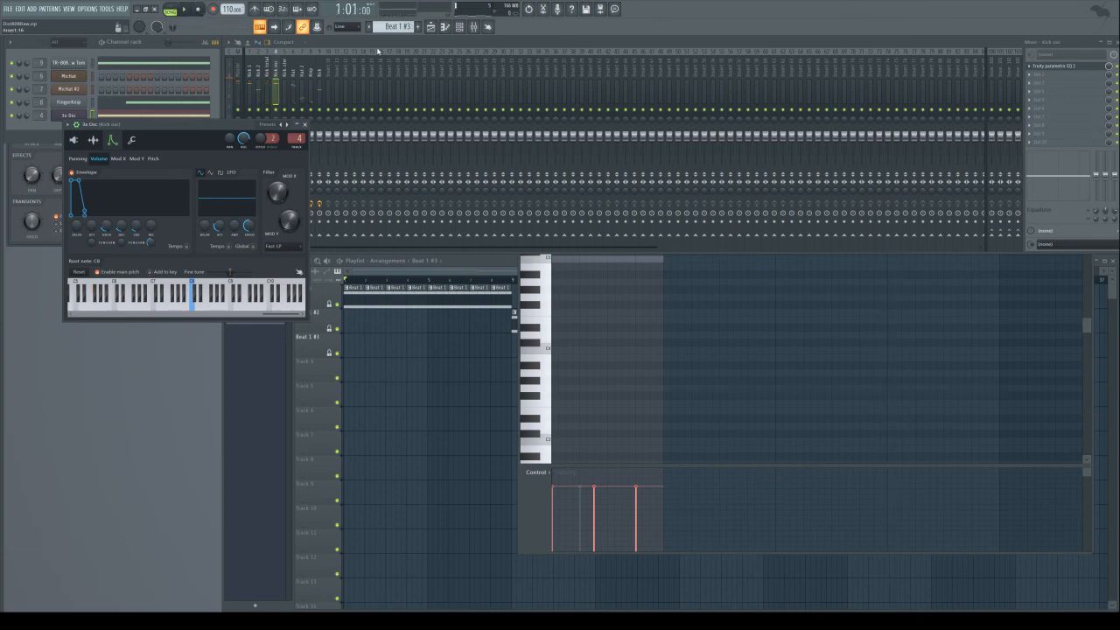